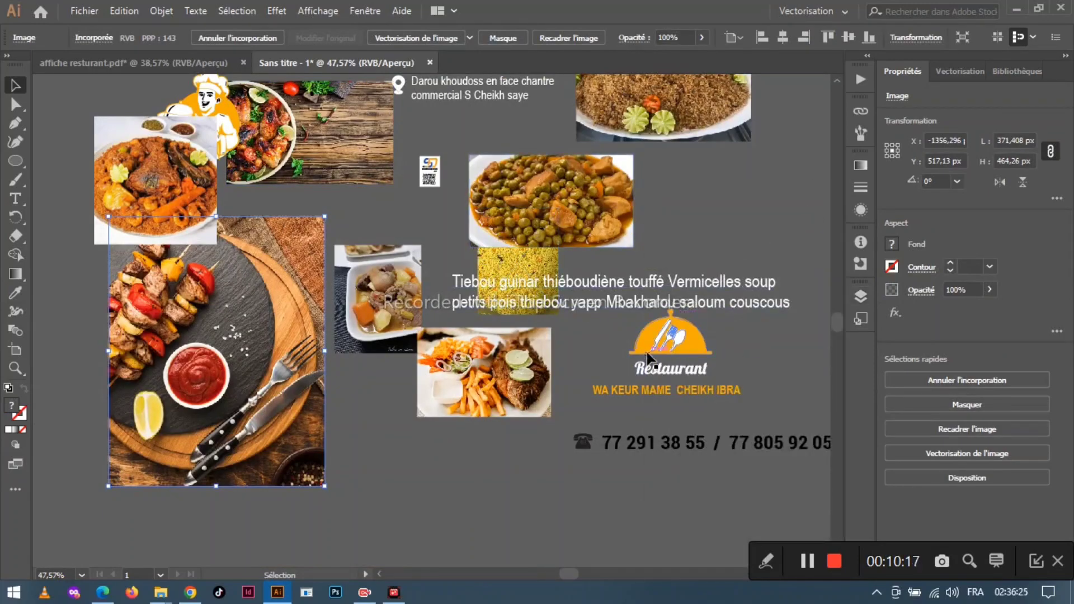
Step: Bring the Restaurant logo onto the poster and scale it down below the wave
left_click_drag(665, 358, 178, 77)
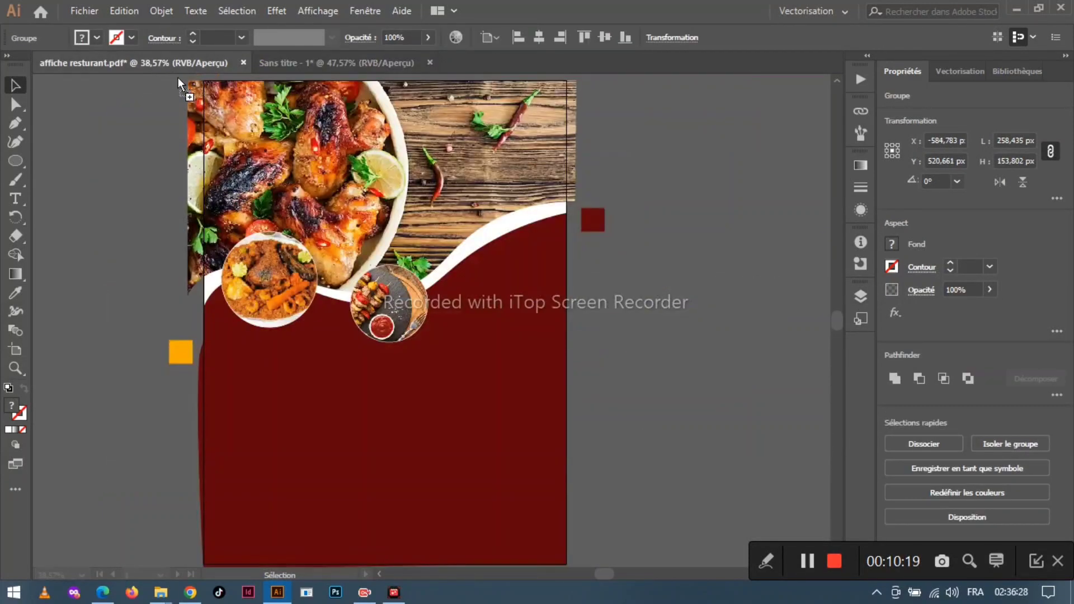
left_click_drag(500, 291, 513, 314)
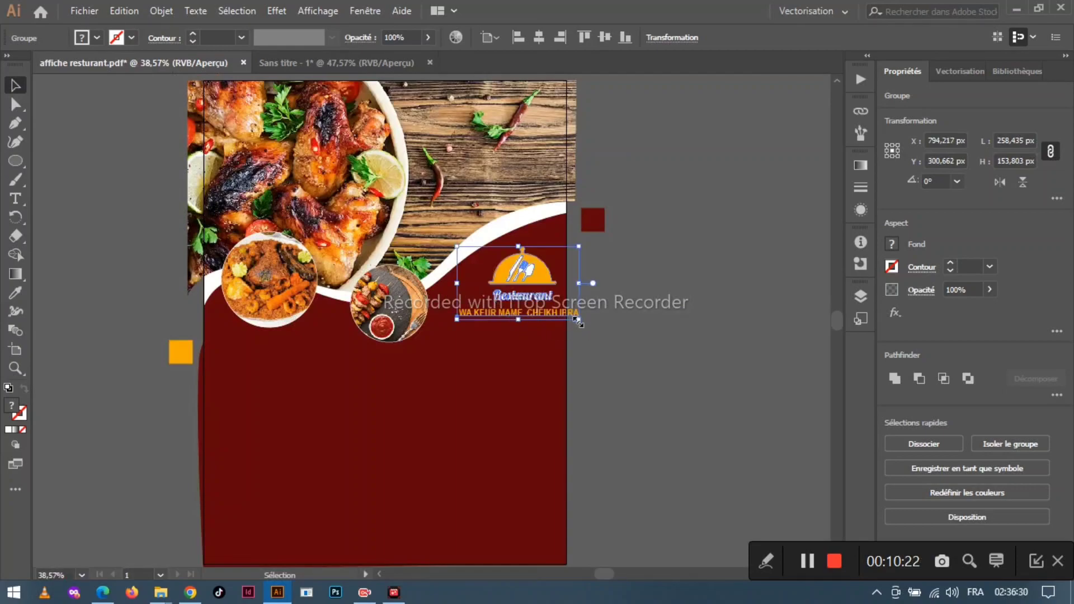
left_click_drag(577, 321, 547, 300)
mouse_move(507, 267)
left_mouse_down()
mouse_move(508, 291)
mouse_move(509, 282)
left_mouse_up()
Step: Nudge the logo into its final spot right of the skewer photo circle
left_click(391, 305)
left_click(659, 388)
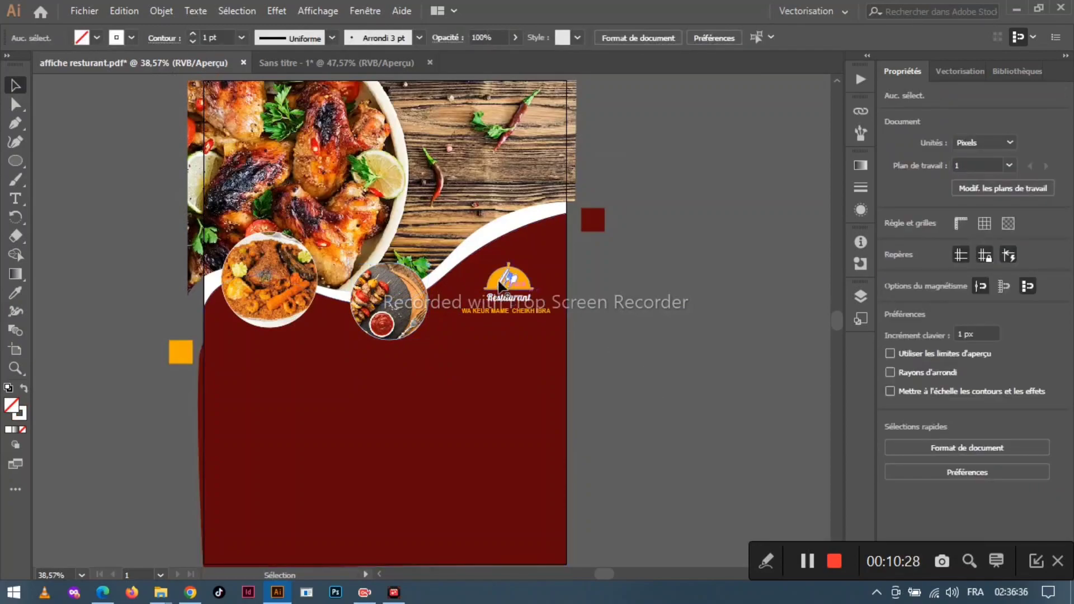
left_click(499, 285)
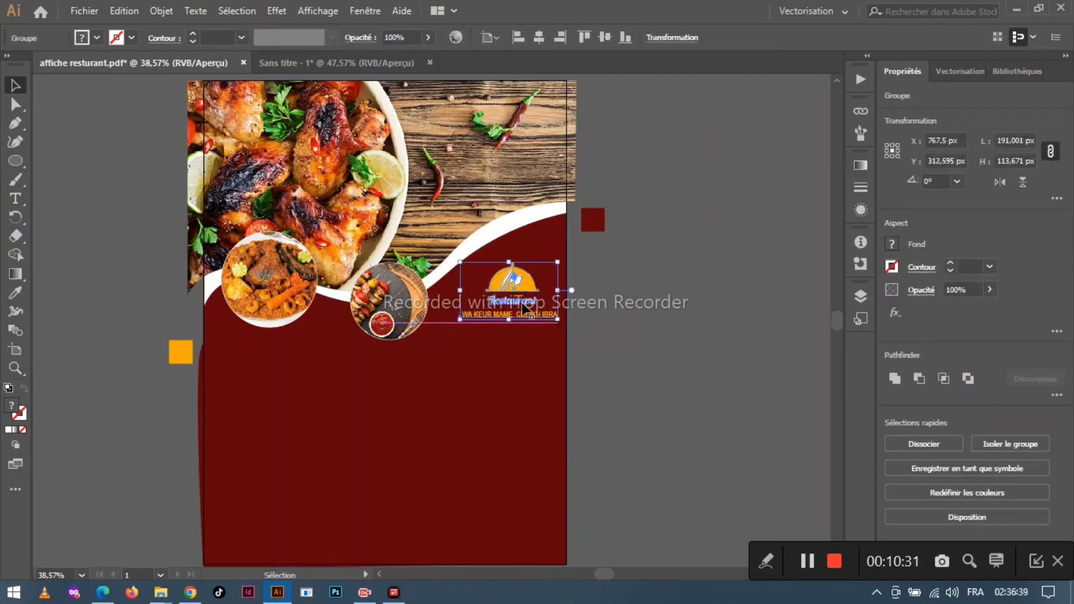
left_click_drag(525, 307, 521, 309)
left_click(636, 319)
scroll(635, 314, "up", 1)
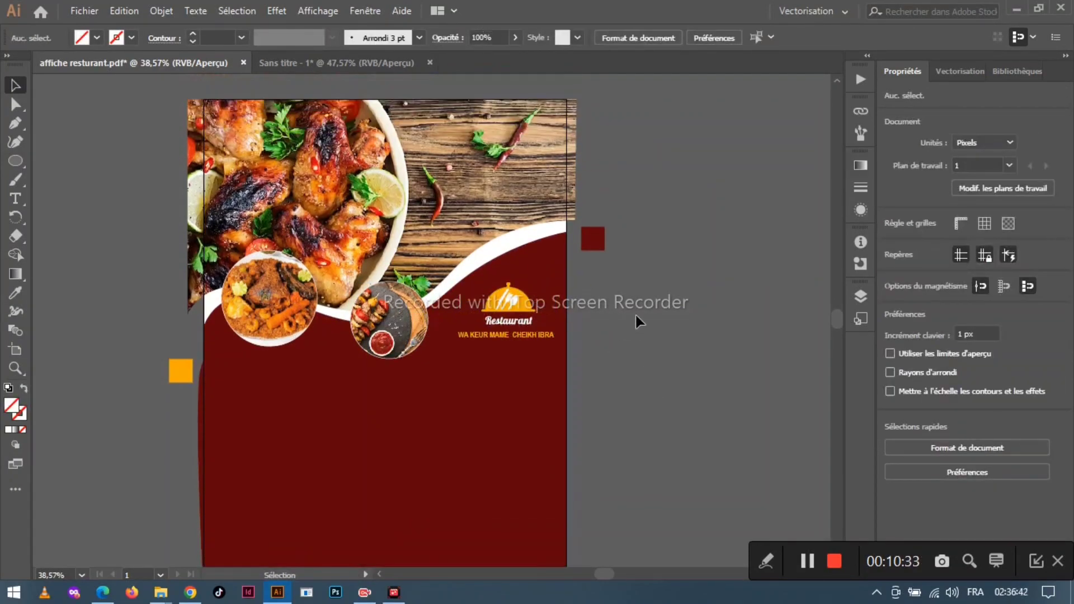
scroll(636, 314, "up", 2)
key("l")
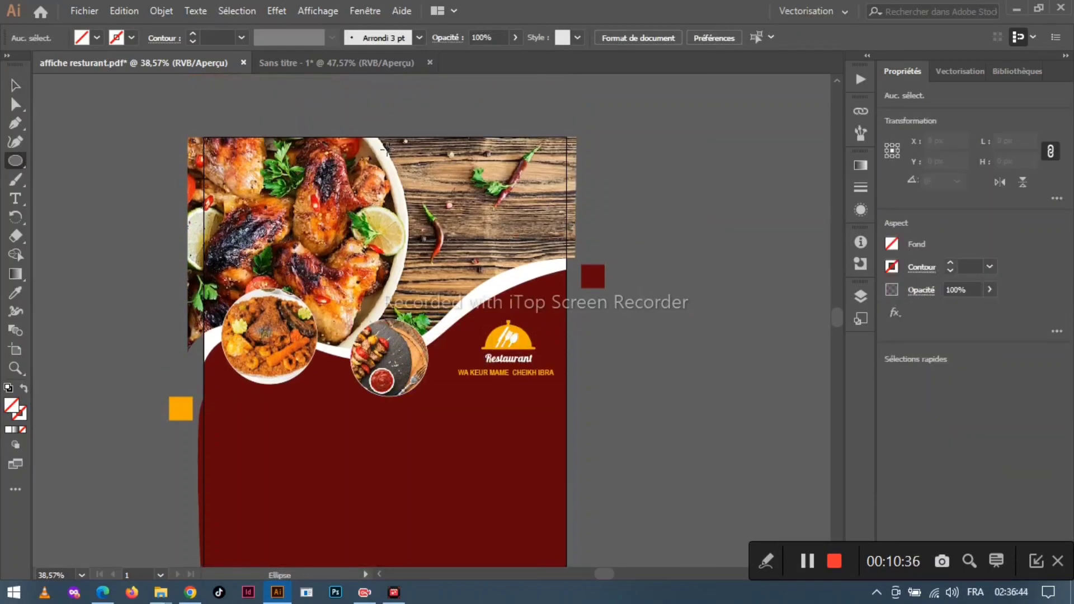
scroll(191, 186, "down", 2)
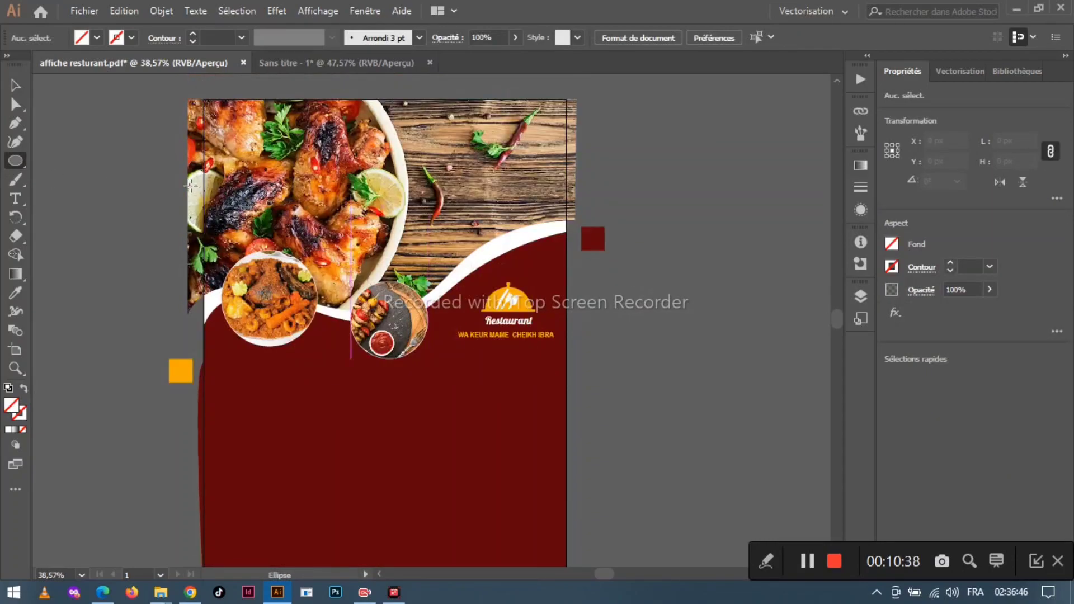
Step: Nudge the left food photo circle slightly down on the poster
left_click(13, 160)
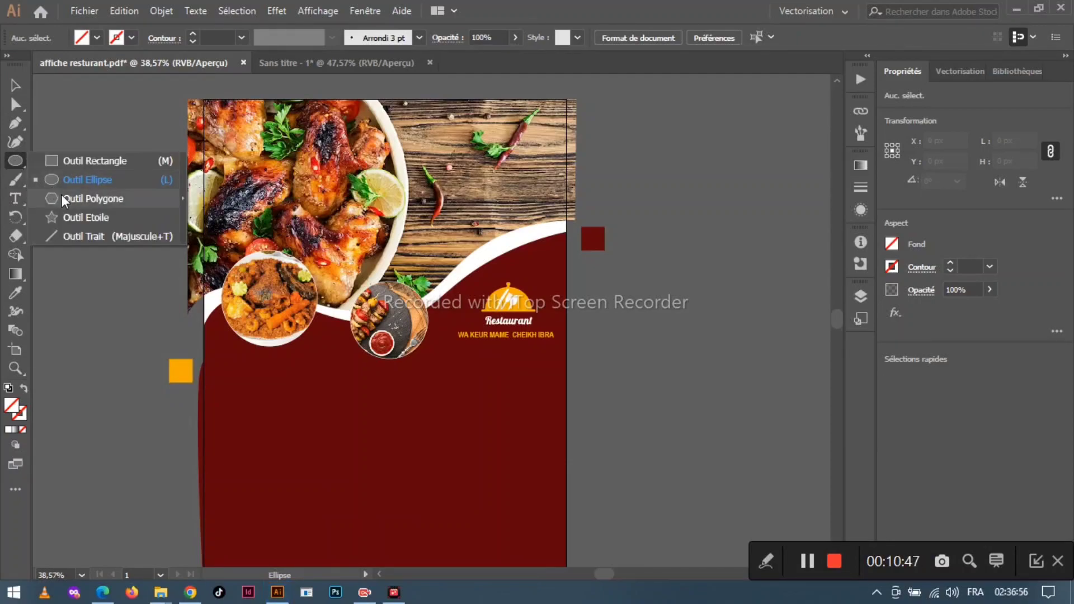
left_click(66, 161)
scroll(412, 446, "down", 3)
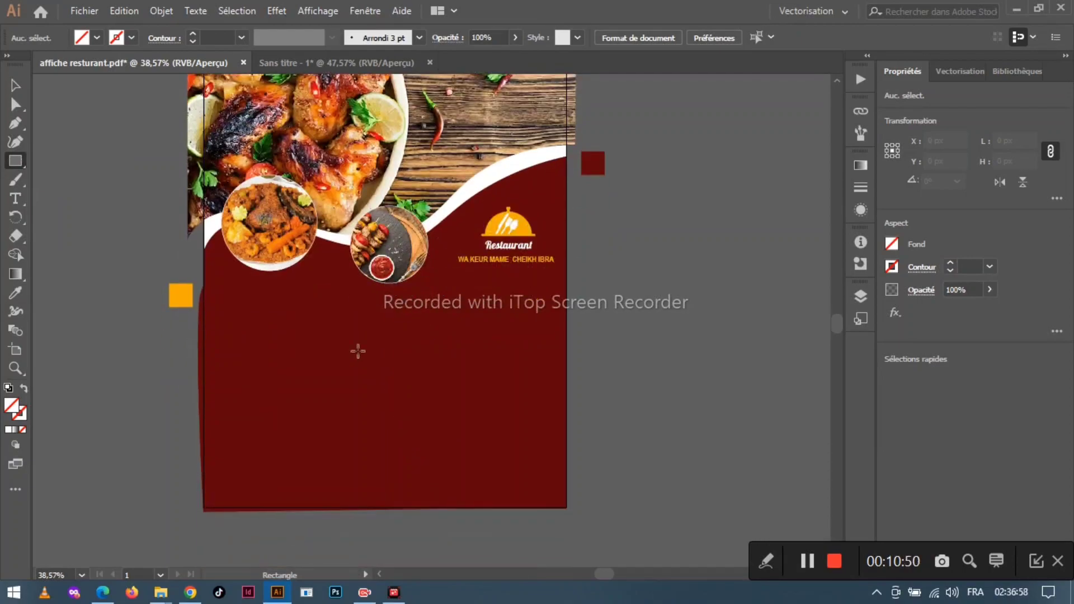
scroll(358, 351, "down", 1)
scroll(274, 226, "up", 4)
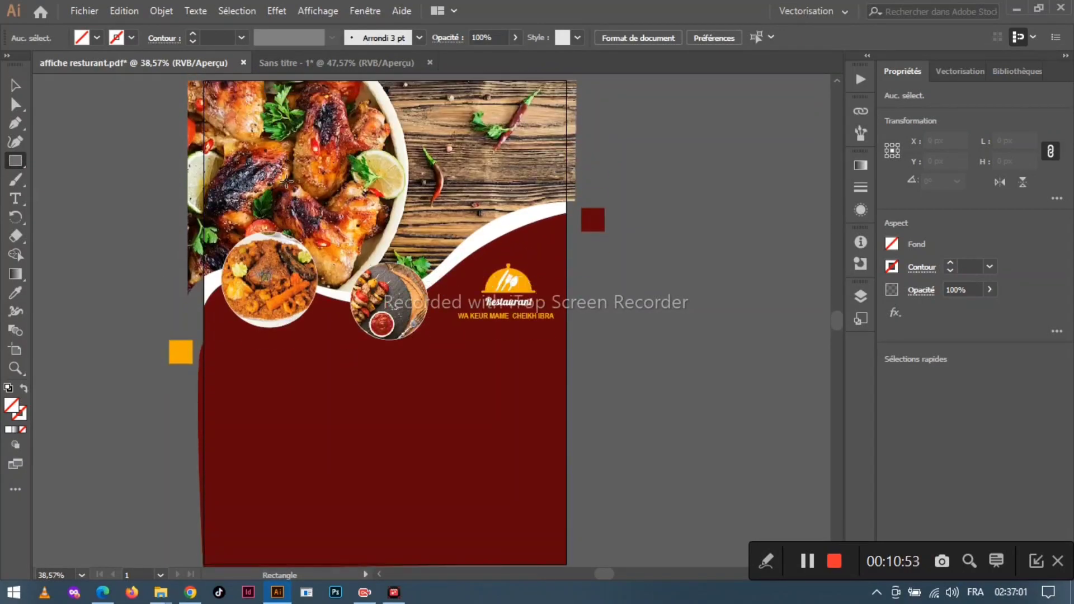
left_click(15, 86)
mouse_move(264, 281)
left_mouse_down()
mouse_move(302, 288)
mouse_move(261, 285)
left_mouse_up()
left_click(401, 322)
left_click(511, 403)
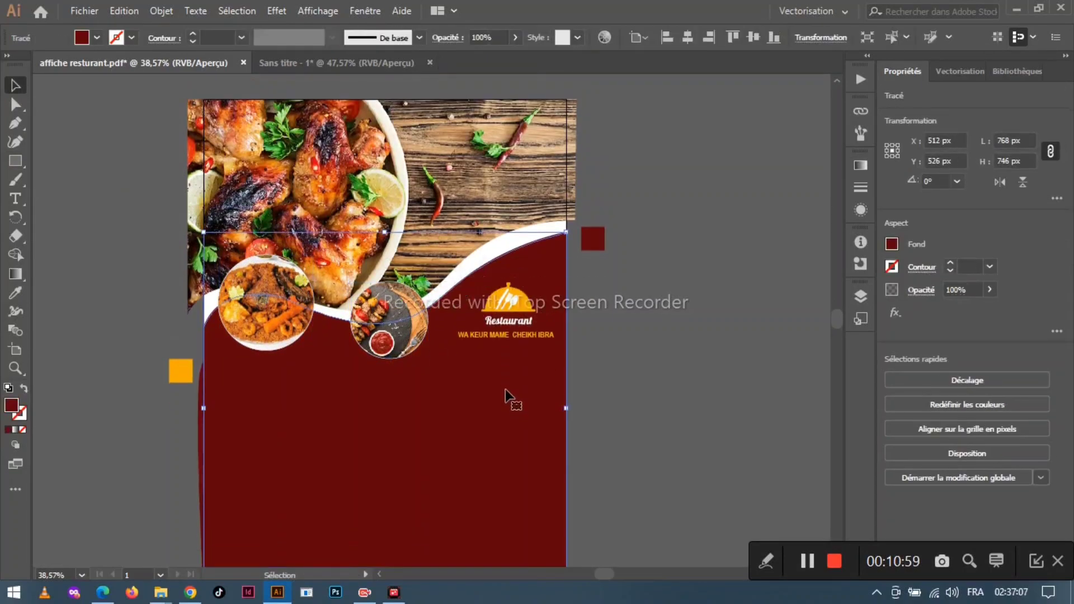
Step: Draw a 118 × 175 px rectangle on the maroon area below the left dish photo
scroll(498, 389, "down", 1)
scroll(436, 395, "down", 2)
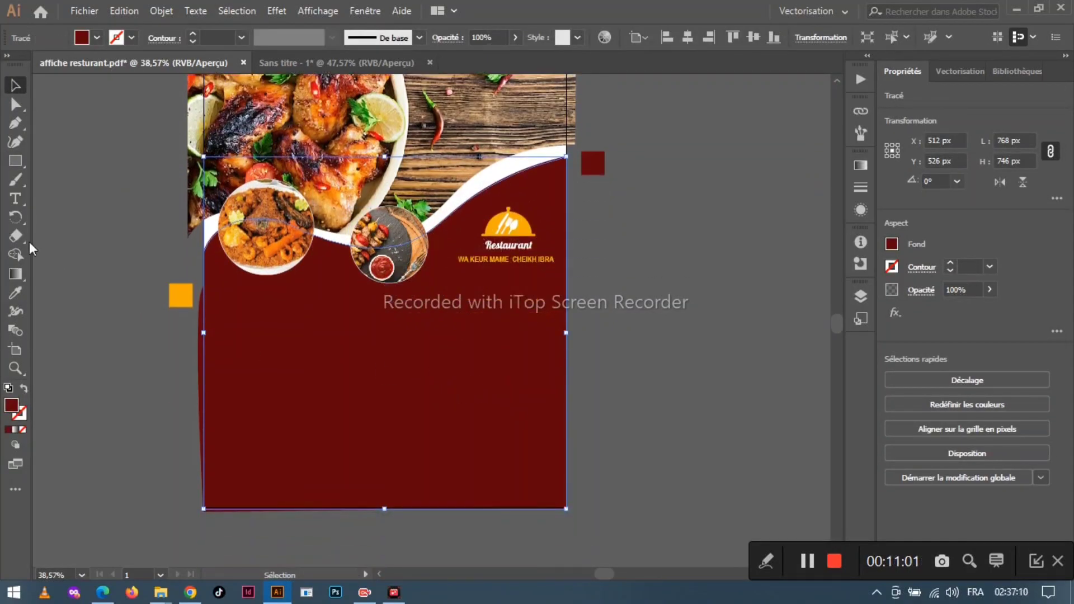
left_click(13, 163)
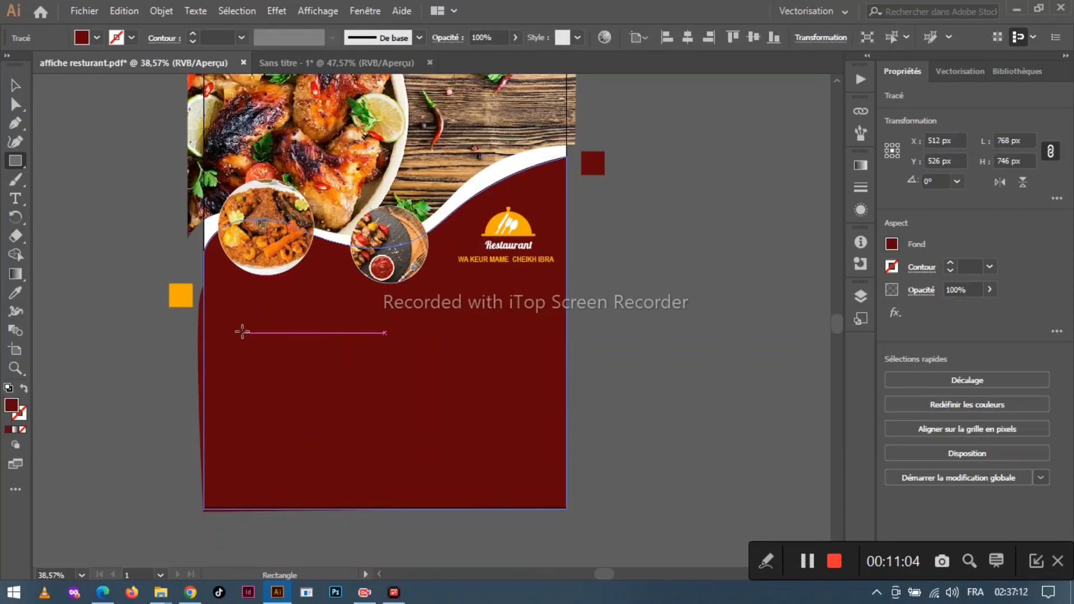
left_click_drag(230, 317, 286, 398)
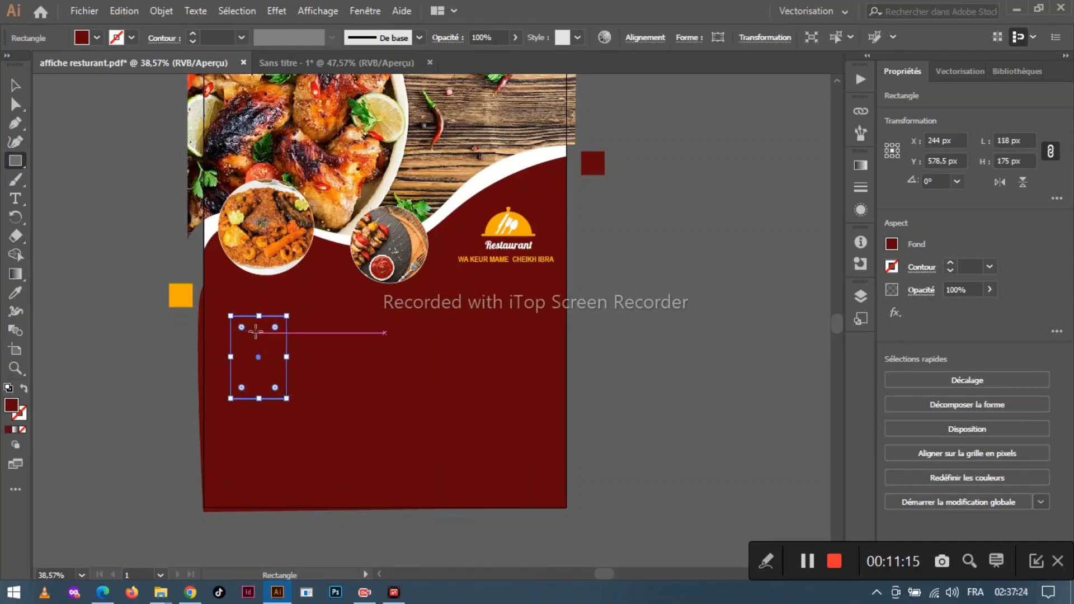
left_click(15, 85)
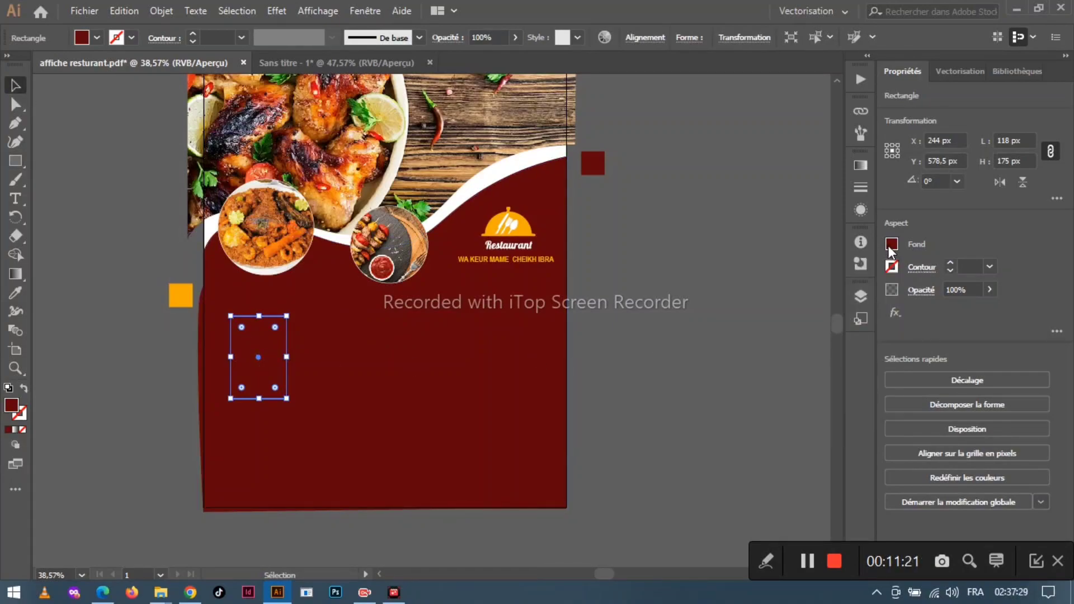
Step: Fill the rectangle with white and nudge it slightly left and up
left_click(891, 245)
left_click(743, 297)
left_click(712, 247)
left_click(587, 312)
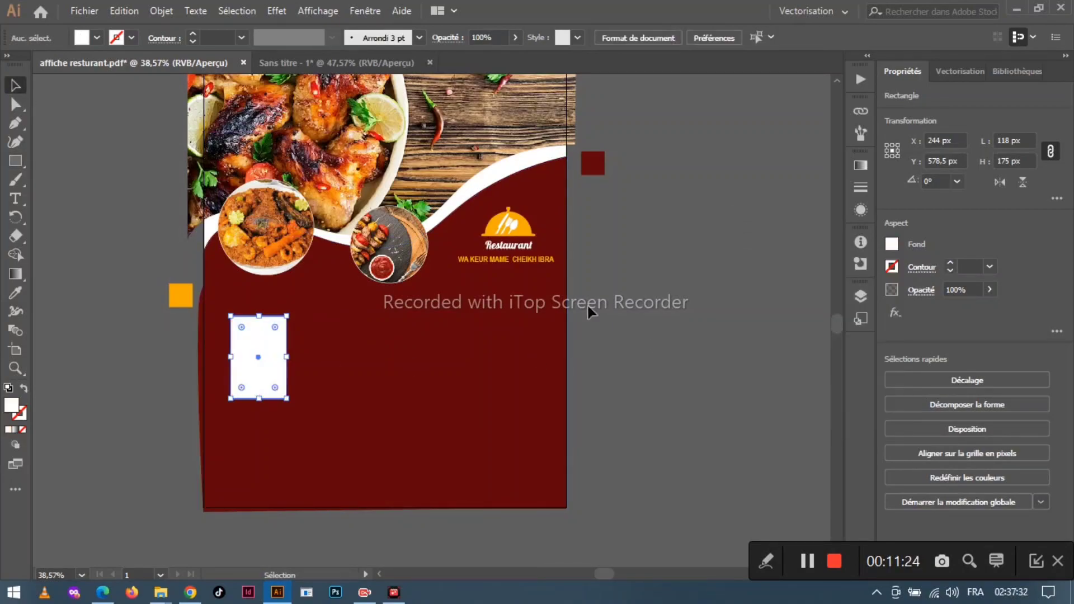
left_click(267, 384)
left_click_drag(267, 384, 261, 380)
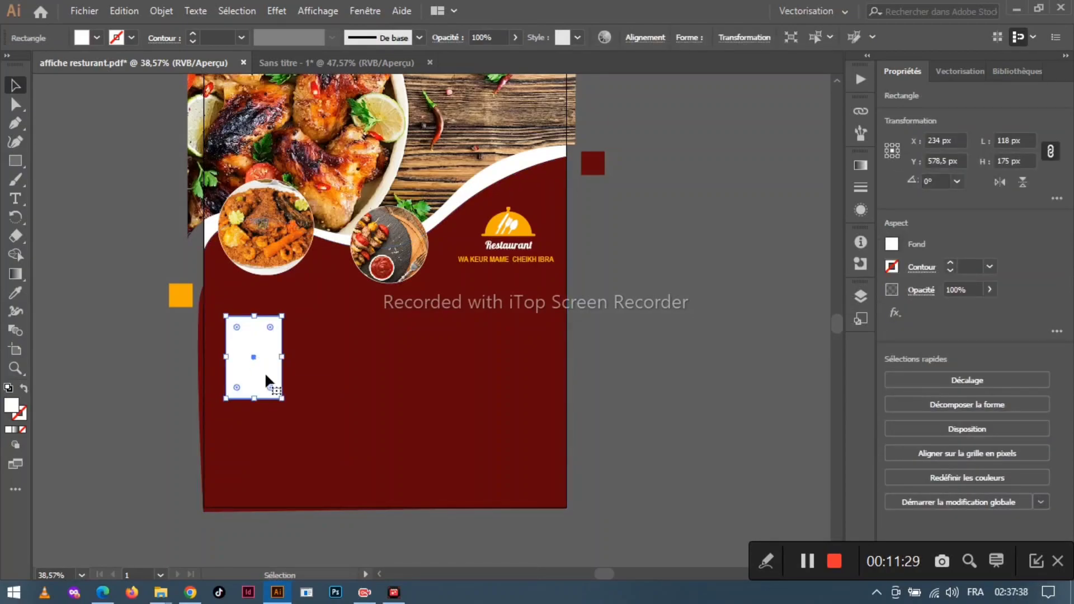
left_click_drag(257, 388, 254, 376)
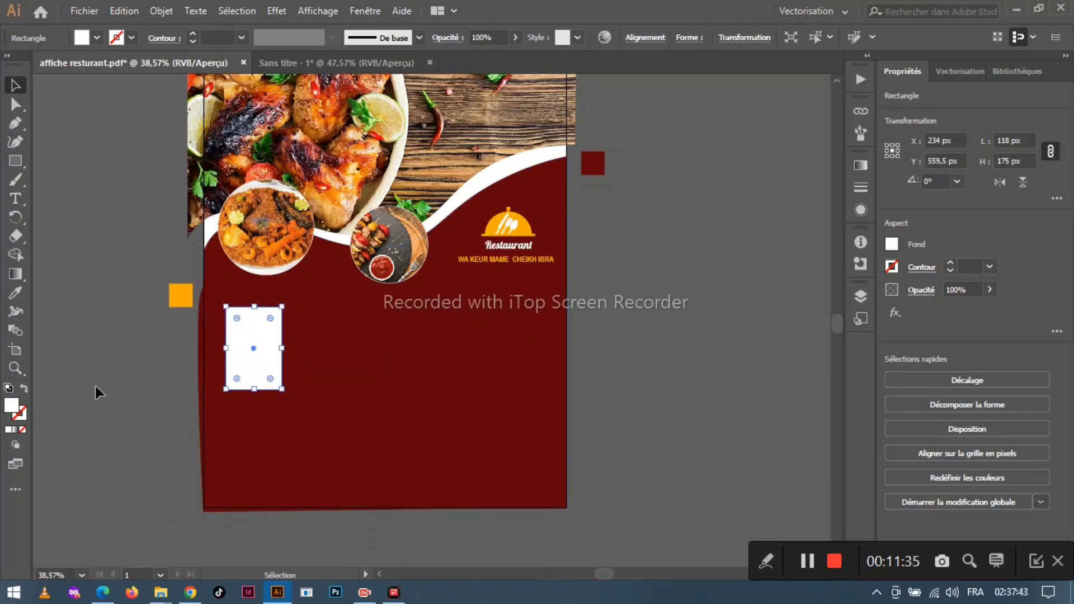
Step: Duplicate the white box into a row of five, deleting the spare copy
key("a")
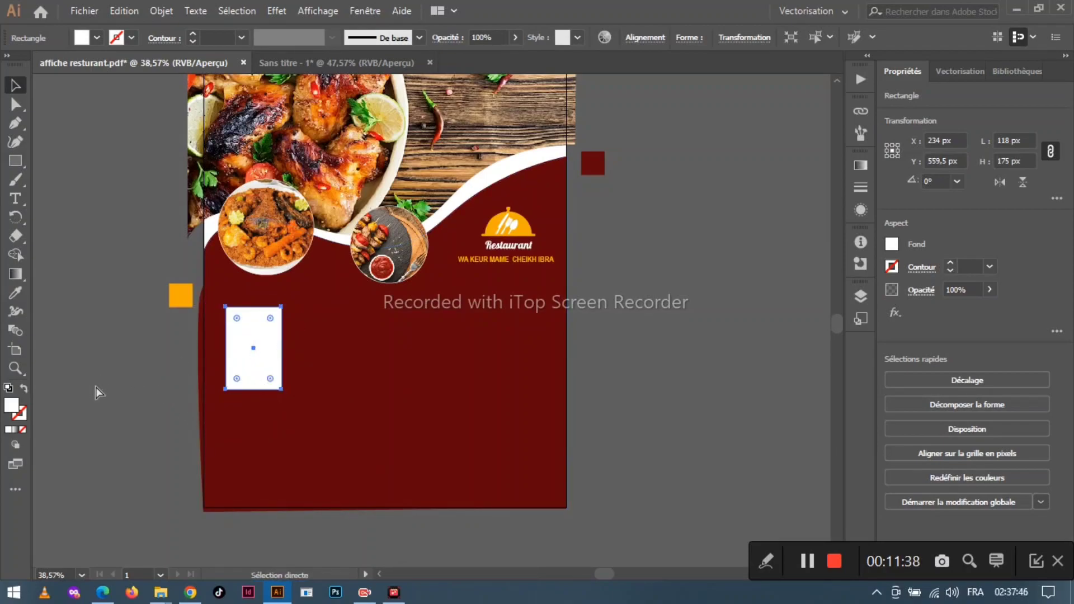
key("ctrl+v")
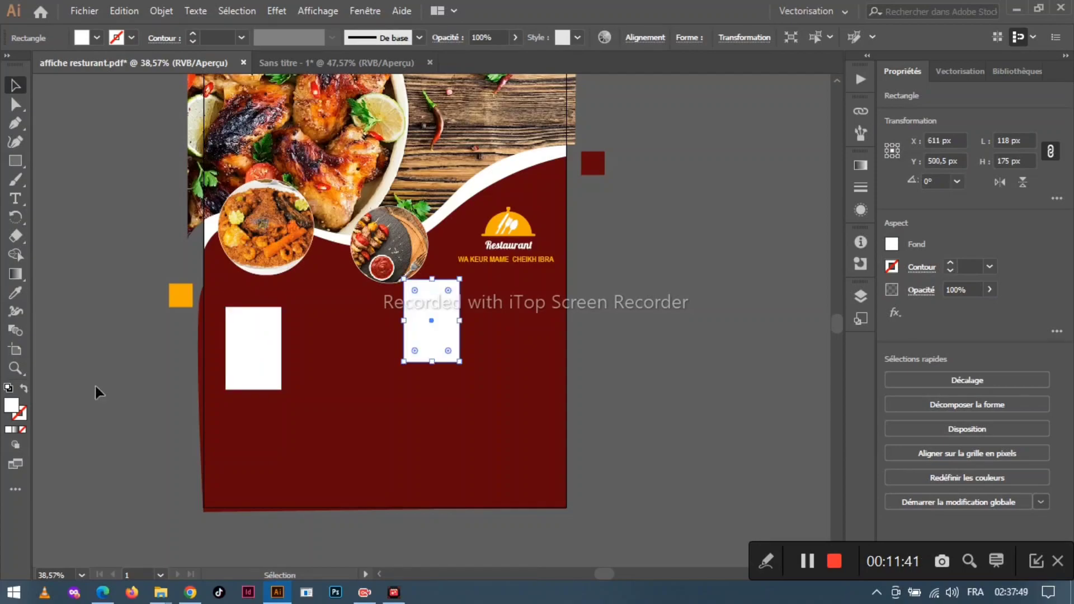
left_click_drag(434, 345, 323, 372)
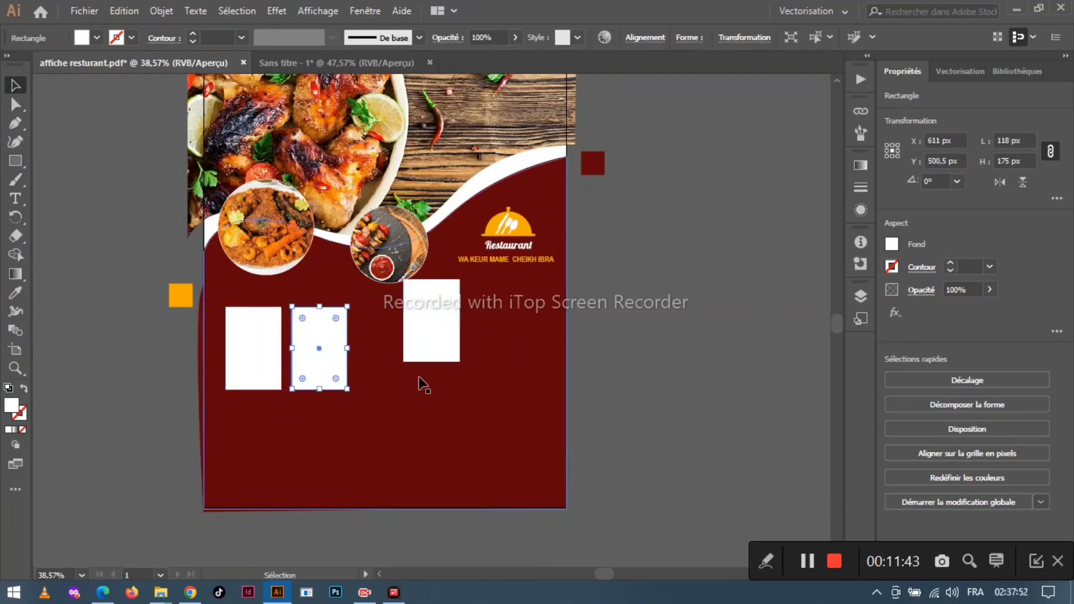
left_click_drag(432, 354, 654, 381)
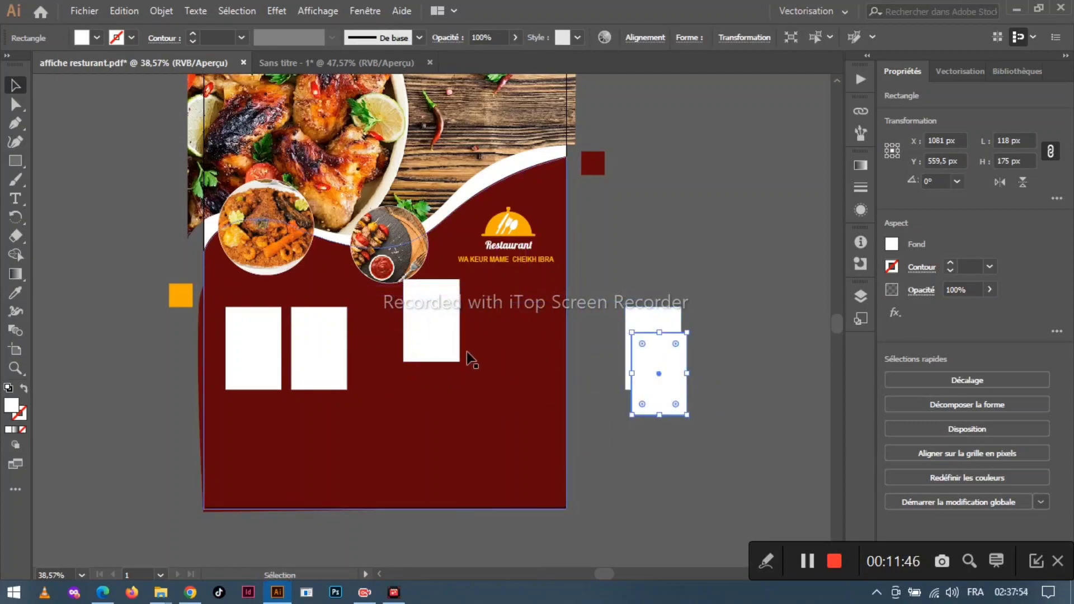
left_click_drag(438, 338, 462, 373)
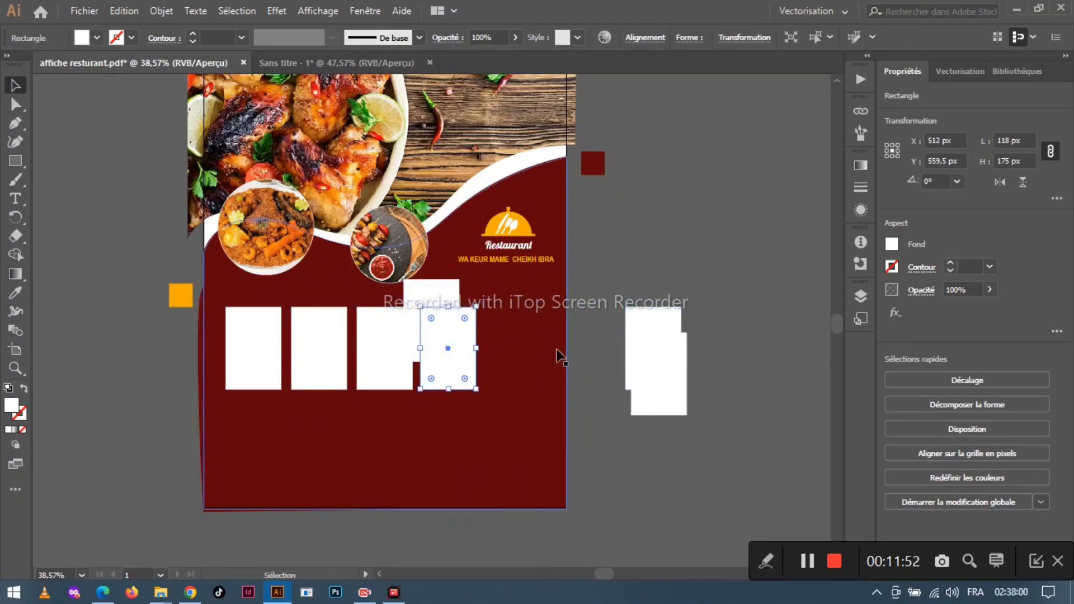
left_click_drag(436, 306, 516, 347)
left_click(648, 374)
key("Delete")
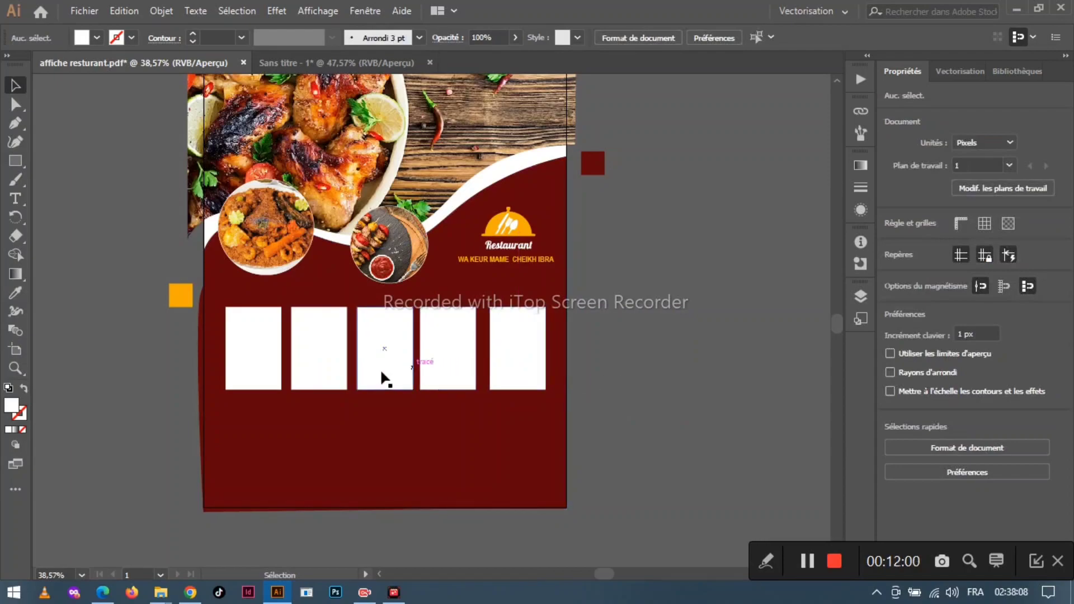
Step: Even out the spacing between the five white boxes across the maroon area
left_click_drag(255, 360, 241, 358)
left_click_drag(314, 370, 306, 374)
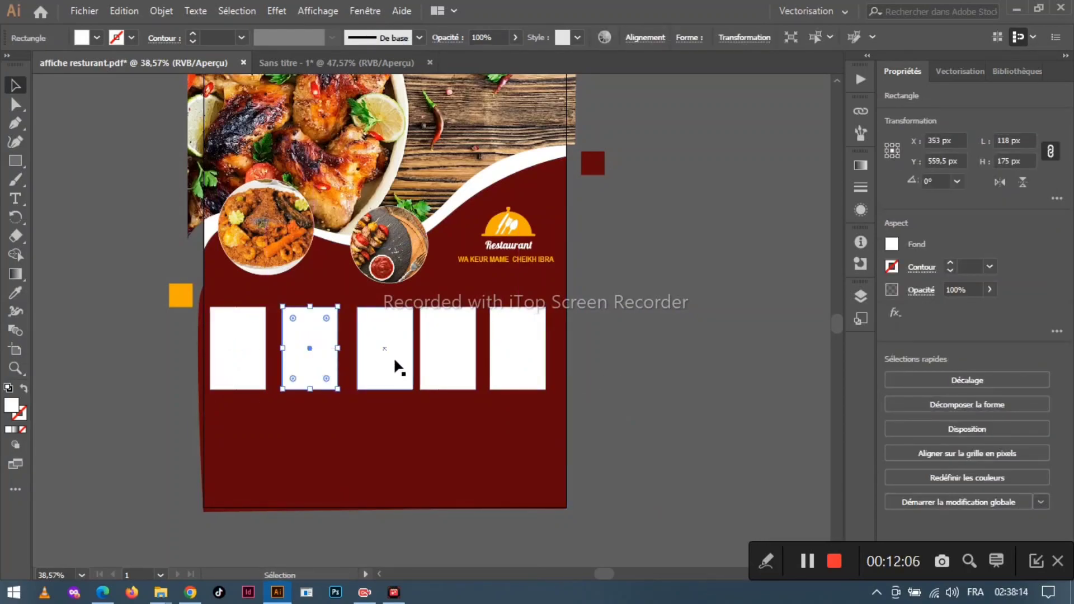
left_click_drag(394, 357, 387, 363)
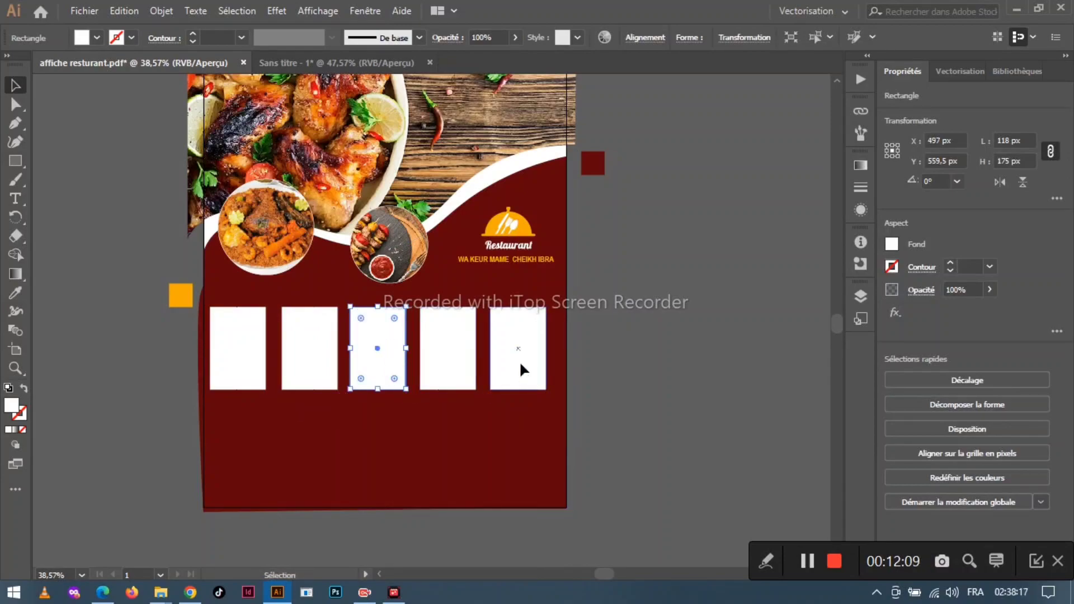
left_click_drag(519, 360, 523, 362)
left_click_drag(443, 367, 446, 367)
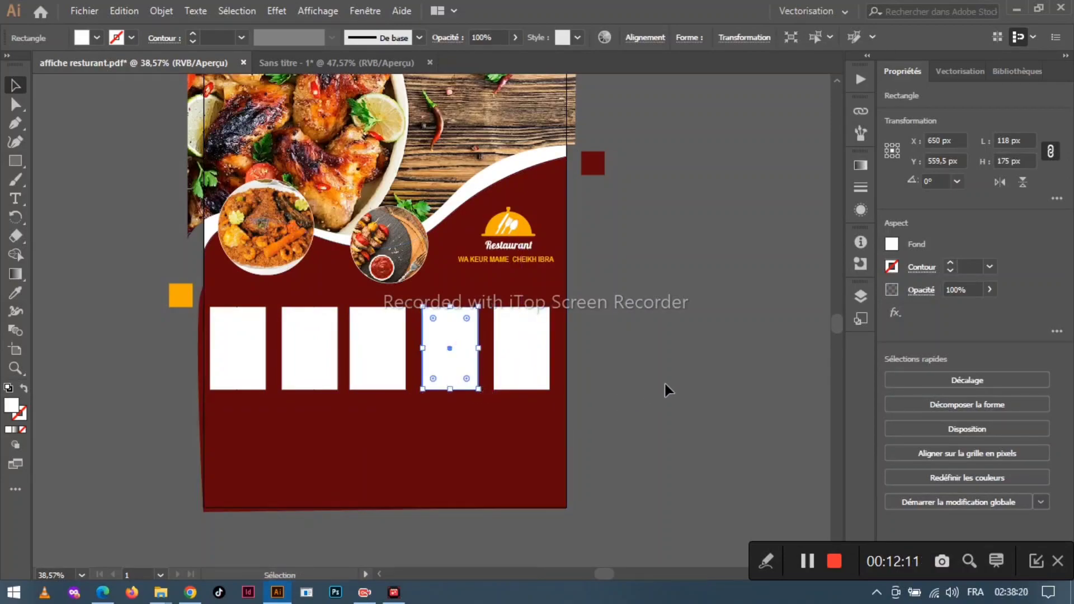
left_click(673, 371)
scroll(615, 380, "down", 1)
scroll(582, 397, "down", 1)
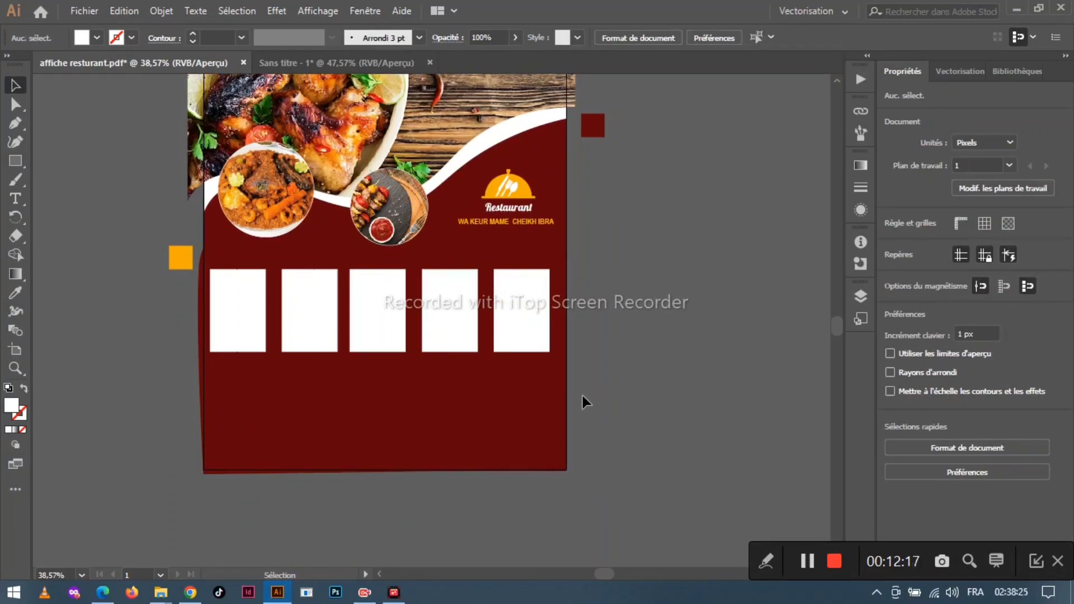
Step: Move the Restaurant logo up and slightly right, and check the background in Layers
scroll(503, 249, "up", 1)
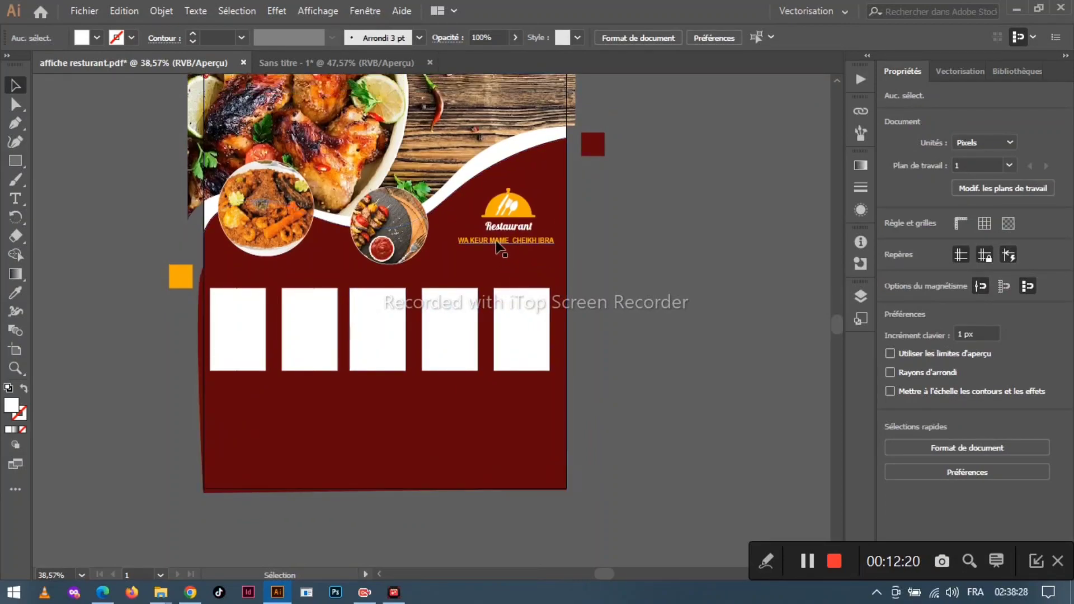
left_click_drag(514, 227, 518, 212)
left_click(372, 421)
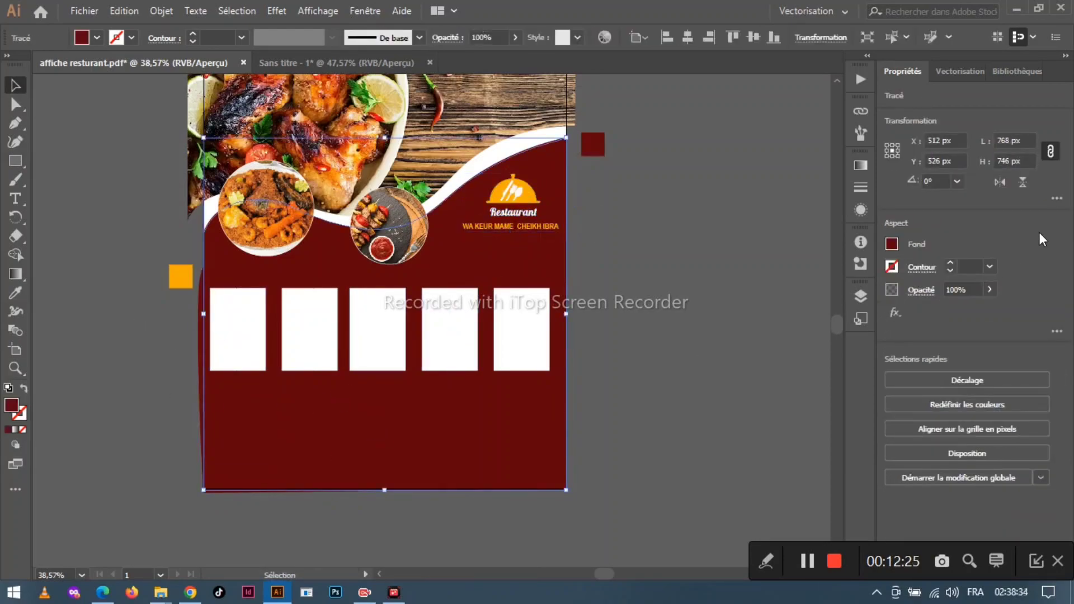
left_click(860, 296)
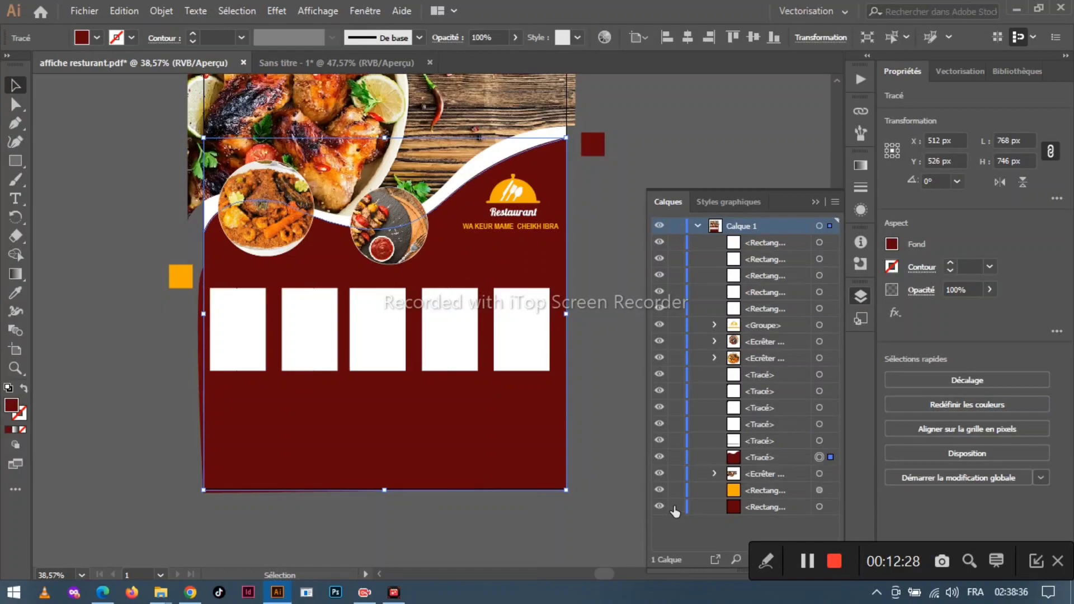
left_click(816, 210)
left_click(134, 364)
Step: Lock the maroon background shape via the Layers panel so the boxes can be selected
left_click_drag(186, 328, 541, 362)
left_click(72, 412)
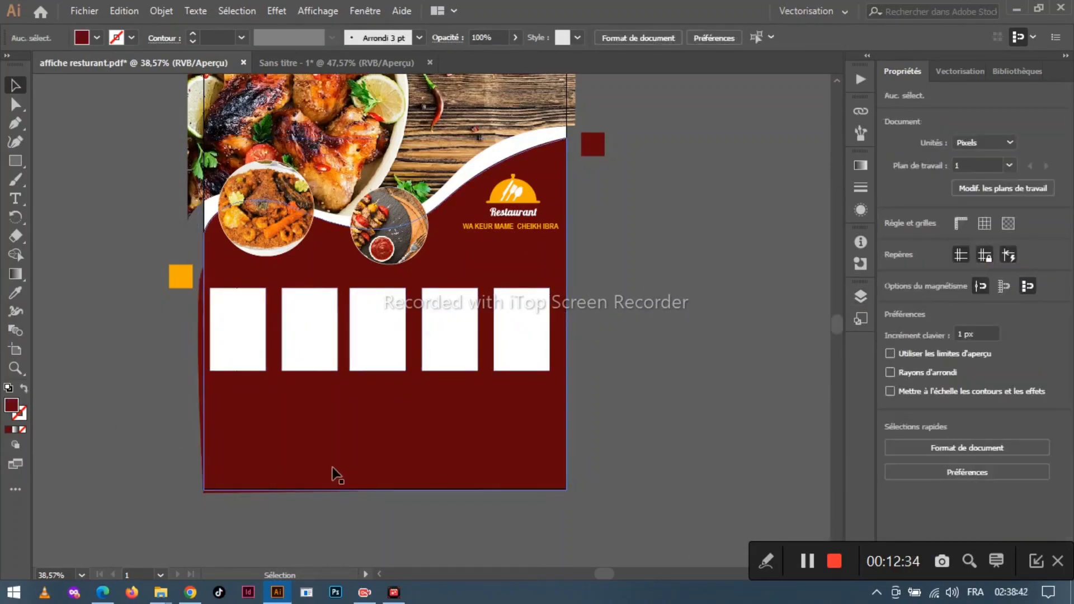
left_click(338, 473)
left_click(560, 403)
left_click(861, 296)
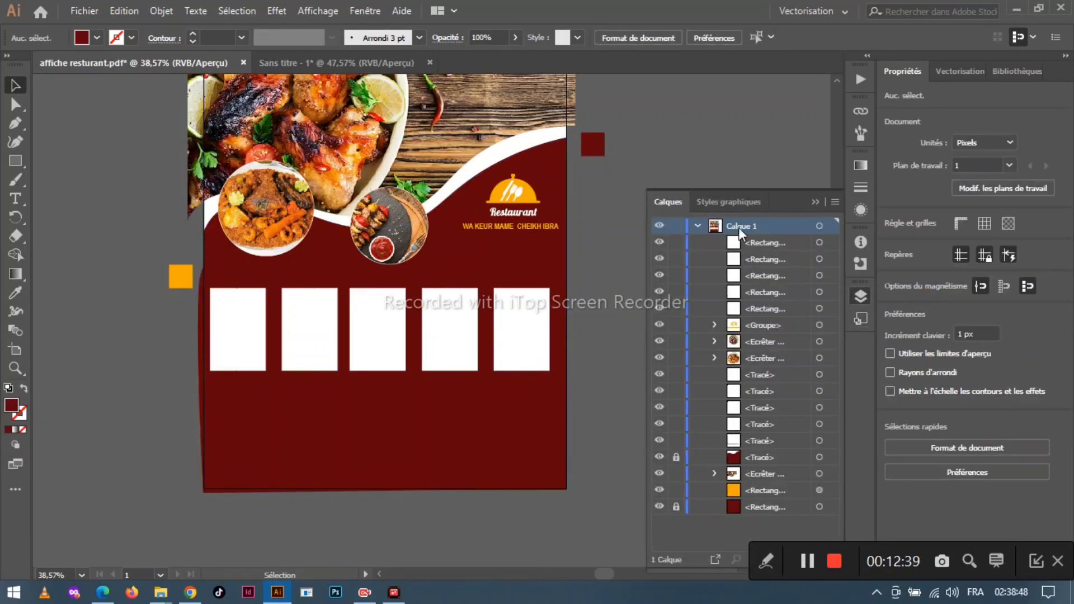
left_click(814, 202)
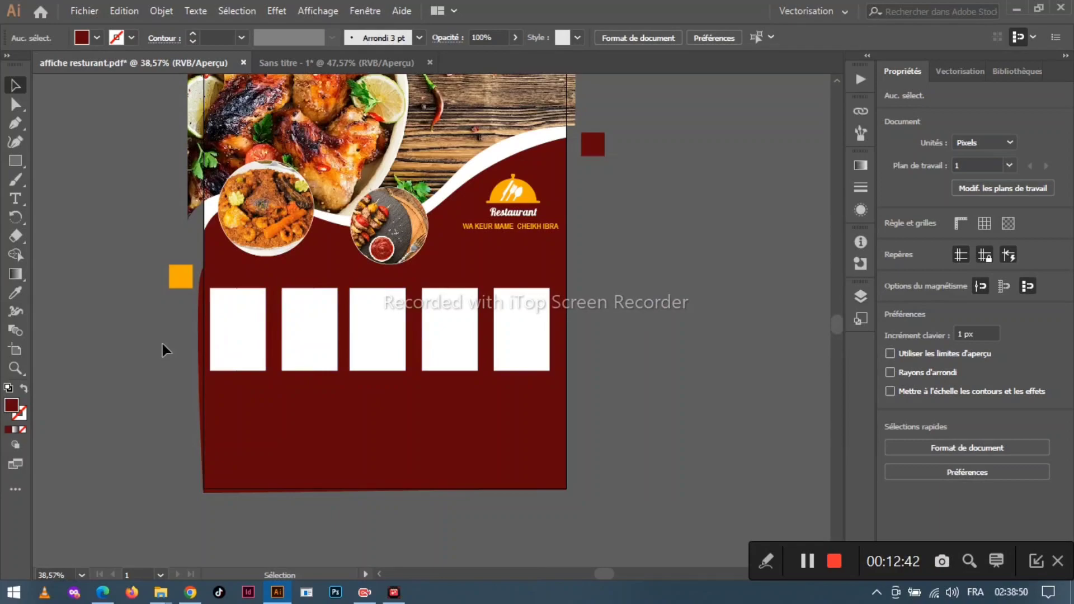
left_click(192, 351)
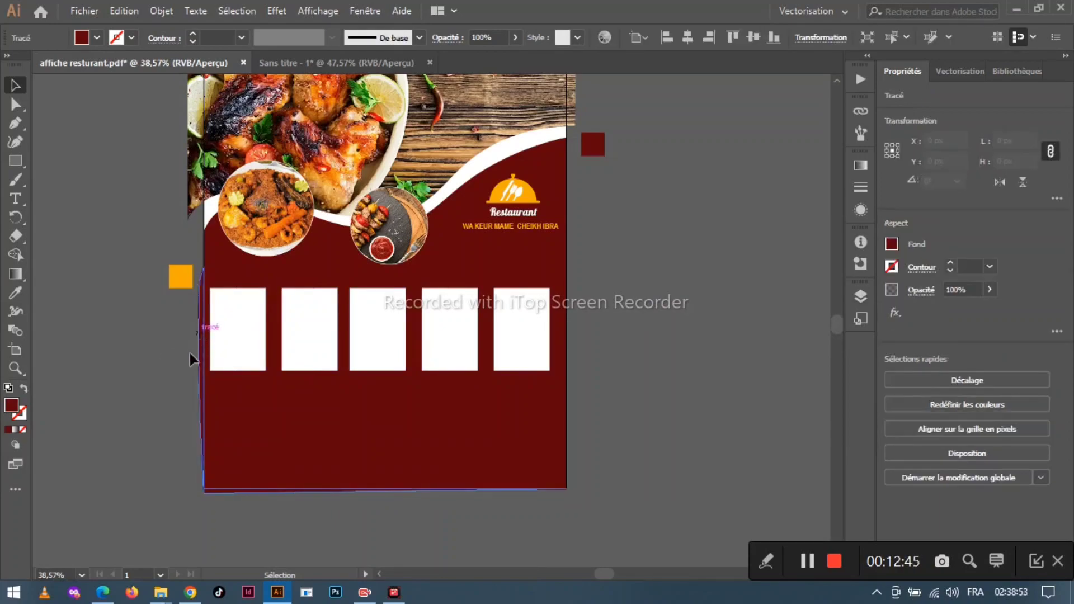
left_click(165, 382)
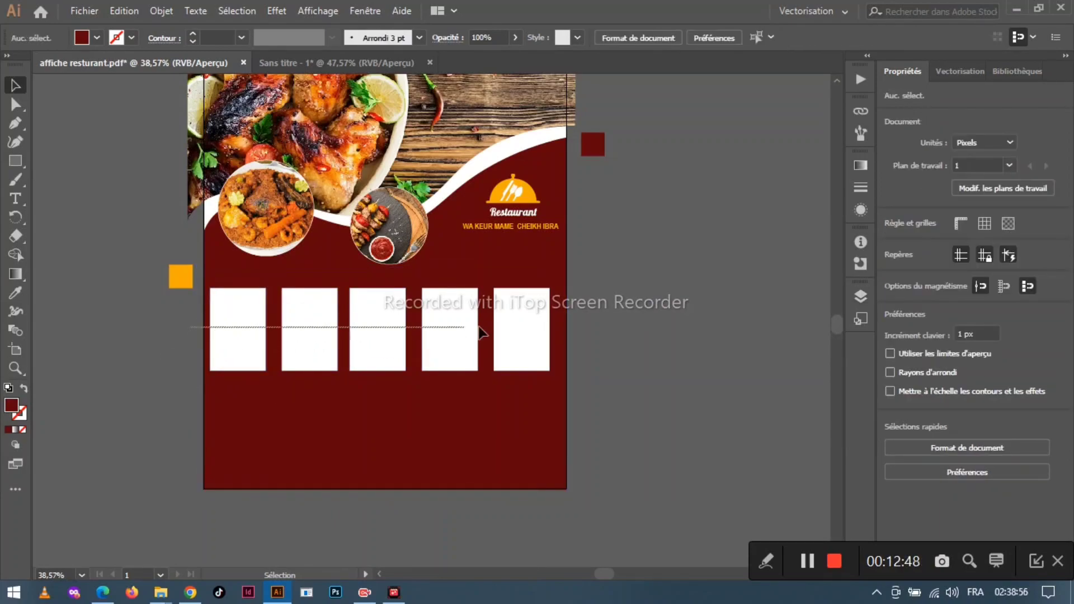
Step: Shift the five white boxes 11 px right and 15 px down
left_click_drag(481, 331, 506, 364)
left_click_drag(379, 346, 383, 351)
left_click(714, 257)
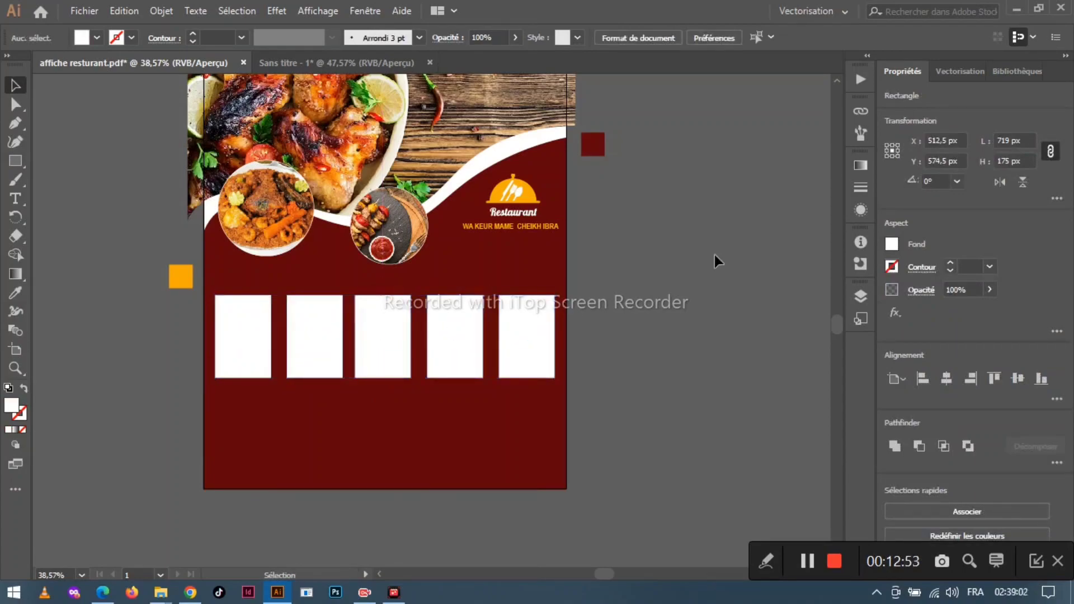
Step: Lower the kebab and rice-dish circles a few pixels, then switch to 'Sans titre - 1'
left_click(391, 242)
left_click_drag(390, 242, 391, 251)
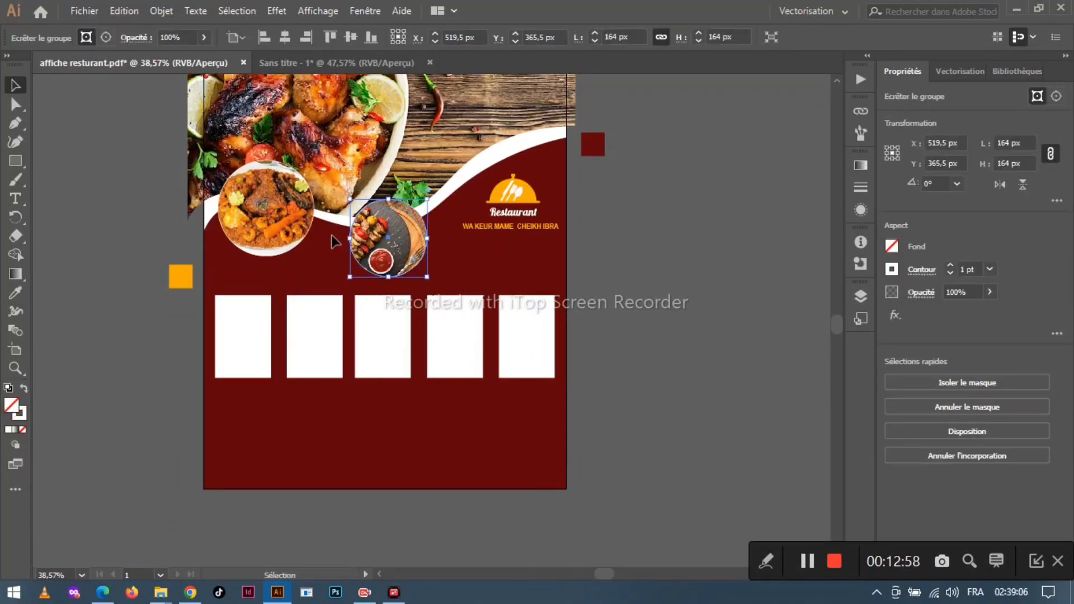
left_click(296, 231)
left_click_drag(311, 230, 311, 234)
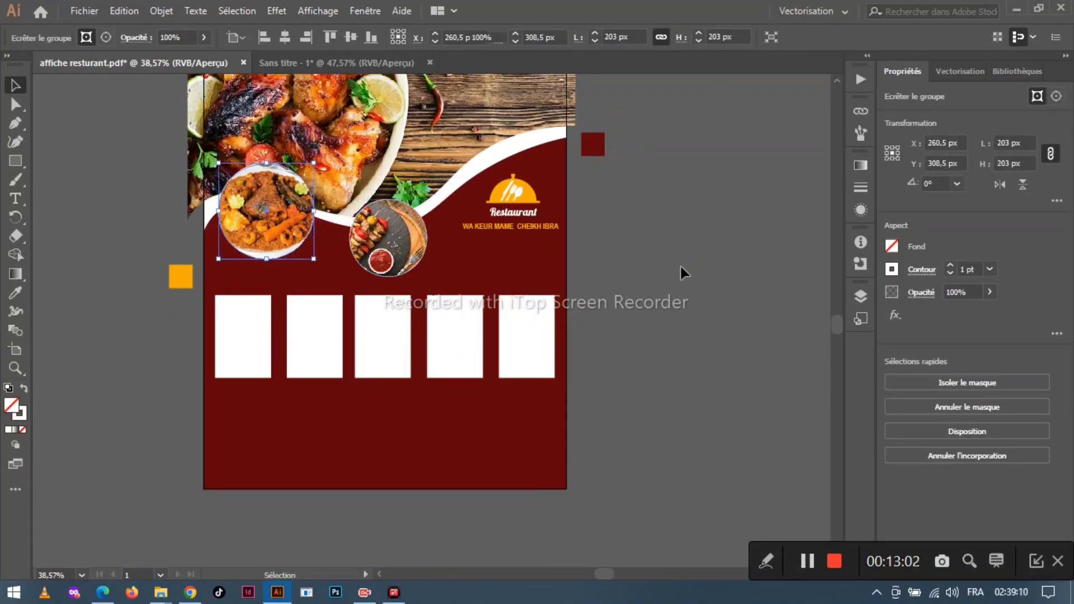
left_click(682, 264)
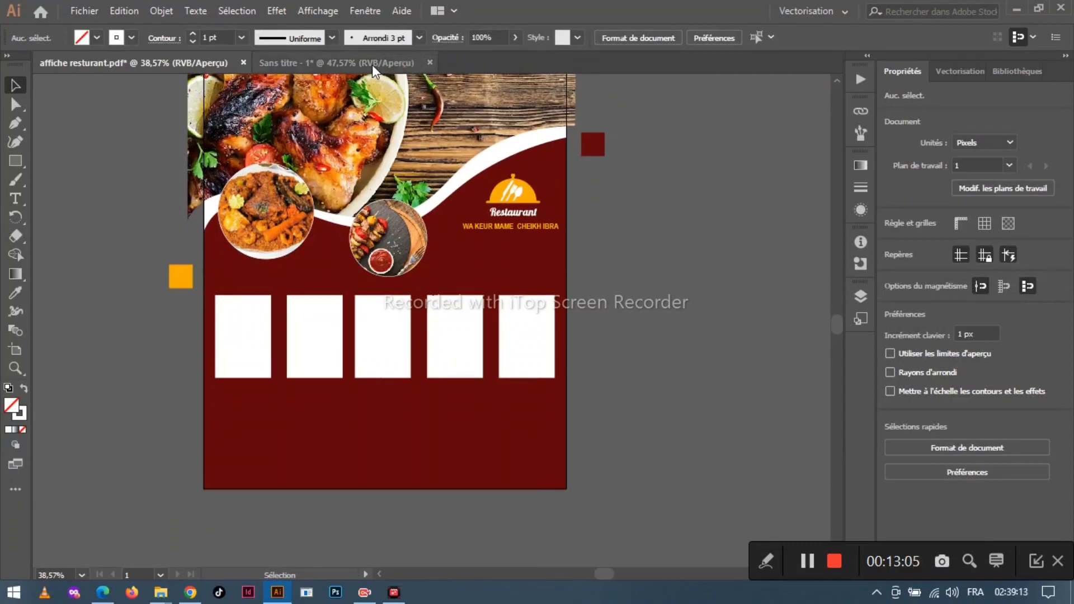
left_click(372, 65)
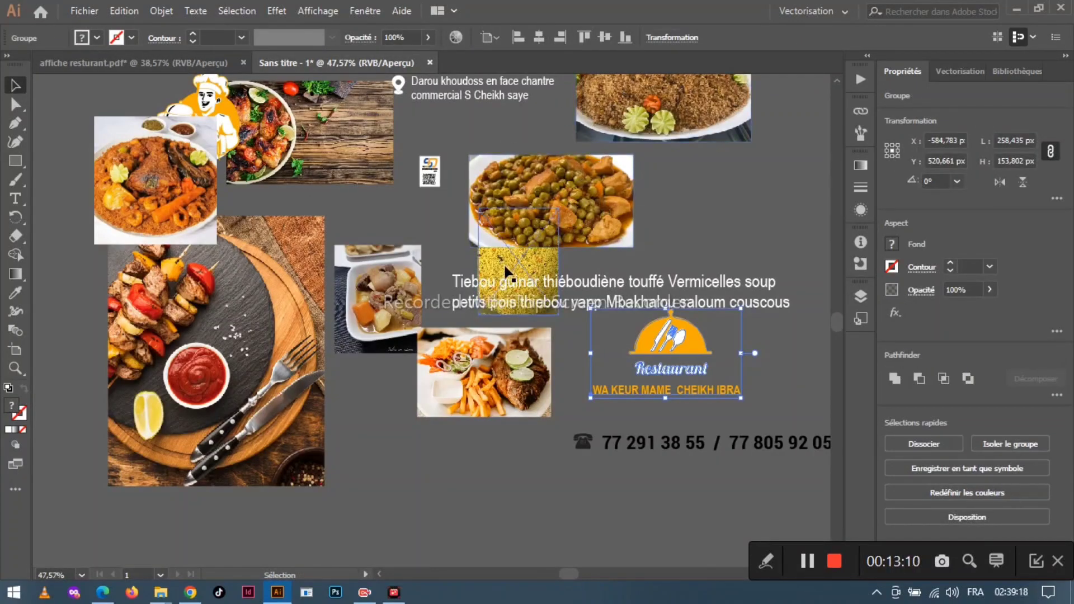
Step: Clip the rice photo into the first white box and remove it from the collage
left_click_drag(666, 346, 168, 59)
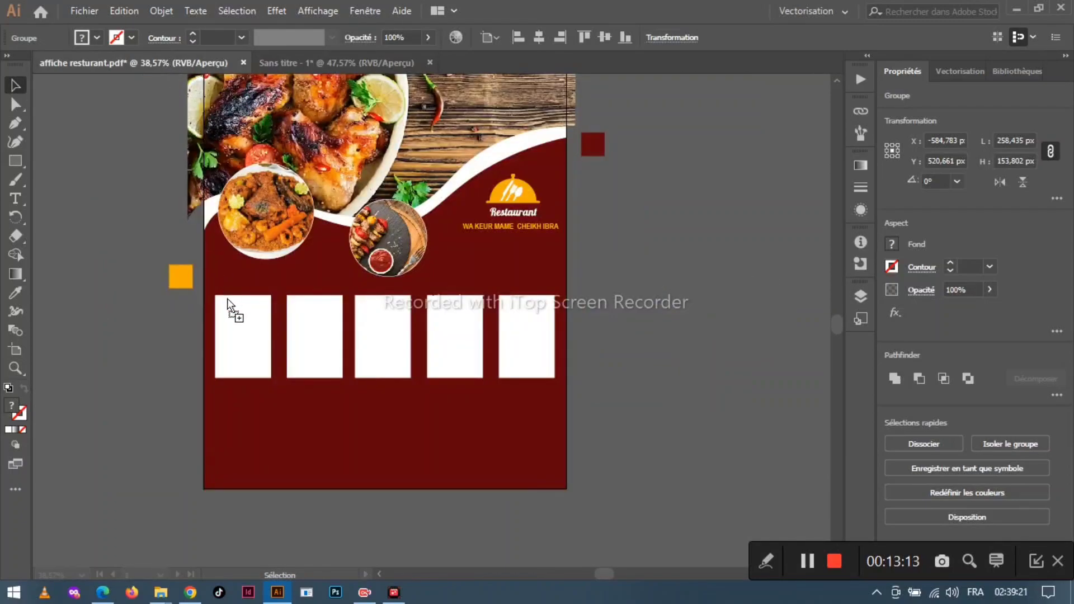
left_click_drag(227, 297, 236, 347)
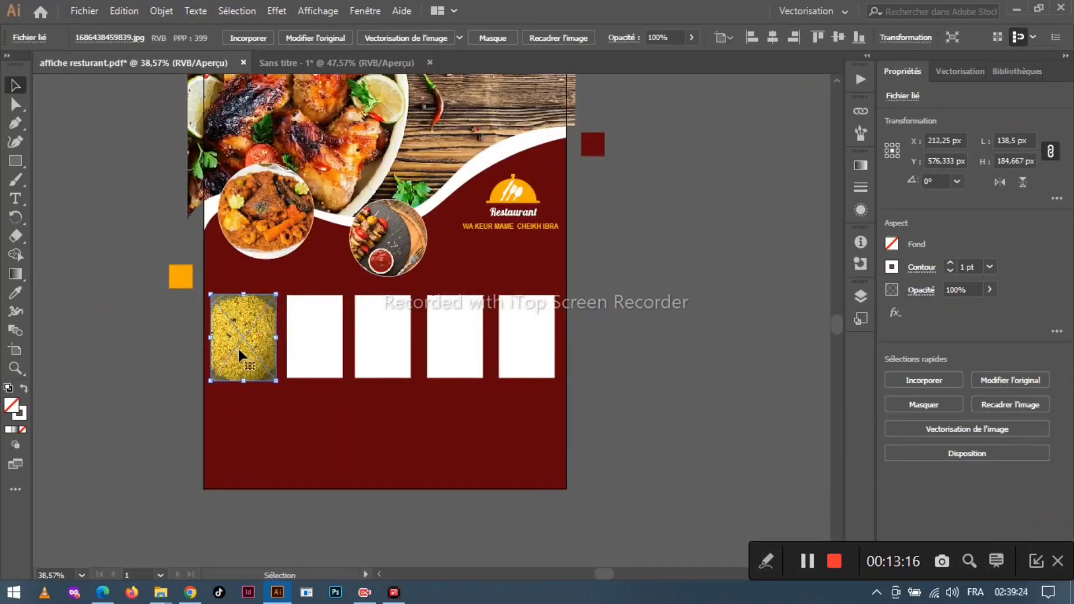
left_click(860, 297)
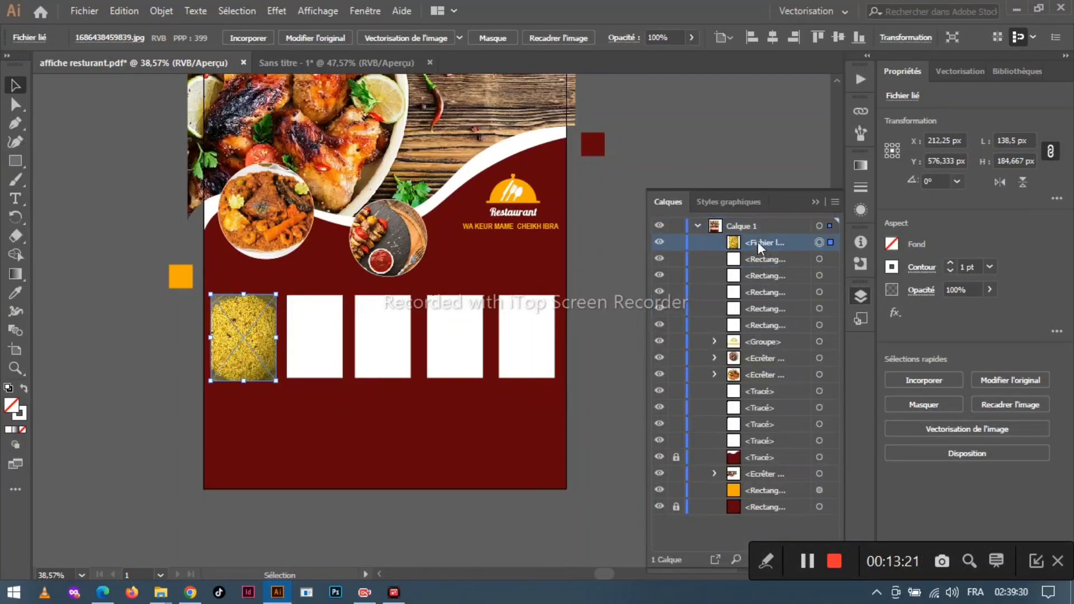
left_click_drag(758, 242, 760, 271)
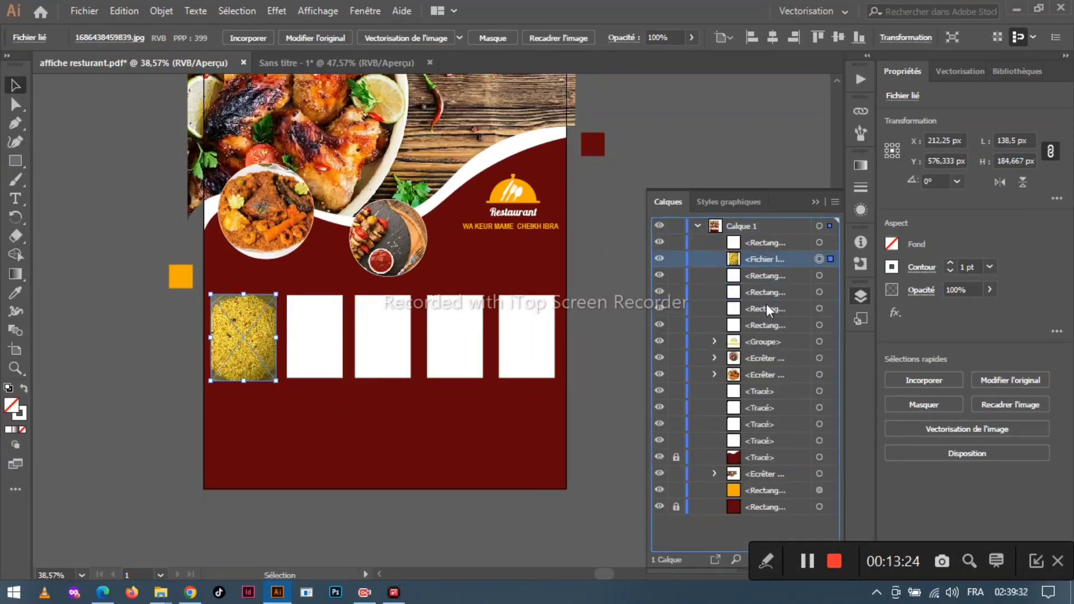
right_click(254, 341)
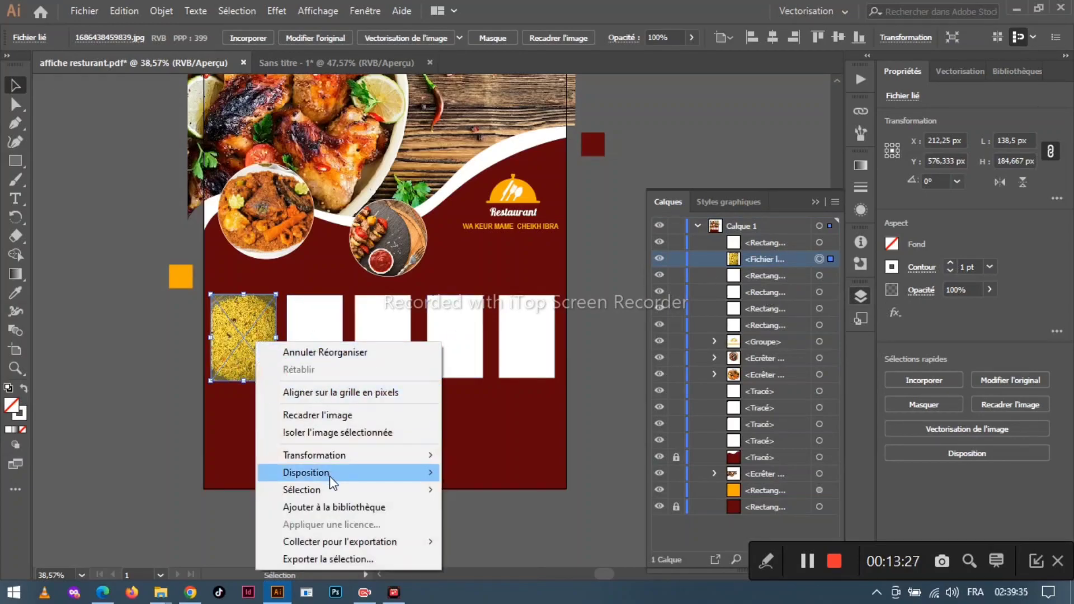
mouse_move(332, 475)
left_click(481, 524)
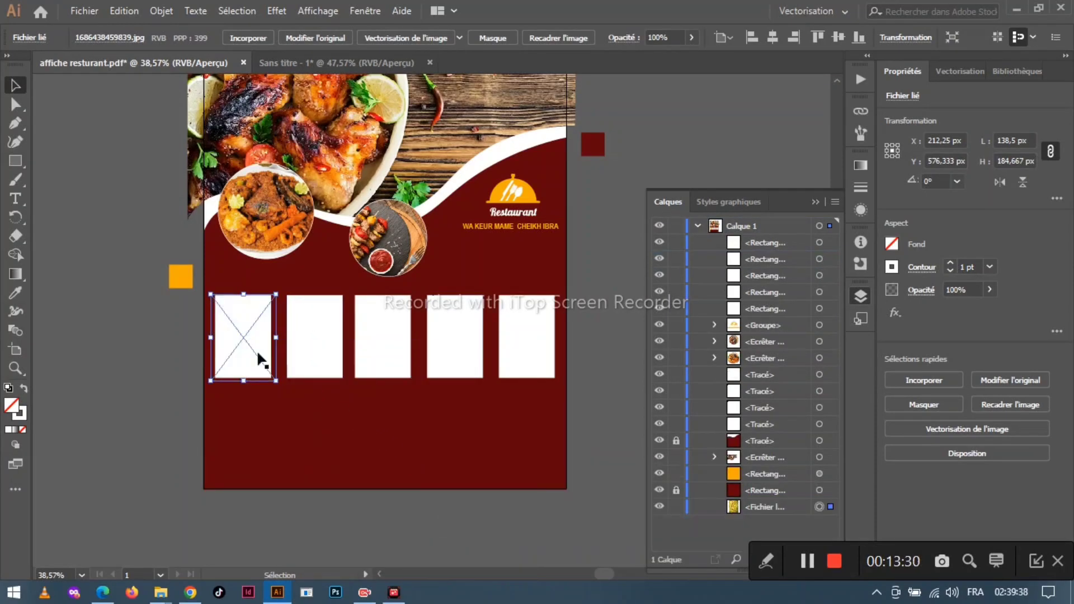
left_click(240, 353, "shift")
right_click(236, 350)
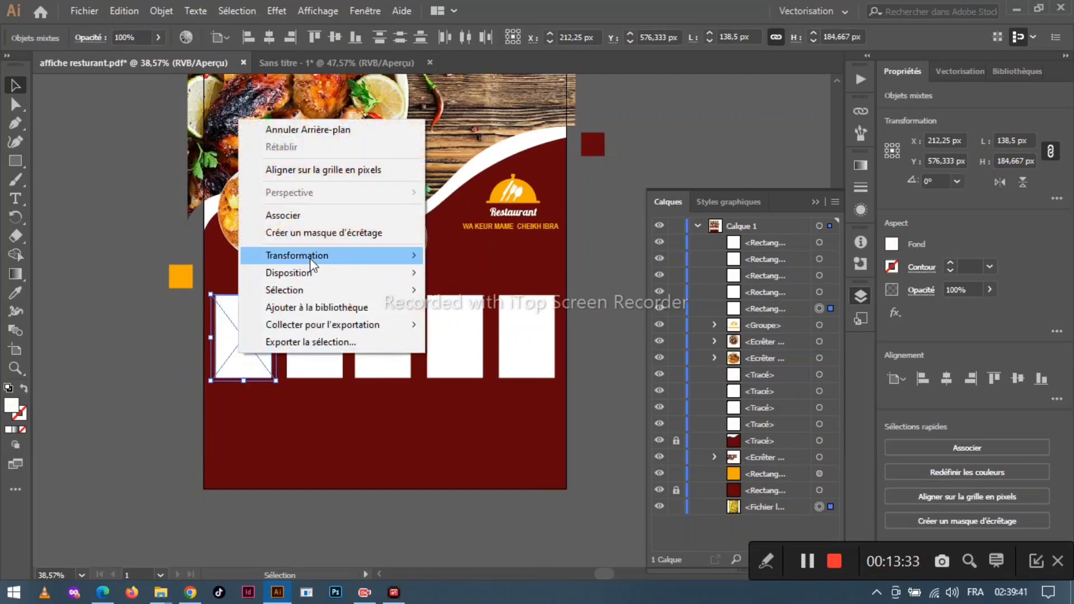
left_click(316, 233)
left_click(335, 62)
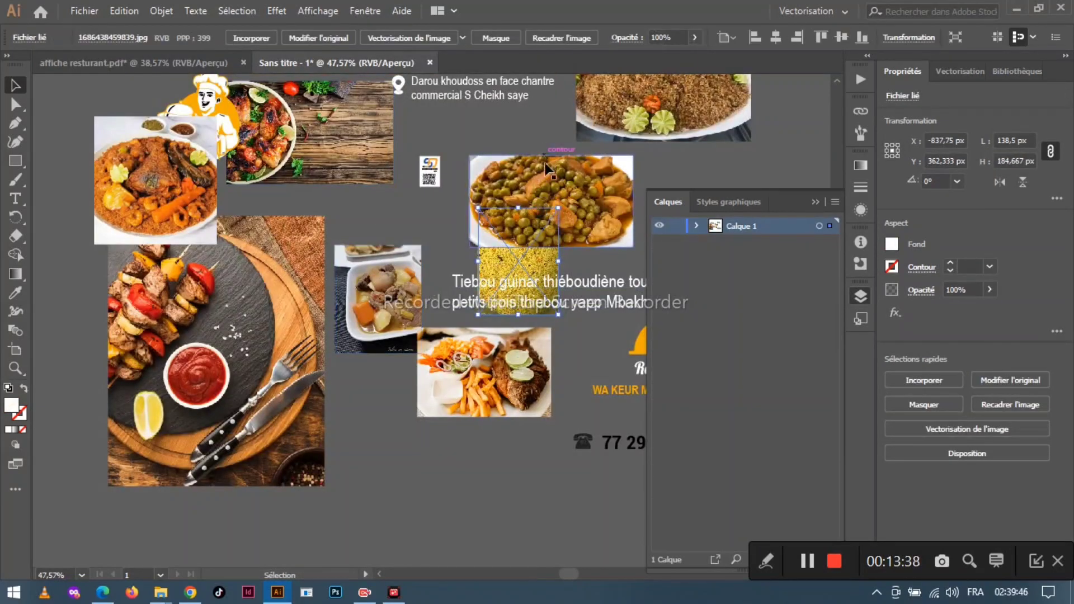
key("Delete")
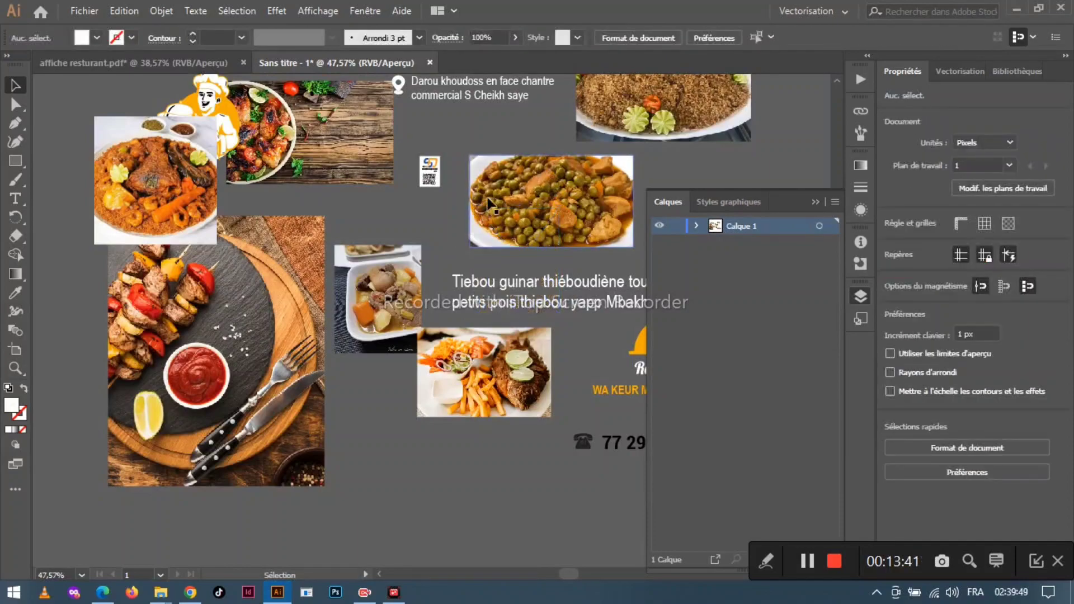
Step: Send the pea-stew photo behind the second white box and clip it inside
left_click_drag(527, 204, 190, 66)
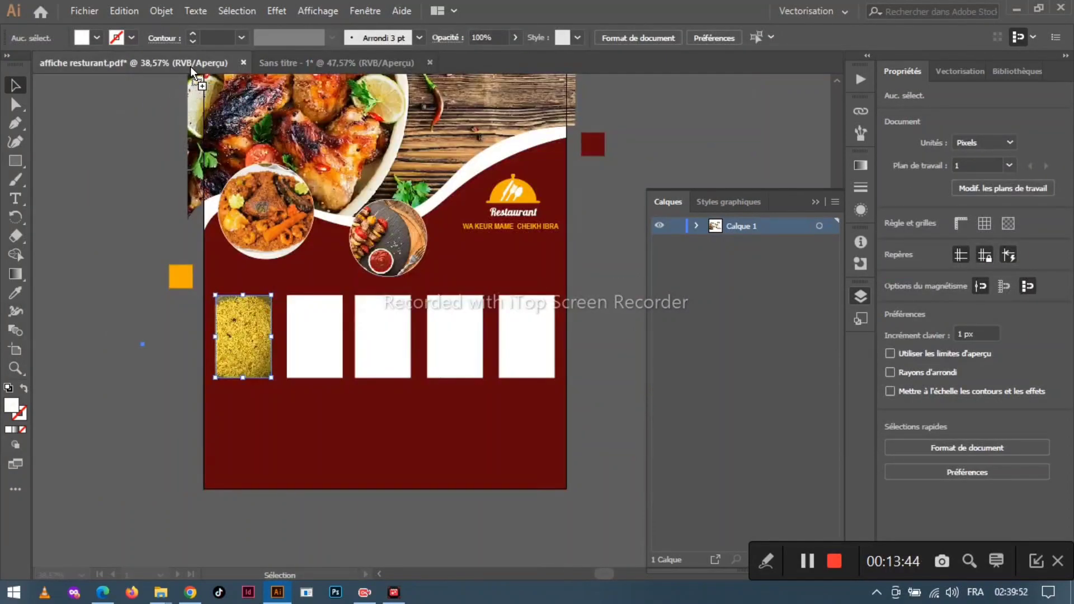
mouse_move(315, 332)
left_mouse_down()
mouse_move(327, 345)
mouse_move(321, 334)
left_mouse_up()
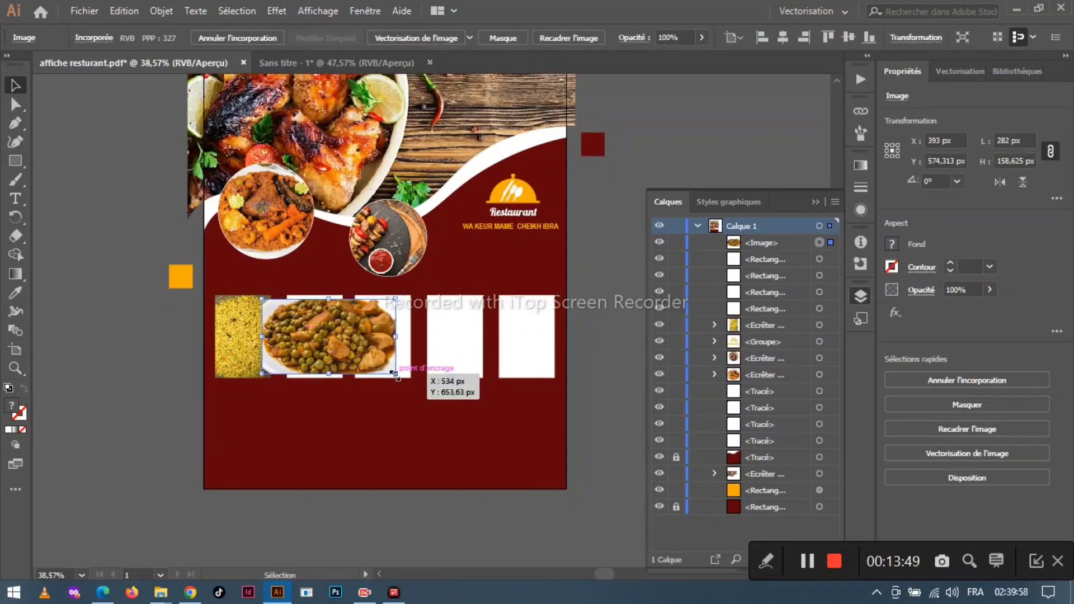
left_click_drag(395, 374, 411, 379)
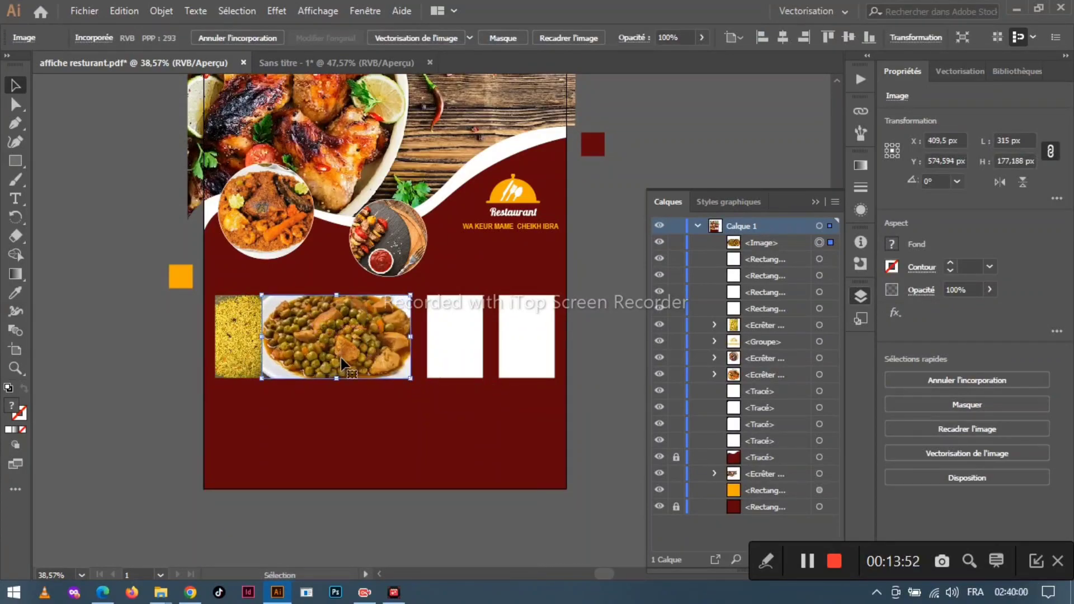
right_click(327, 337)
mouse_move(388, 470)
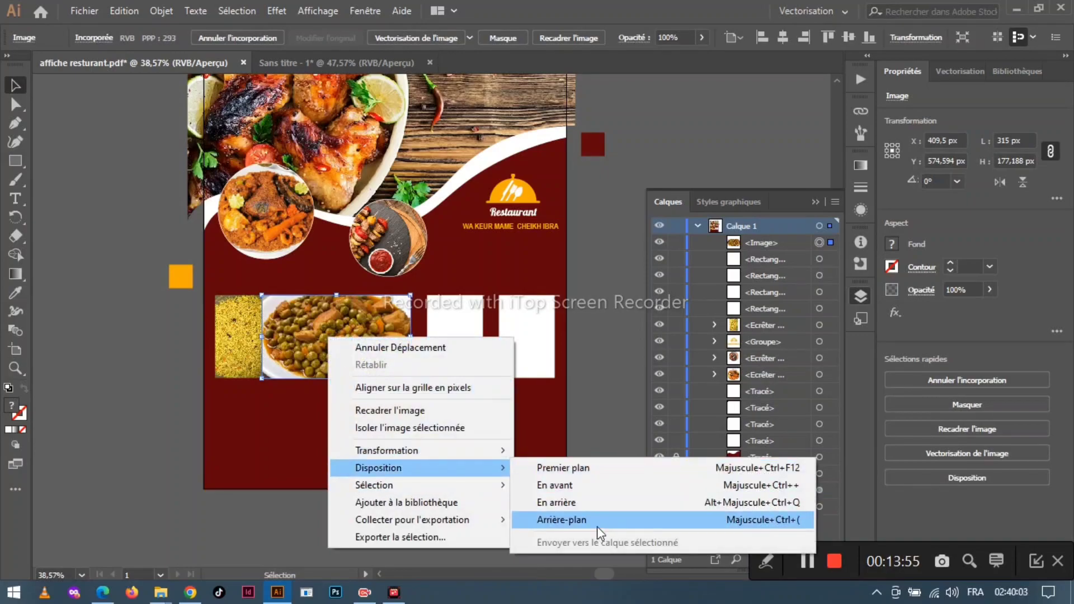
left_click(561, 520)
left_click_drag(316, 421, 317, 341)
right_click(317, 341)
left_click(392, 459)
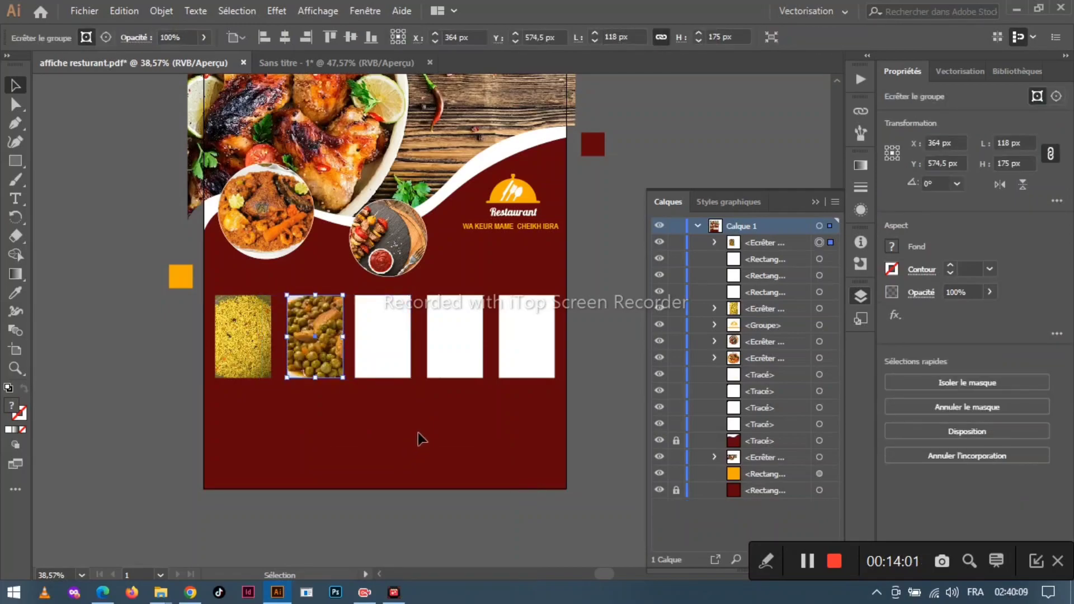
left_click(404, 59)
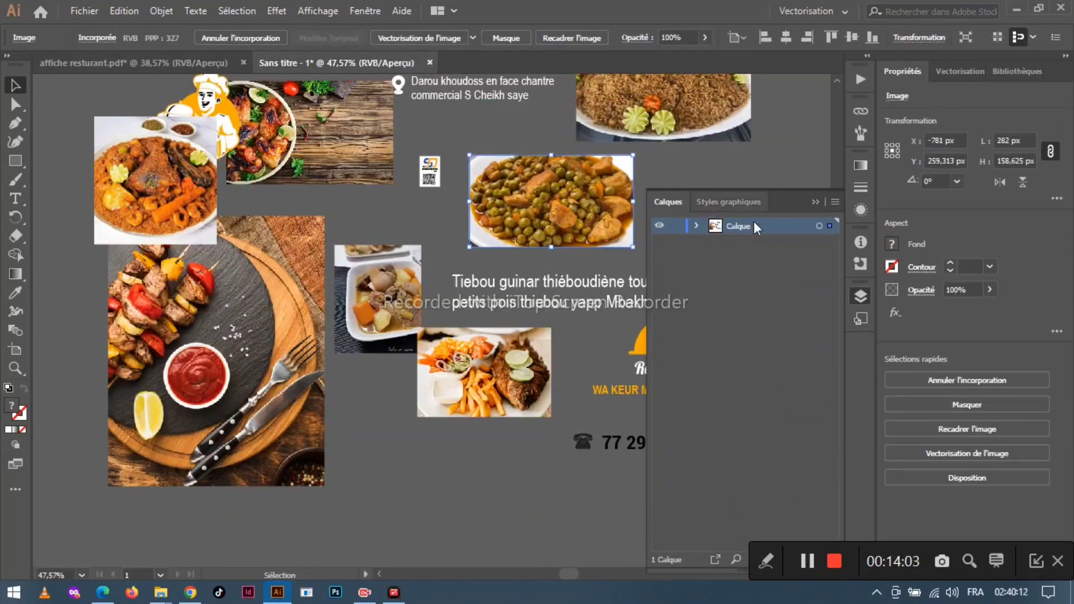
Step: Clip the grain-and-meat rice plate photo into the third white box
left_click(814, 200)
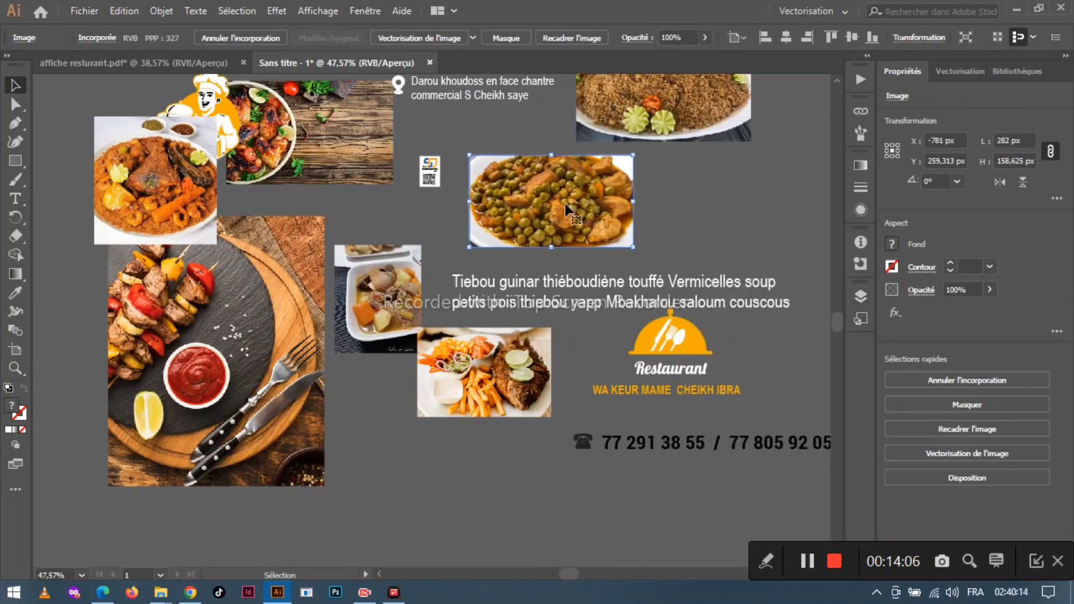
key("Delete")
scroll(589, 170, "up", 2)
left_click_drag(630, 170, 252, 150)
mouse_move(400, 369)
left_mouse_down()
mouse_move(410, 365)
mouse_move(397, 349)
left_mouse_up()
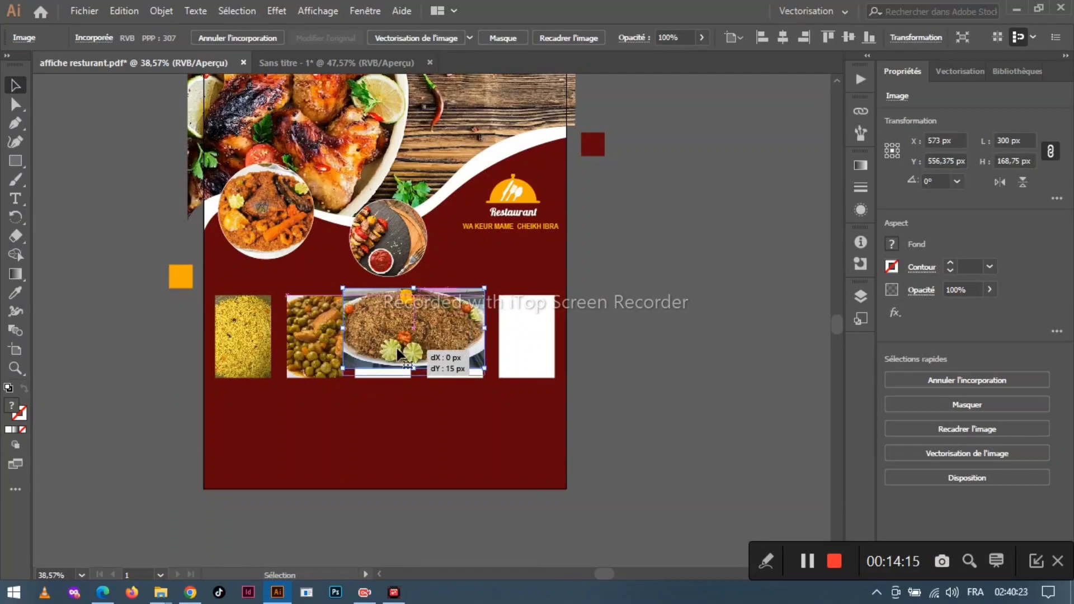
left_click_drag(485, 376, 491, 378)
right_click(352, 344)
mouse_move(434, 473)
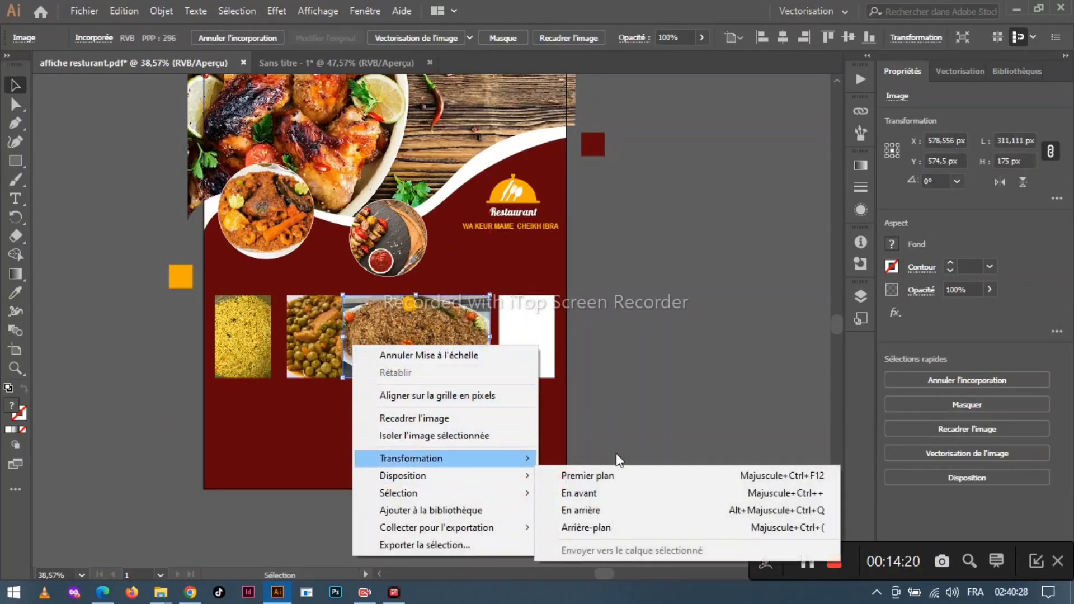
left_click(636, 527)
left_click(383, 427)
left_click_drag(360, 419, 376, 354)
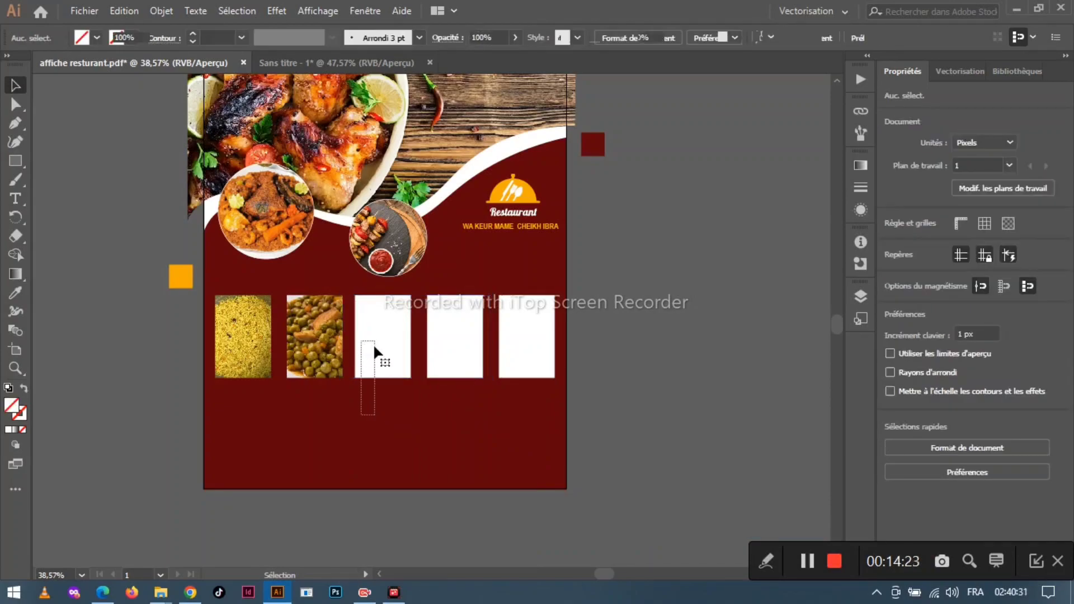
right_click(364, 354)
left_click(434, 234)
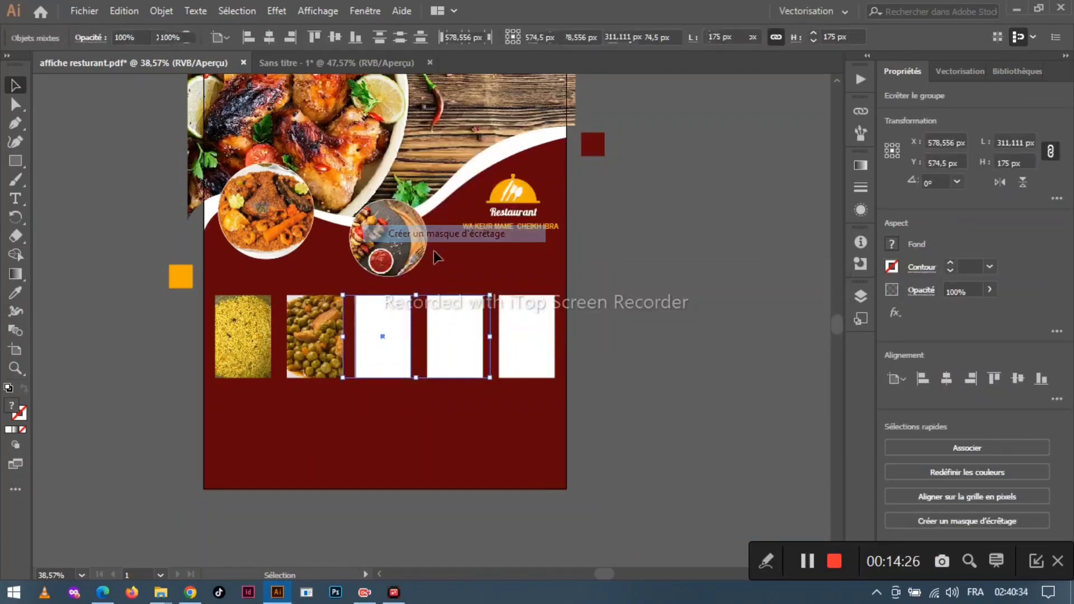
Step: Bring the fish-and-fries photo over the right slots and return its opacity to 100%
left_click(398, 58)
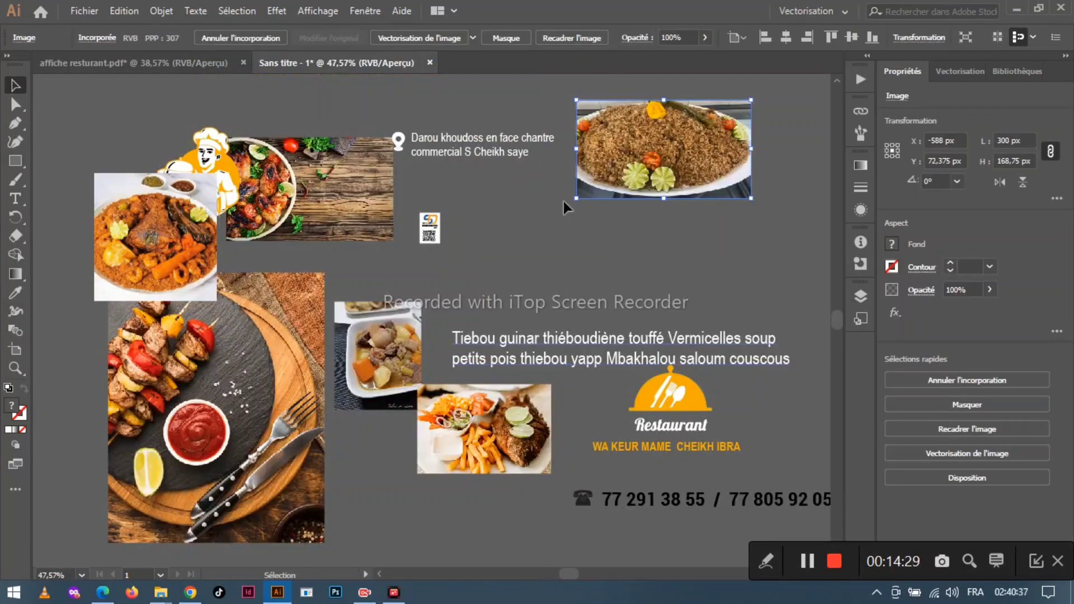
key("Delete")
left_click_drag(473, 449, 527, 378)
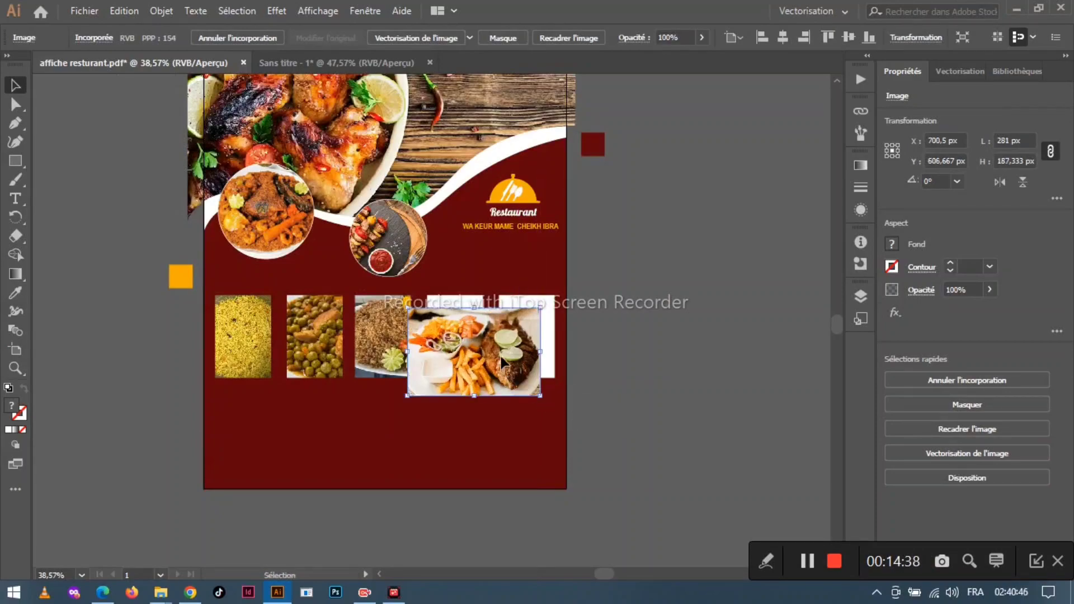
left_click(701, 38)
left_click_drag(701, 57, 664, 58)
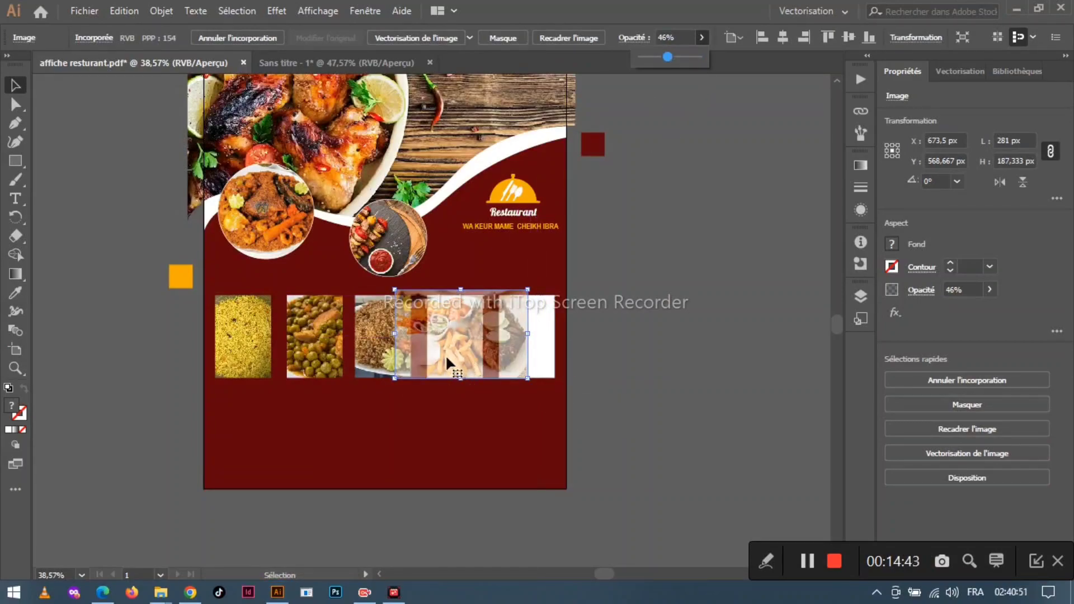
left_click_drag(446, 358, 478, 361)
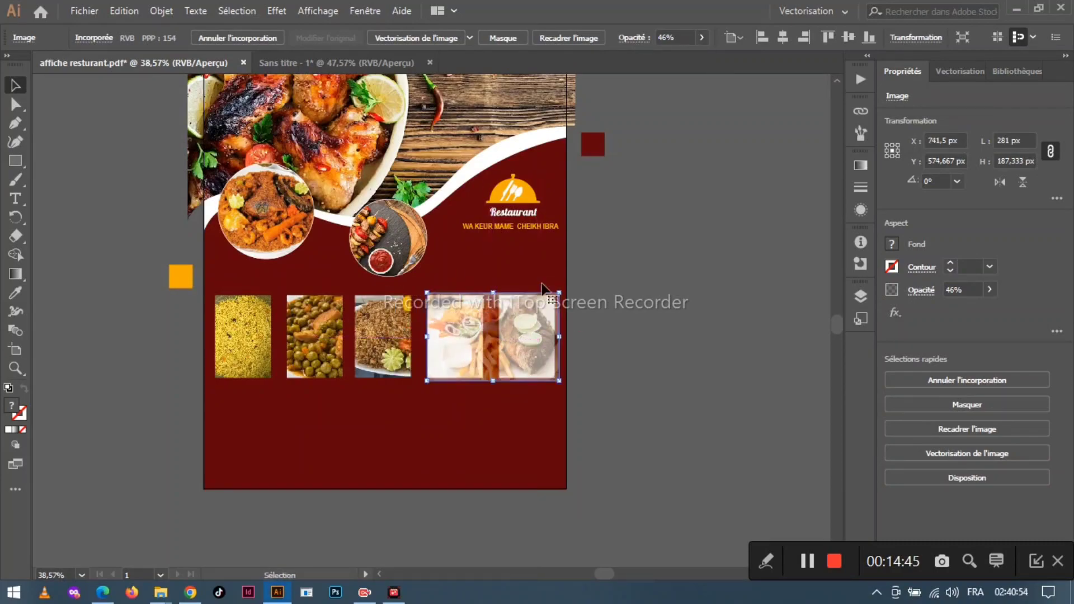
left_click(703, 37)
left_click_drag(672, 57, 702, 57)
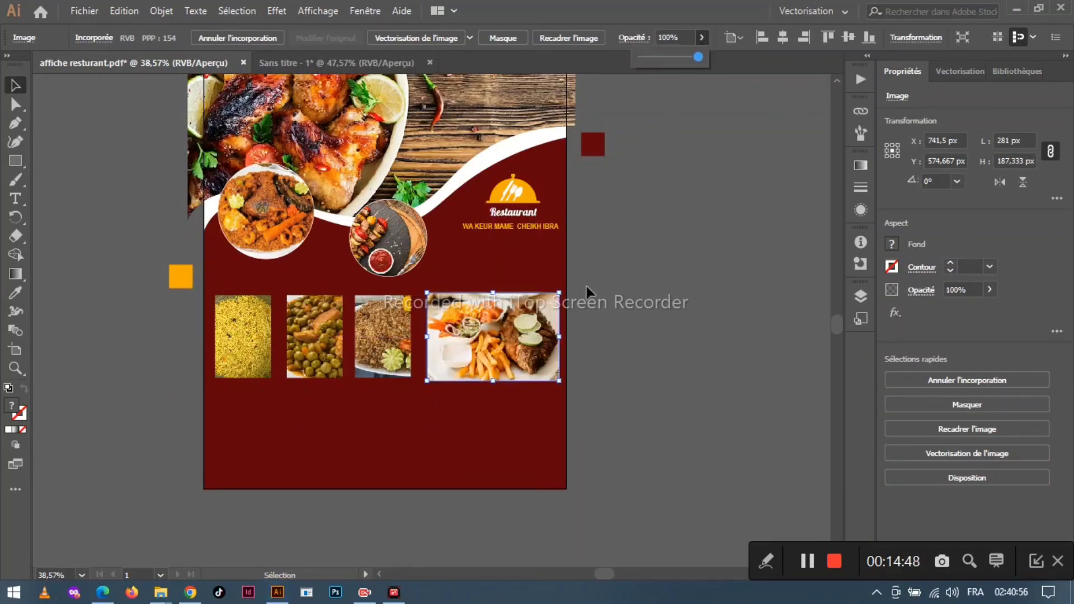
Step: Send the fish photo to the back and select it together with the last slot
right_click(564, 309)
mouse_move(665, 442)
left_click(772, 493)
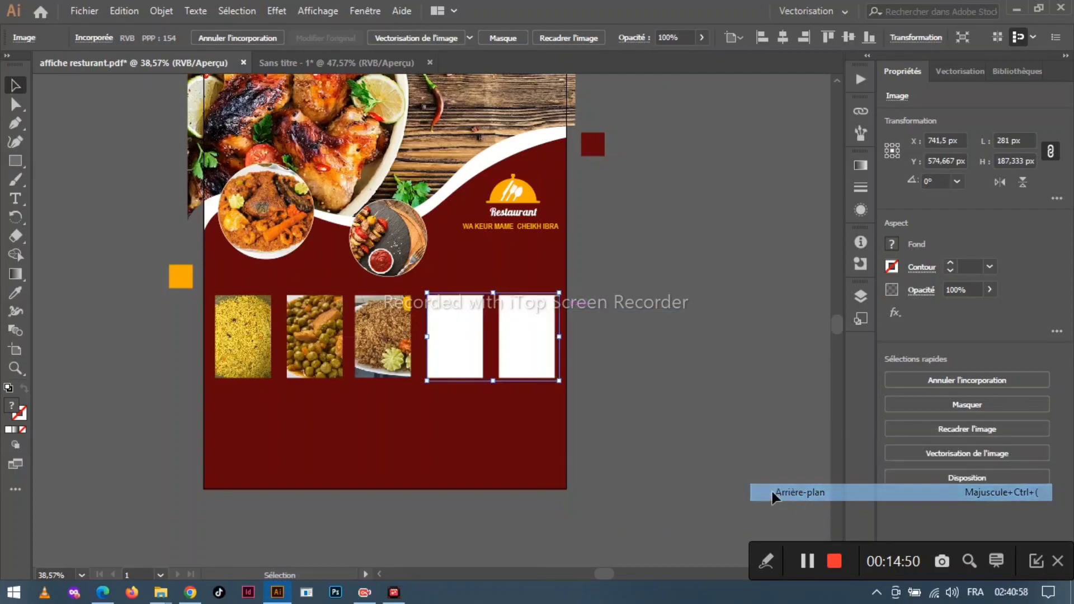
left_click(622, 370)
right_click(532, 368)
left_click(639, 398)
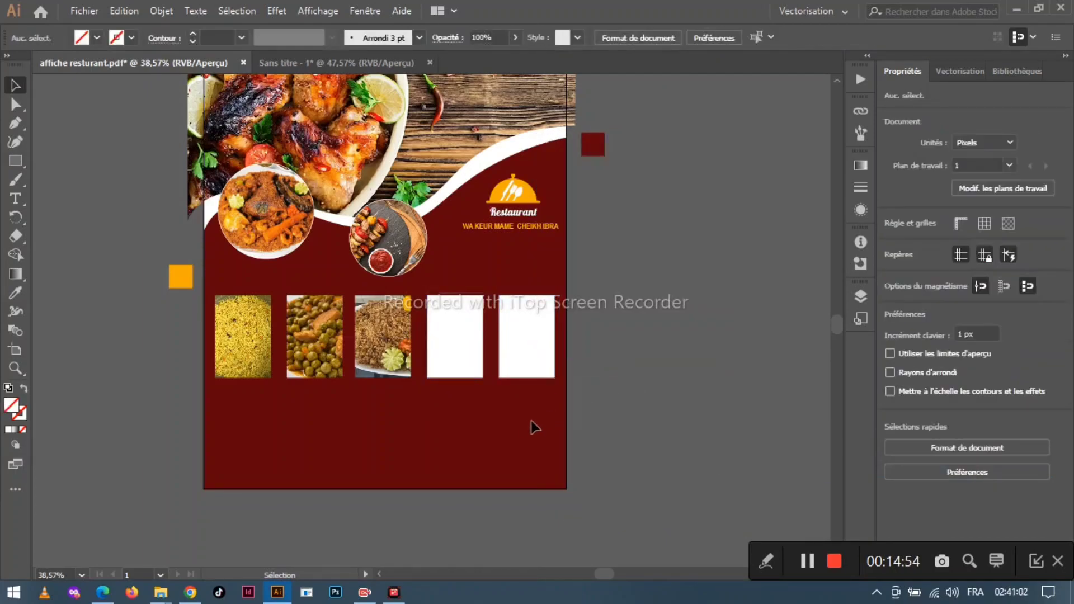
left_click_drag(523, 351, 524, 352)
right_click(536, 369)
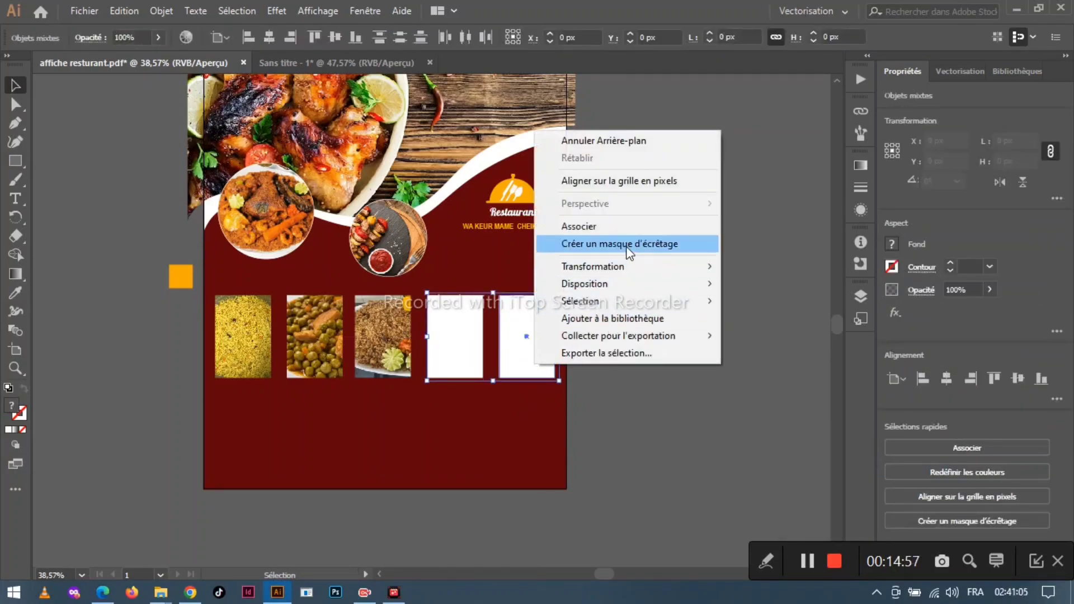
Step: Clip the fish-and-fries photo into the fifth slot
left_click(627, 246)
left_click(687, 354)
left_click(393, 66)
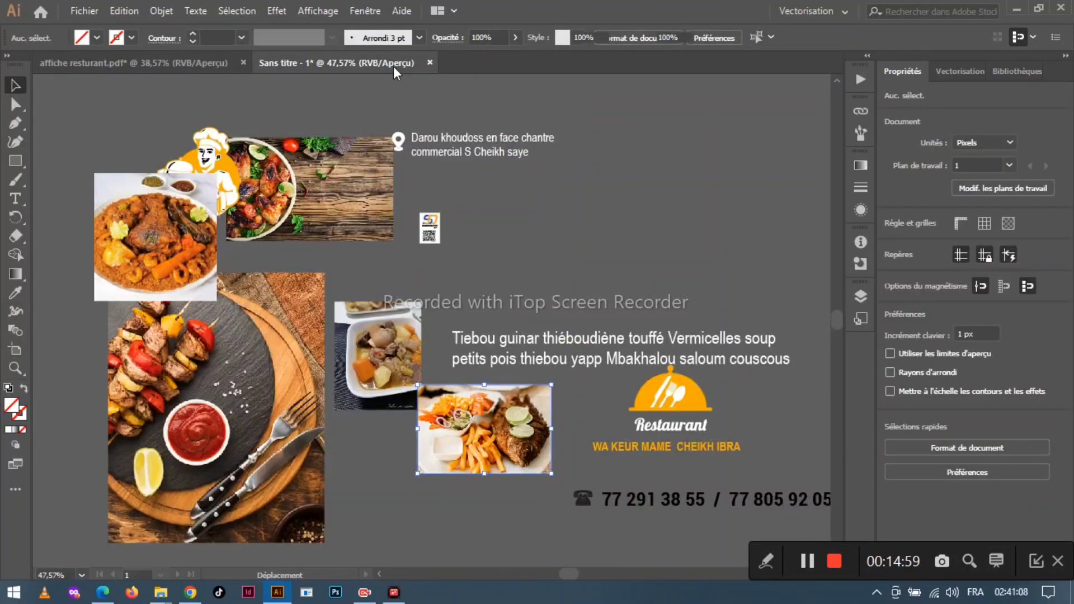
Step: Place the bowl stew photo behind the fourth slot and clip it inside
left_click_drag(391, 371, 226, 124)
left_click_drag(468, 349, 459, 353)
right_click(439, 386)
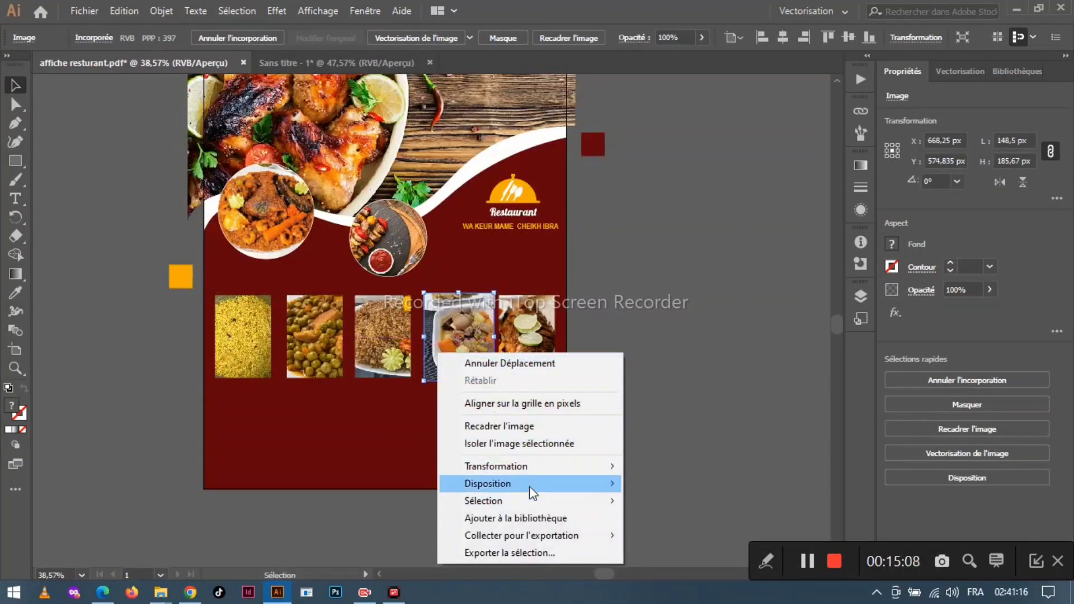
mouse_move(537, 483)
left_click(724, 543)
right_click(457, 353)
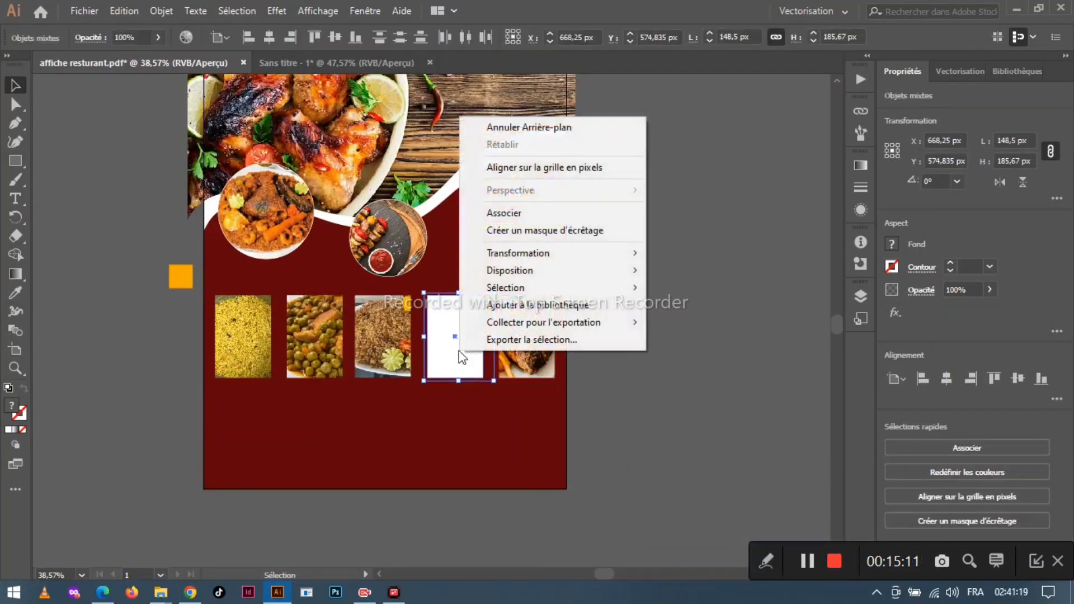
mouse_move(520, 250)
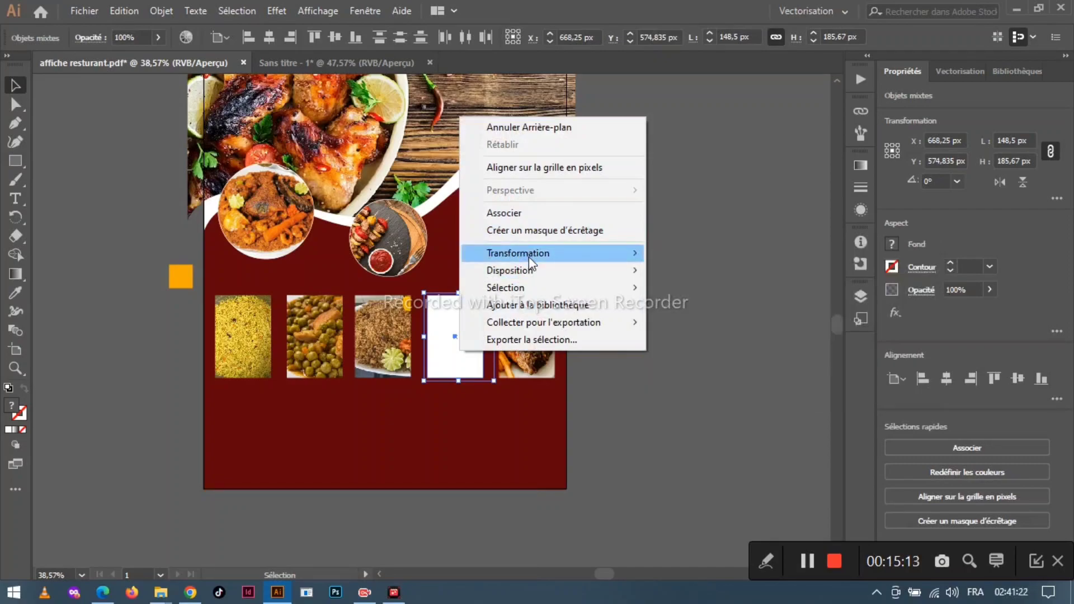
left_click(522, 231)
left_click(642, 278)
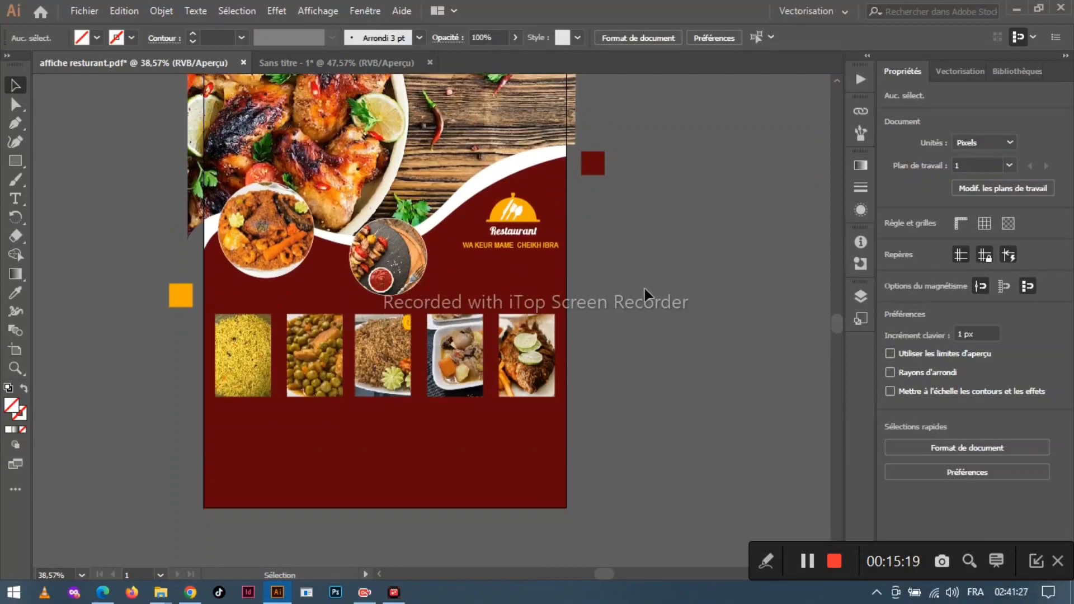
left_click(455, 349)
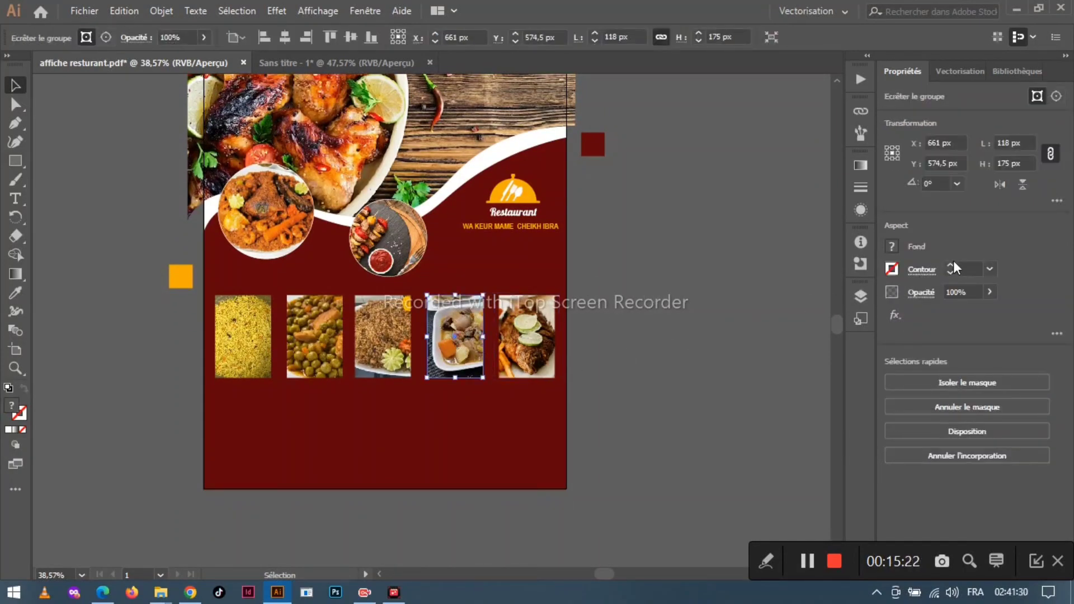
Step: Outline the bowl photo and eyedrop that outline onto the fish-and-fries photo
left_click(952, 264)
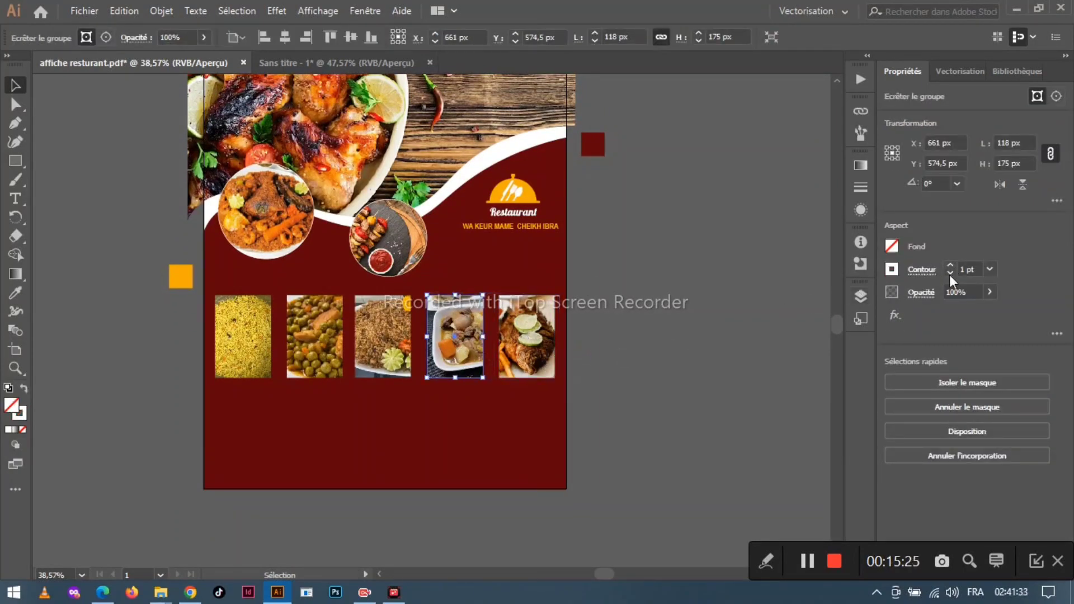
left_click(525, 341)
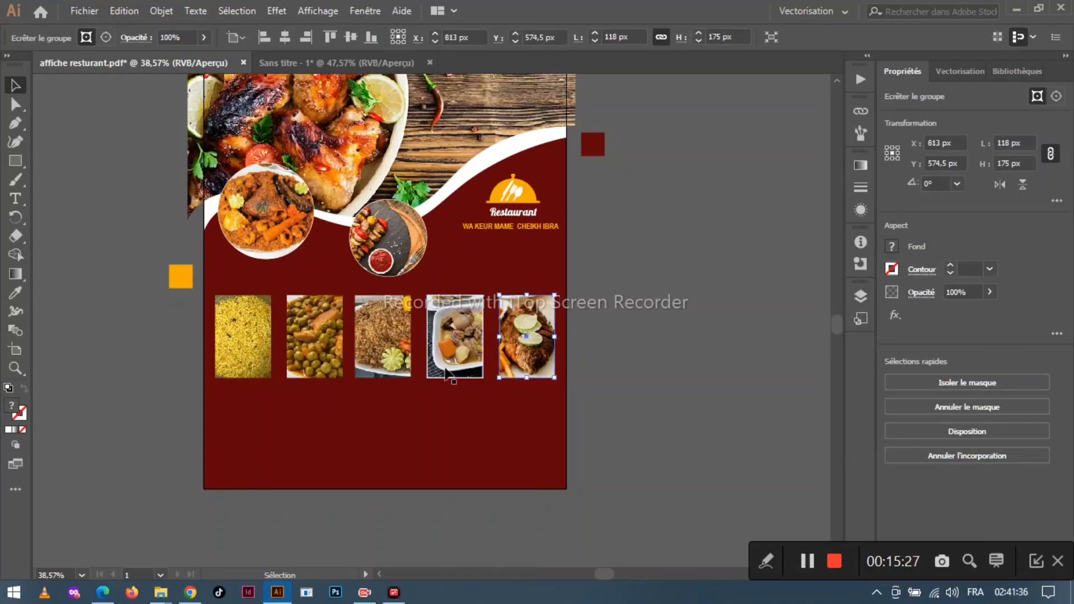
left_click(16, 292)
left_click(440, 377)
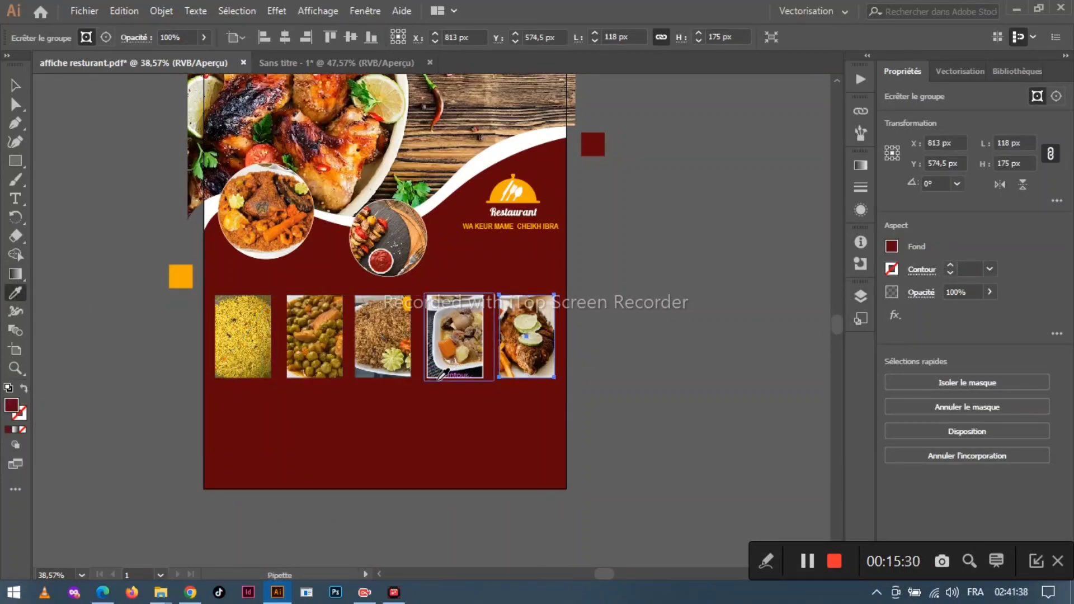
key("ctrl+z")
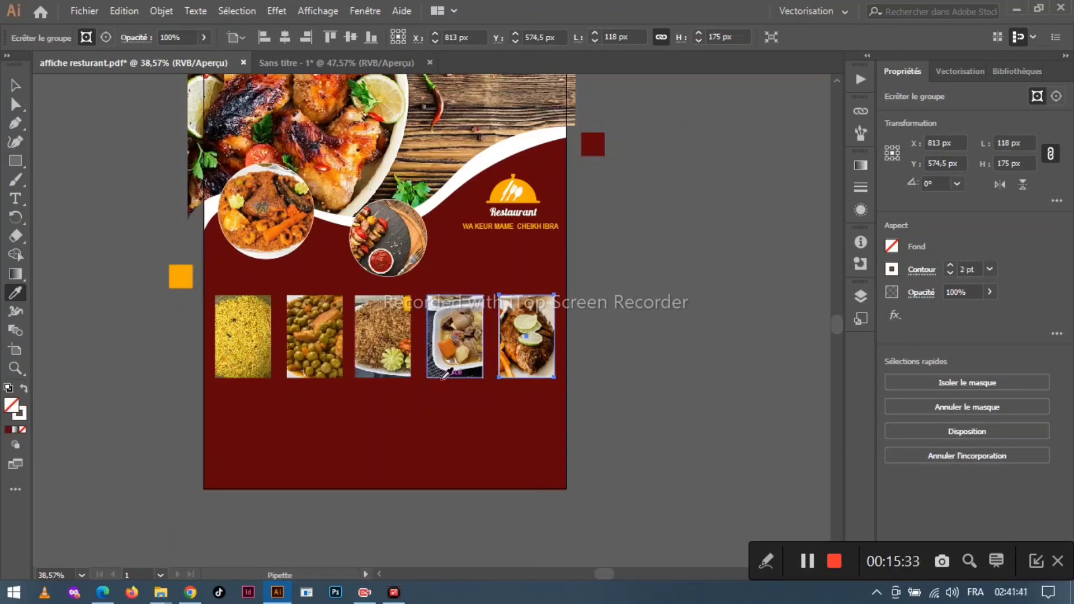
key("v")
Step: Copy the 2 pt outline onto the third food photo, the peas photo and the yellow rice photo
left_click(383, 336)
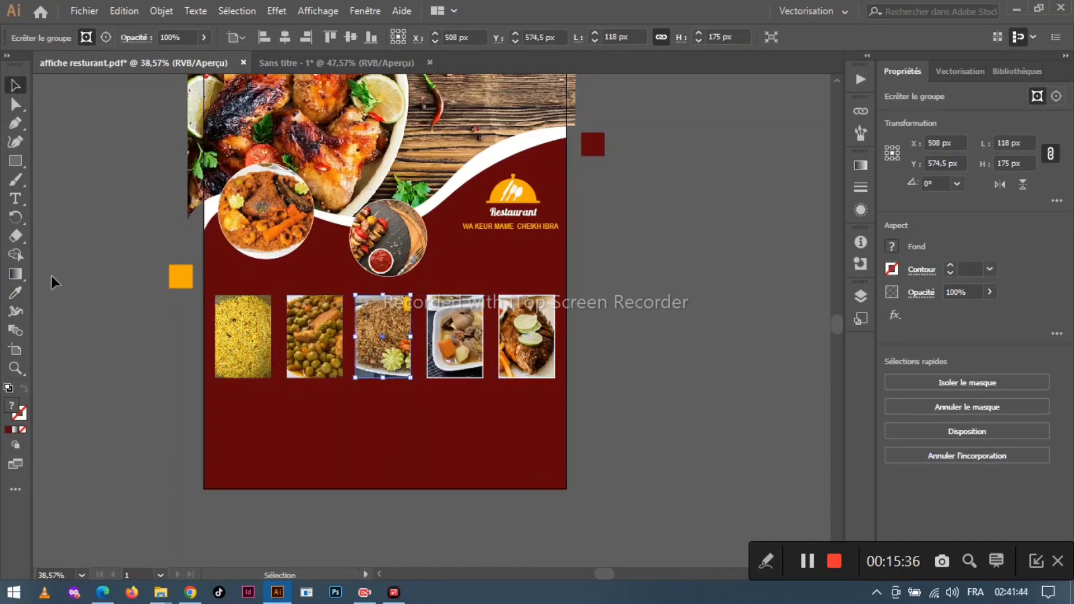
key("i")
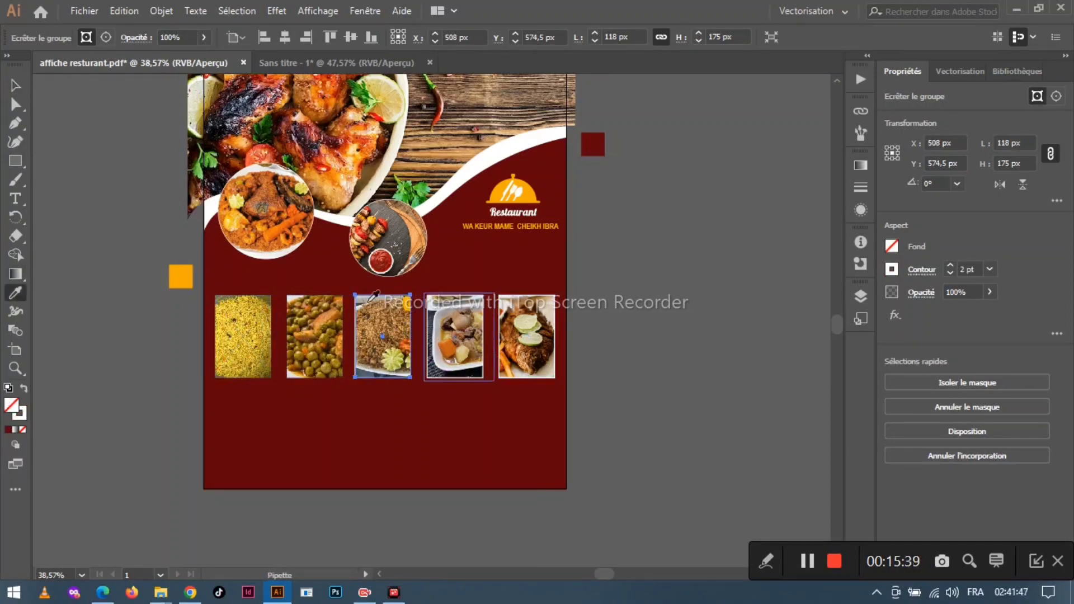
key("v")
left_click(307, 369)
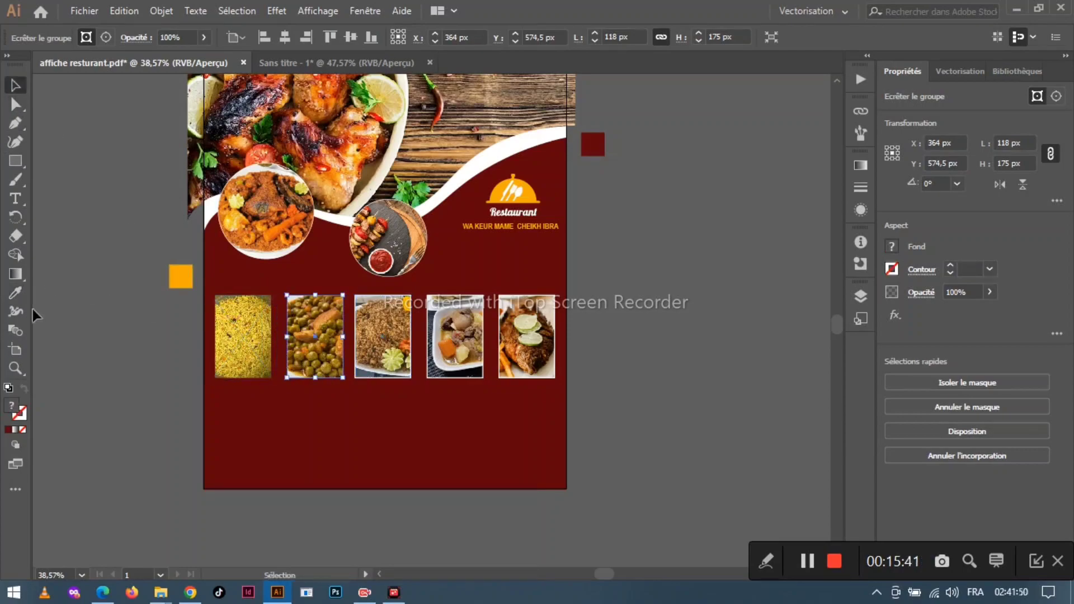
left_click(15, 292)
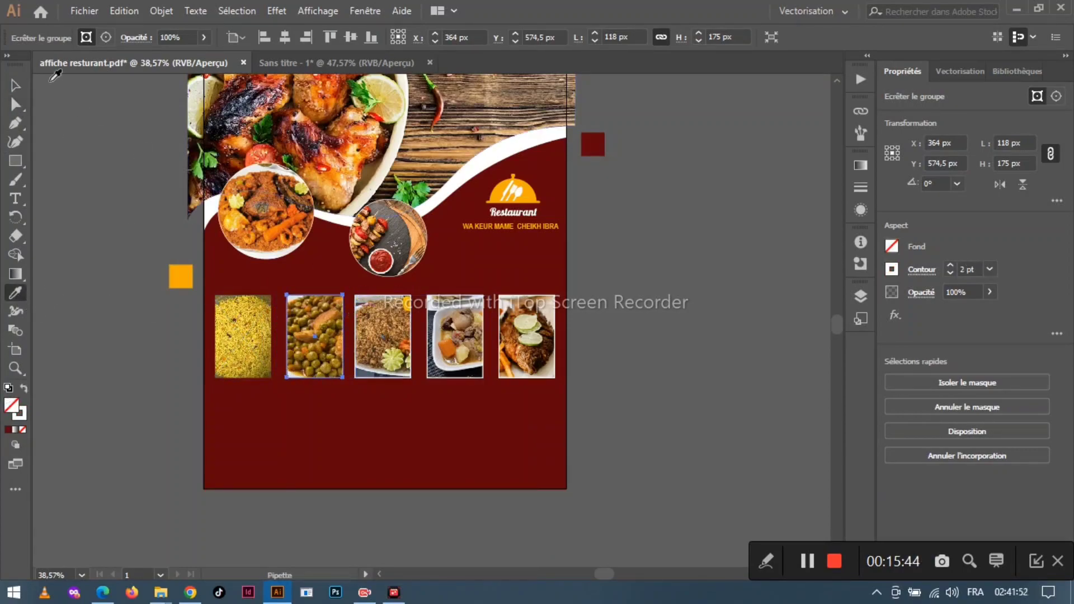
left_click(15, 85)
left_click(262, 342)
left_click(15, 292)
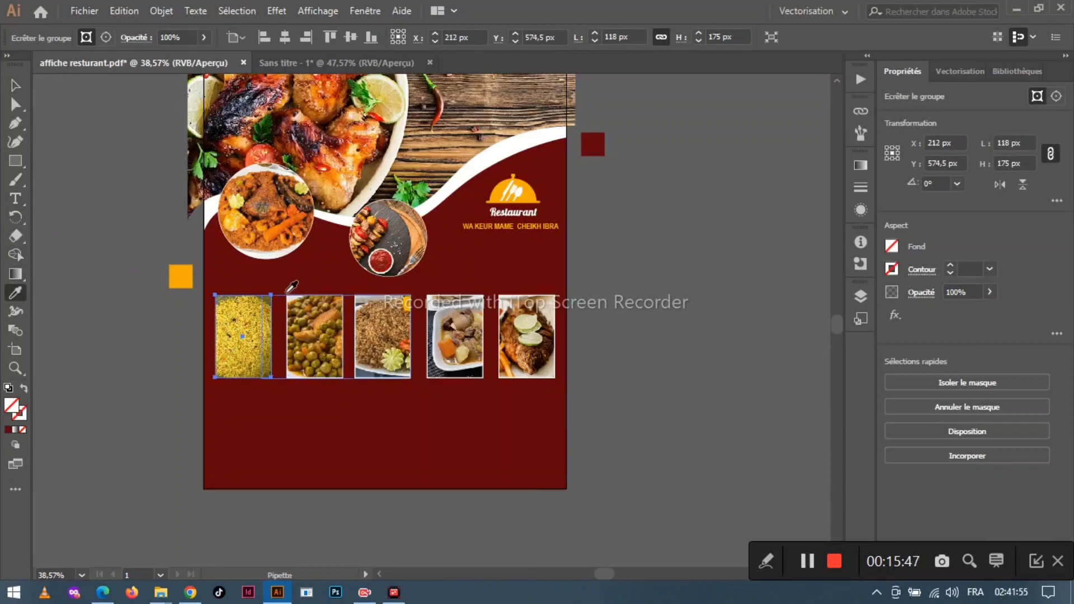
left_click(288, 304)
left_click(20, 87)
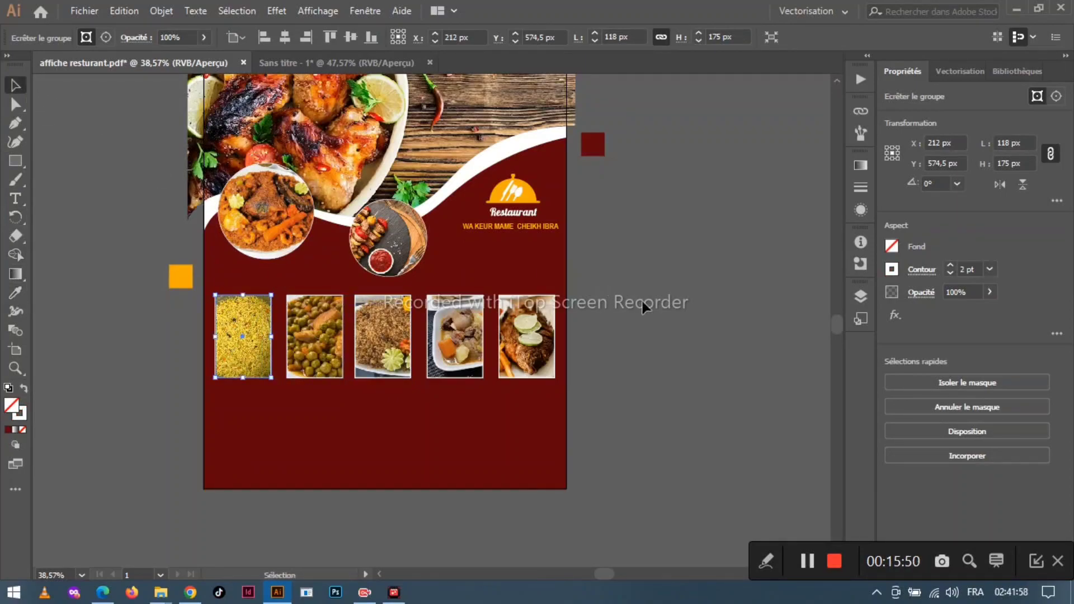
left_click(656, 317)
scroll(636, 307, "down", 1)
scroll(665, 249, "up", 2)
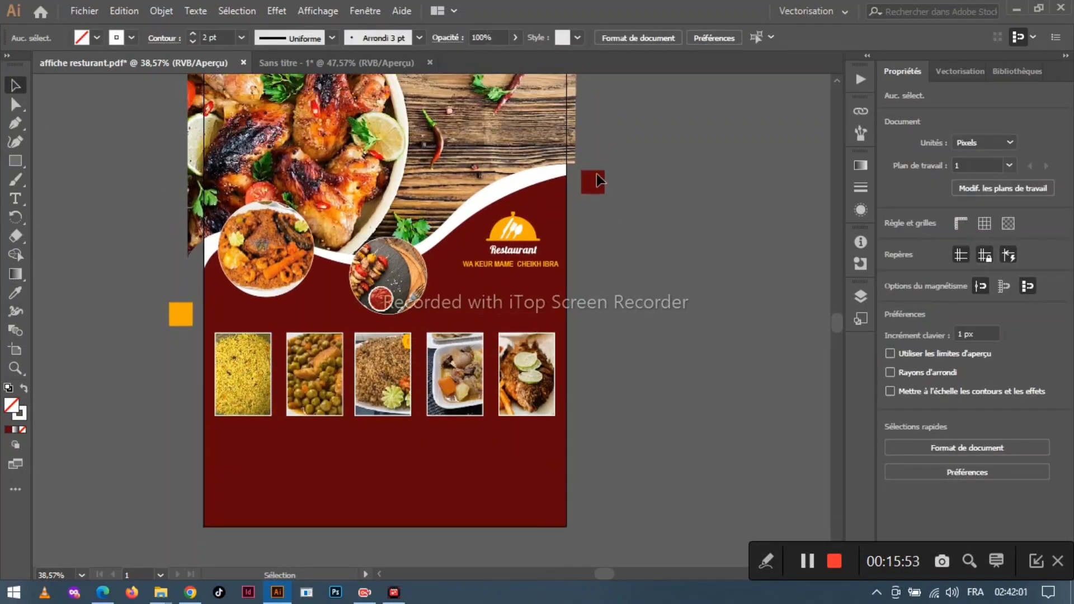
scroll(646, 186, "down", 1)
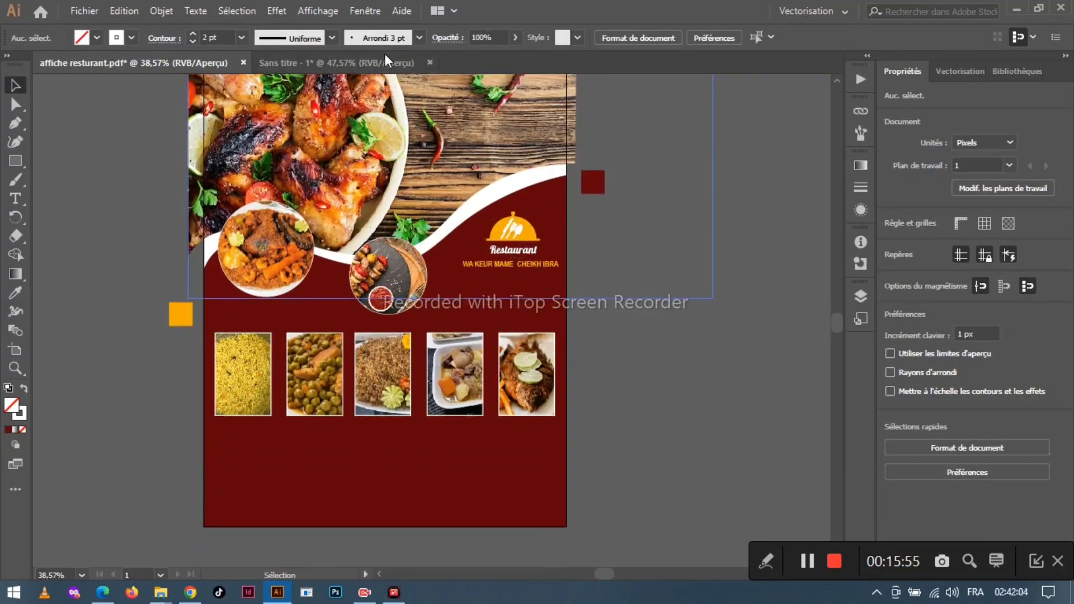
Step: Bring the dish-list text from the Sans titre document onto the poster
left_click(386, 62)
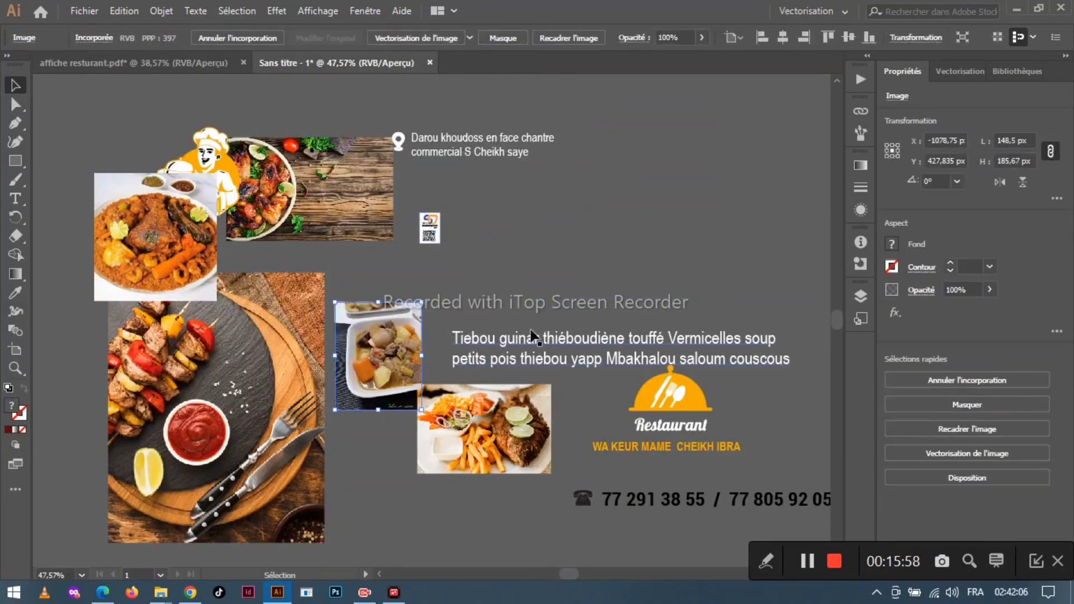
left_click_drag(536, 344, 250, 337)
left_click_drag(347, 451, 351, 457)
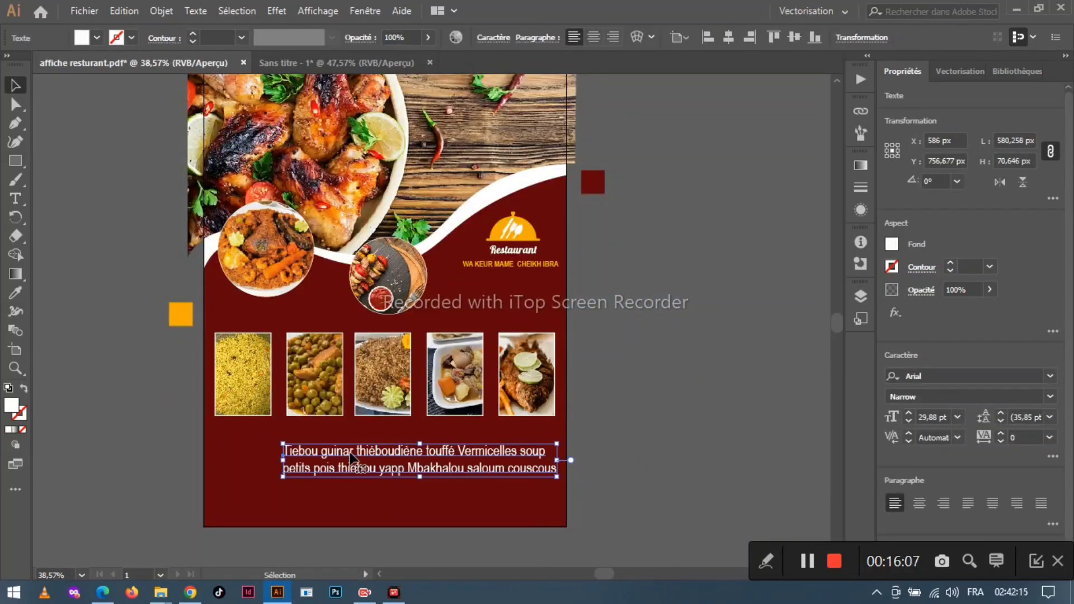
left_click_drag(436, 475, 387, 464)
left_click(396, 469)
Step: Centre the dish list just under the photo row and start a Pen line beneath it
left_click_drag(321, 479, 323, 456)
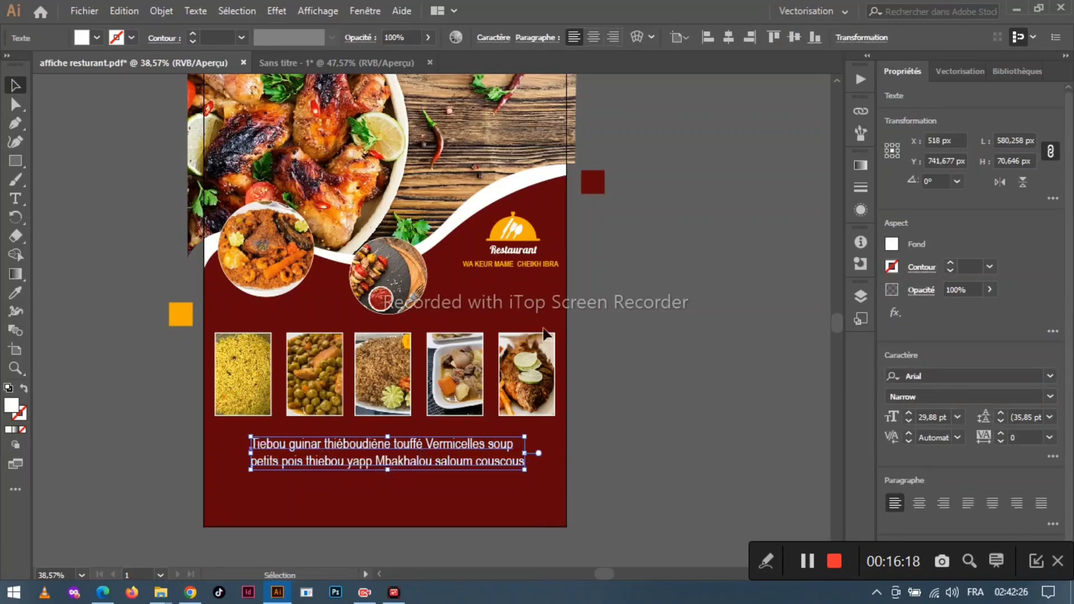
left_click(736, 112)
scroll(559, 335, "down", 2)
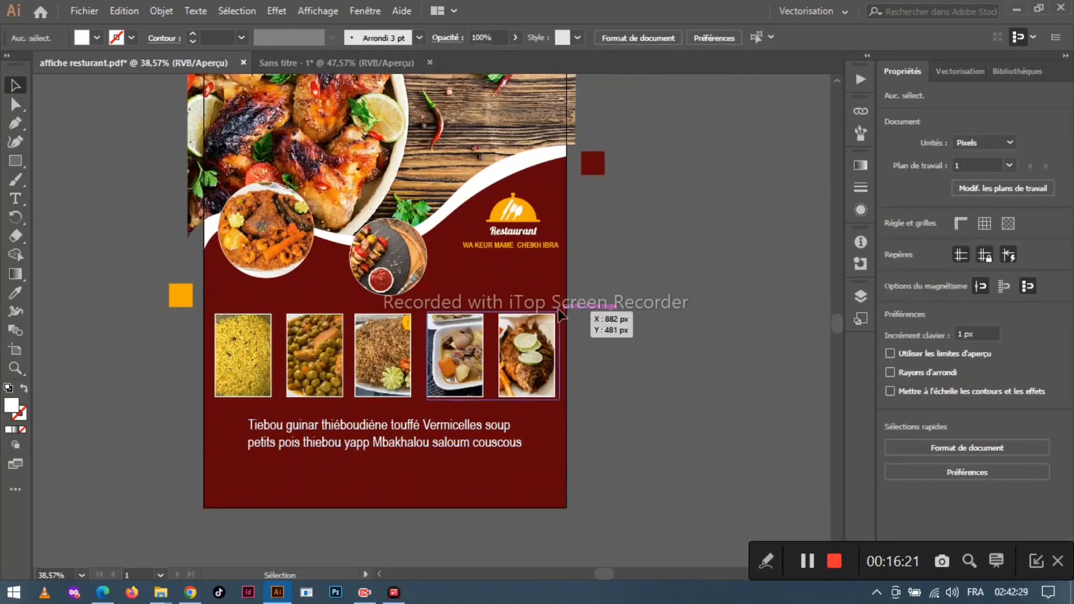
left_click_drag(400, 398, 397, 389)
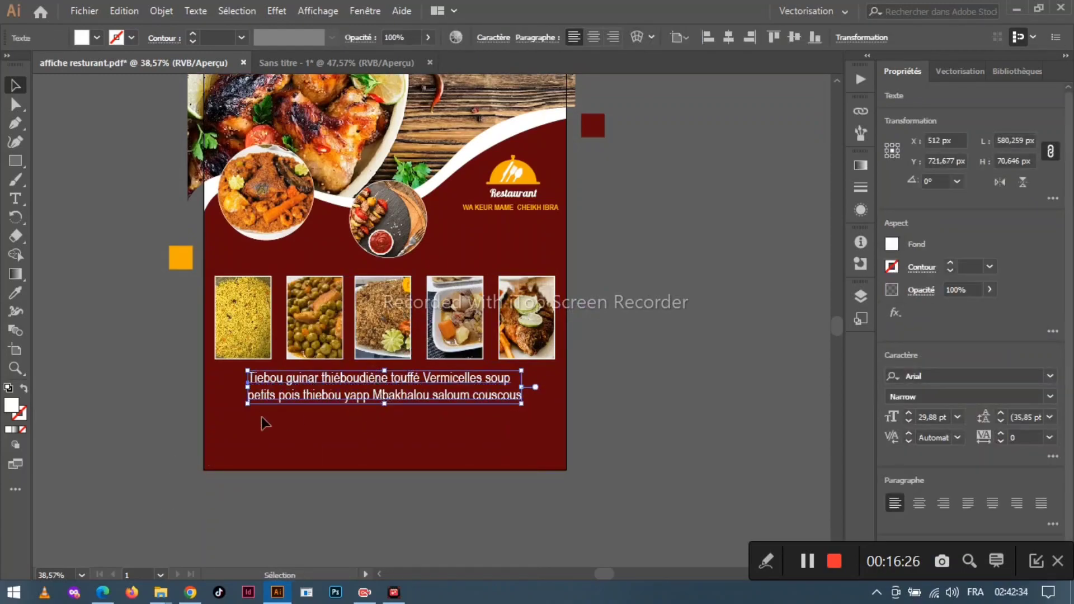
left_click(107, 395)
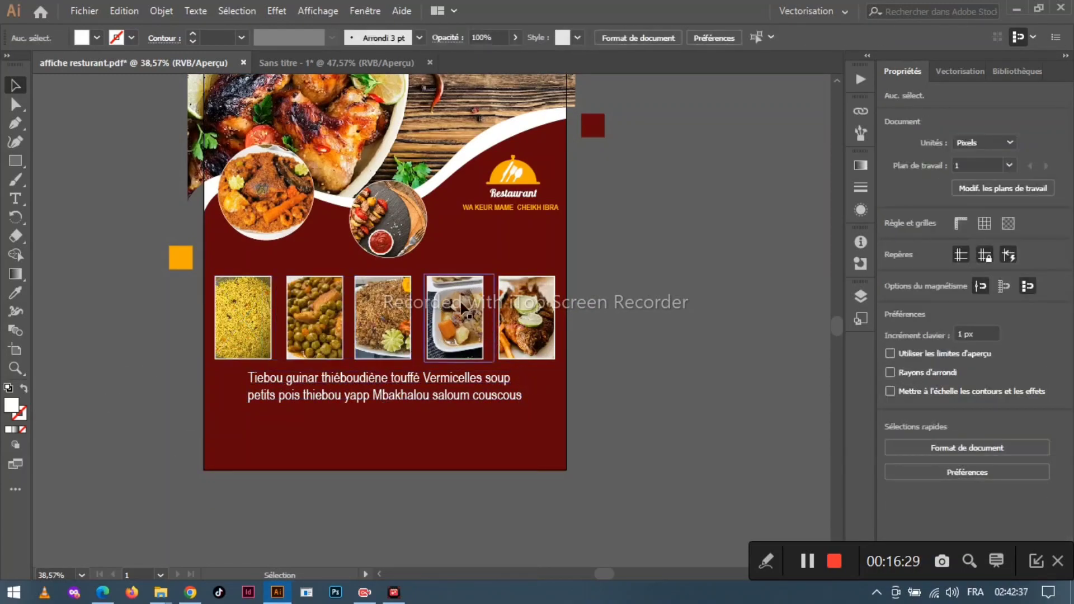
left_click_drag(412, 406, 412, 409)
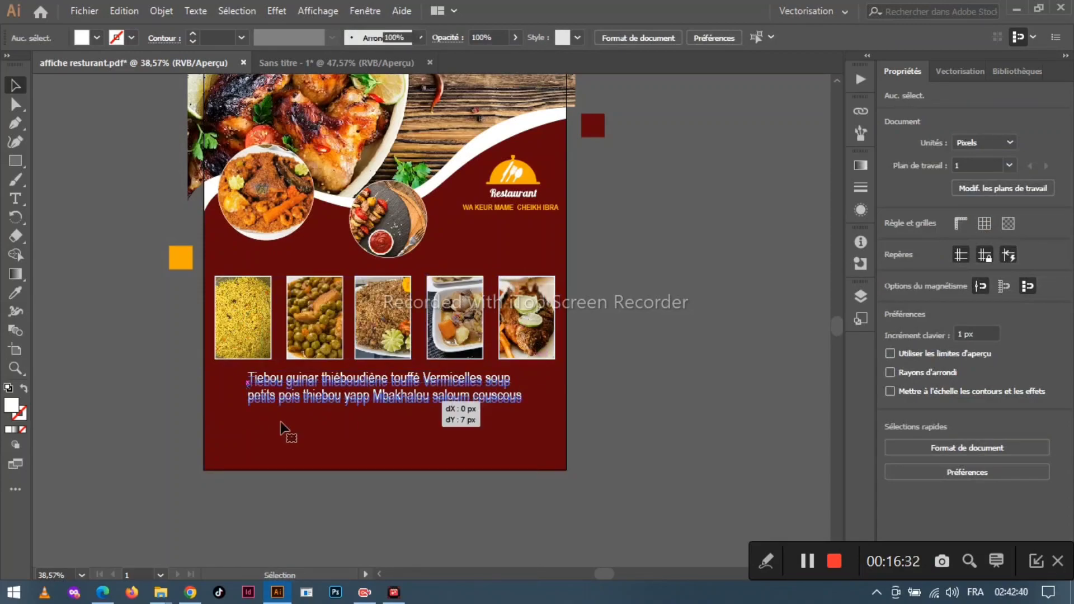
left_click(66, 206)
left_click(15, 123)
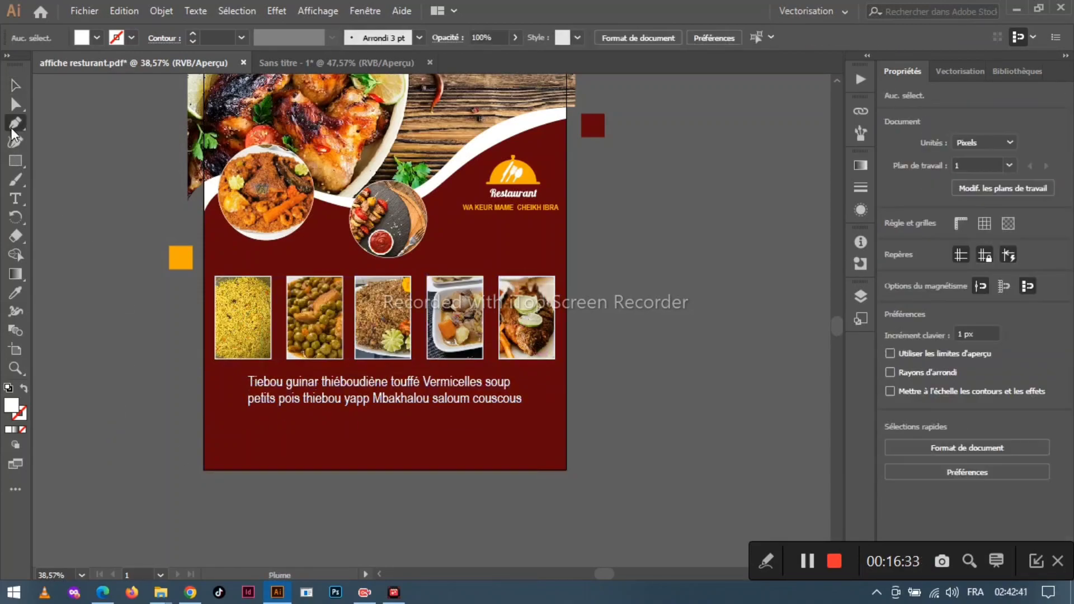
left_click(501, 422)
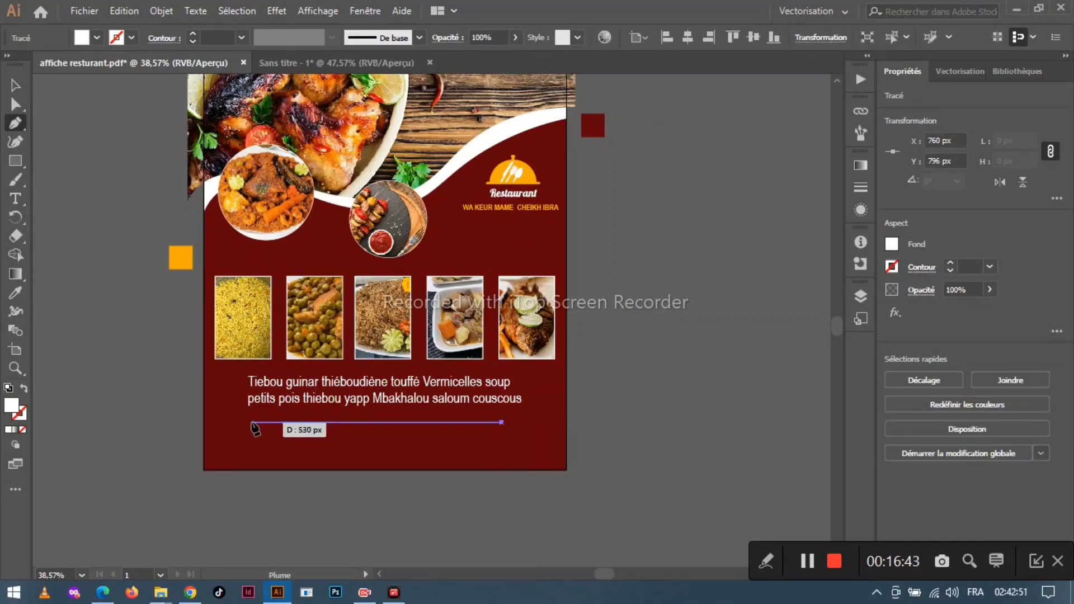
Step: Finish the horizontal line and swap it to a white stroke with no fill
left_click(253, 422)
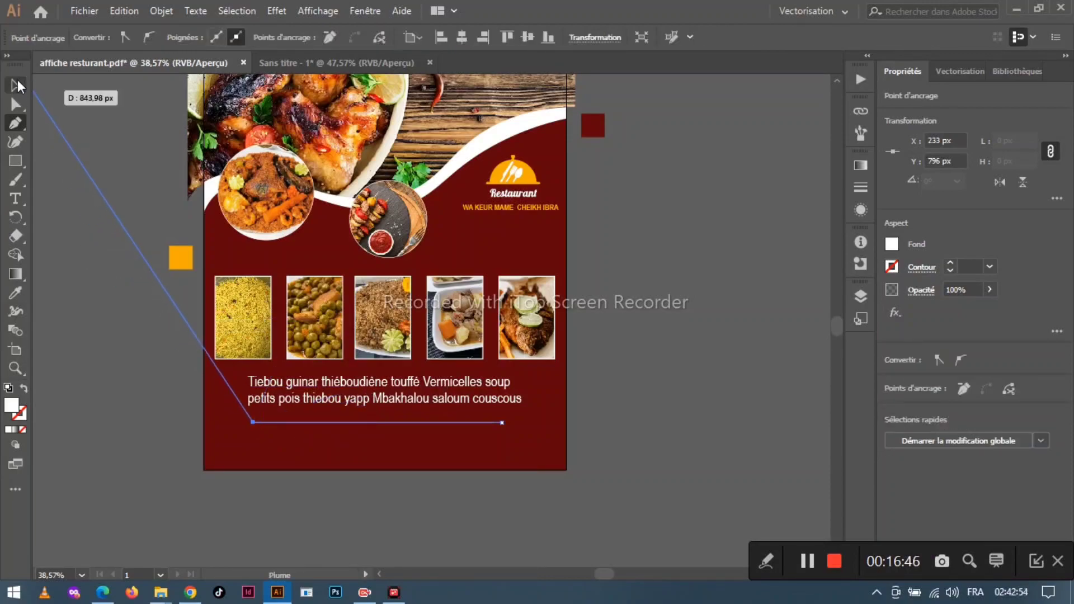
left_click(16, 85)
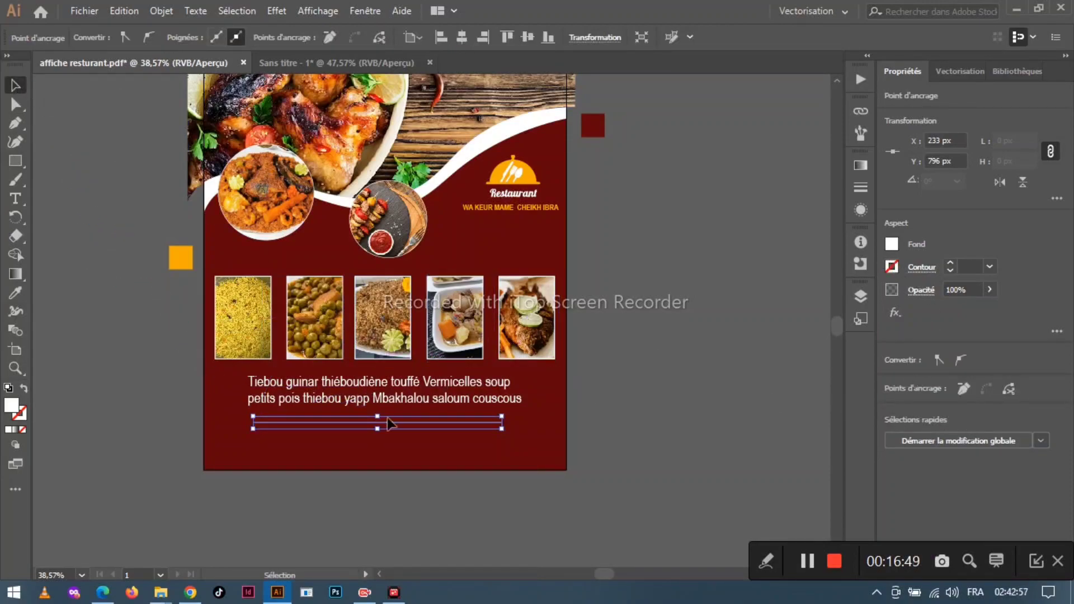
left_click(23, 390)
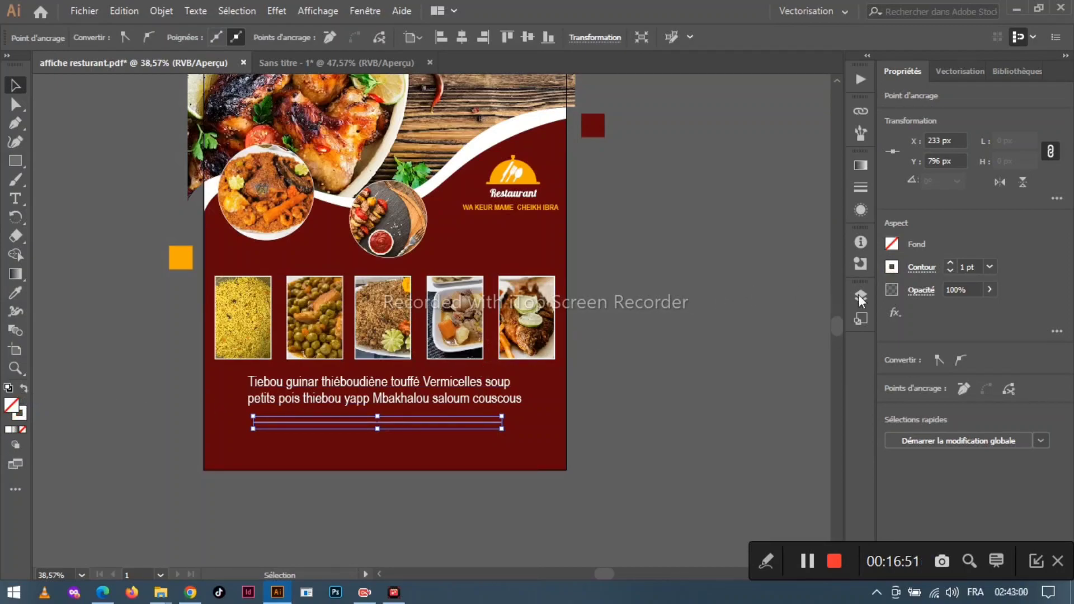
left_click(459, 38)
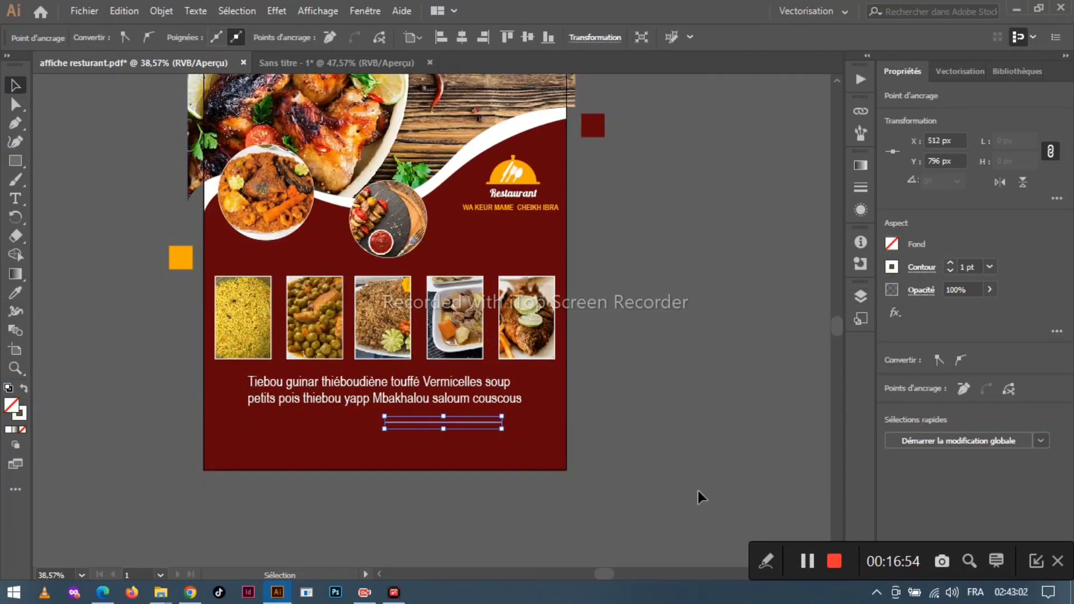
key("ctrl+z")
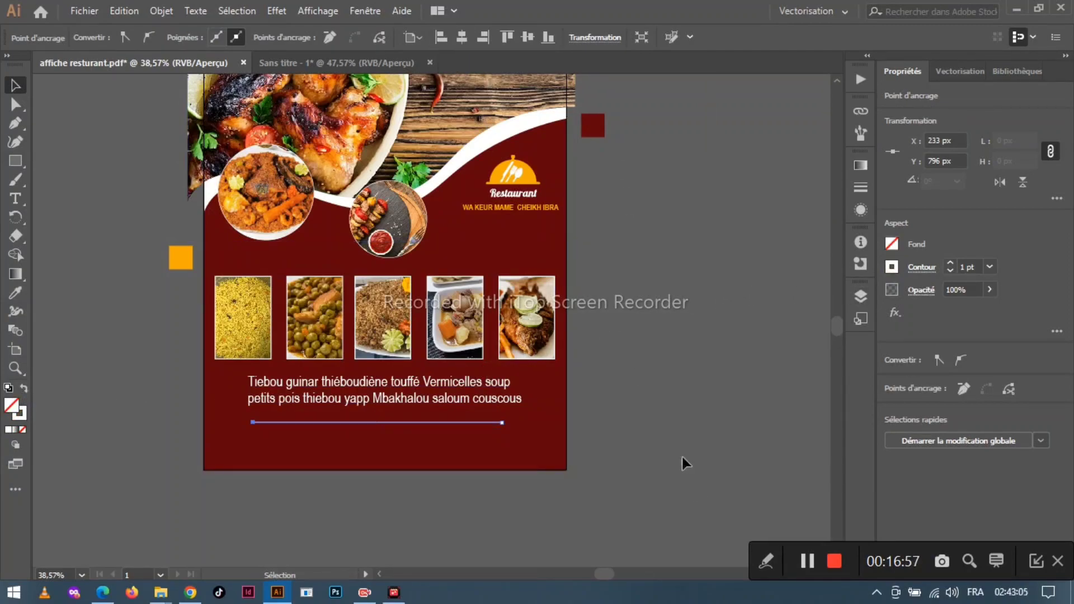
Step: Give the divider a 2 pt stroke and move it up under the dish names
left_click(629, 477)
left_click(448, 422)
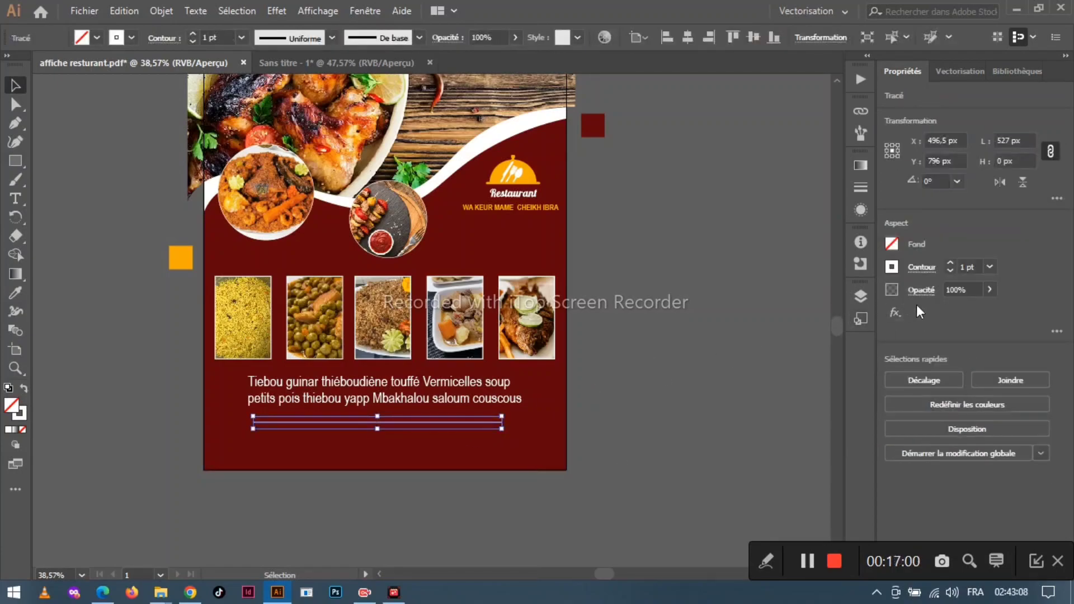
left_click(784, 317)
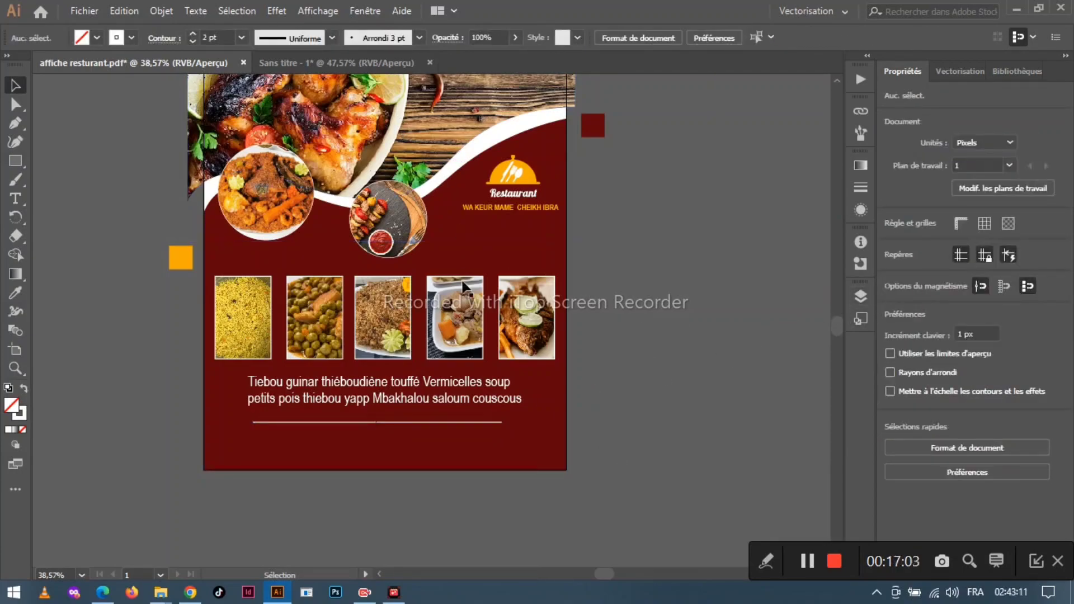
key("ctrl+z")
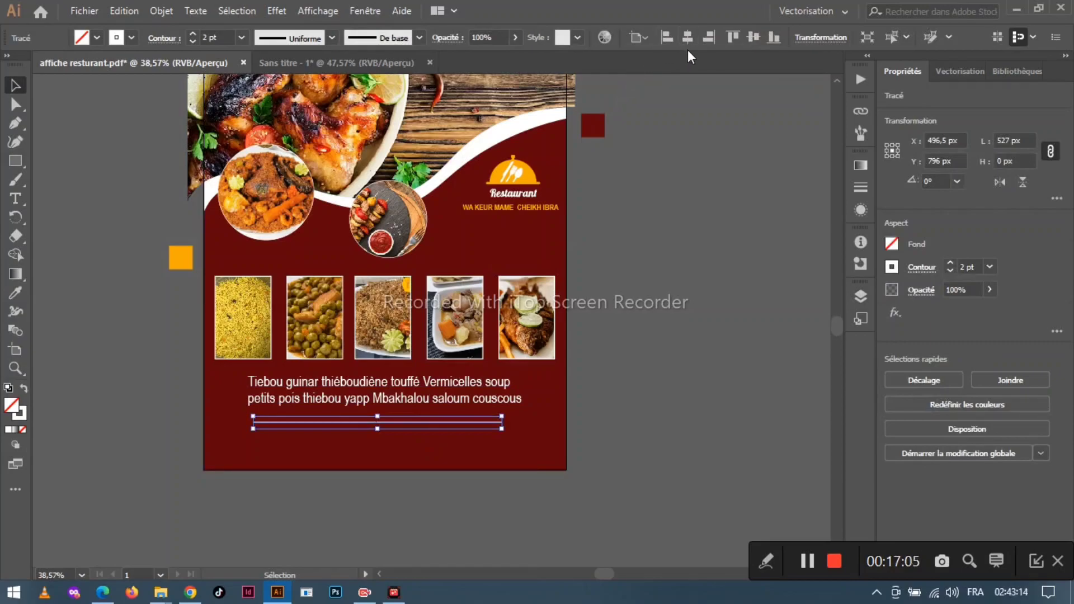
key("ctrl+z")
left_click(747, 267)
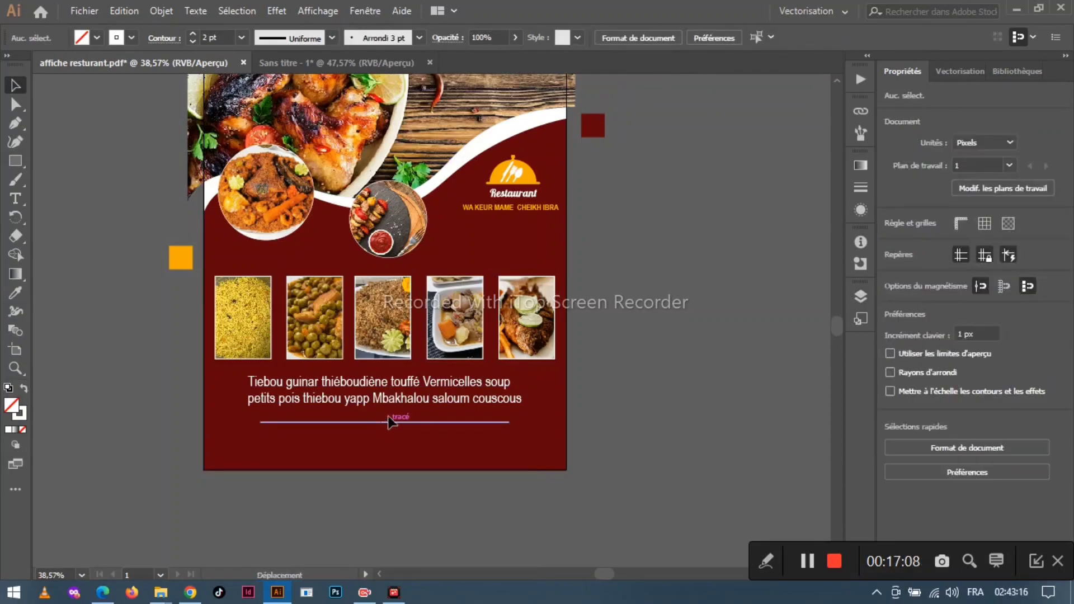
left_click_drag(392, 423, 392, 412)
Step: Bring the address text onto the poster beside the skewer circle, shifting the circle left
left_click(734, 318)
scroll(733, 318, "down", 3)
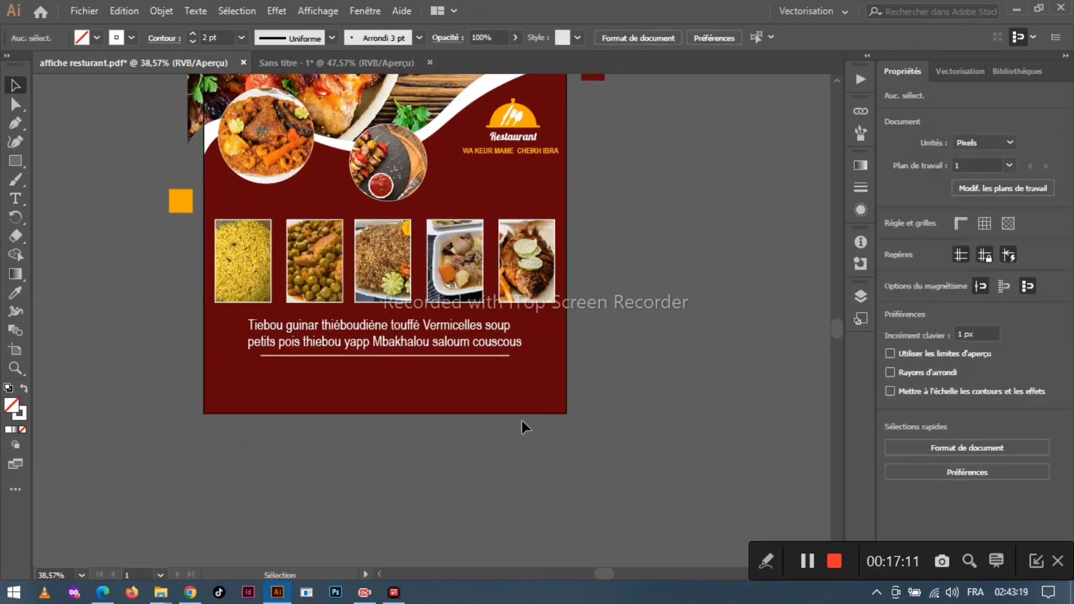
scroll(526, 428, "up", 4)
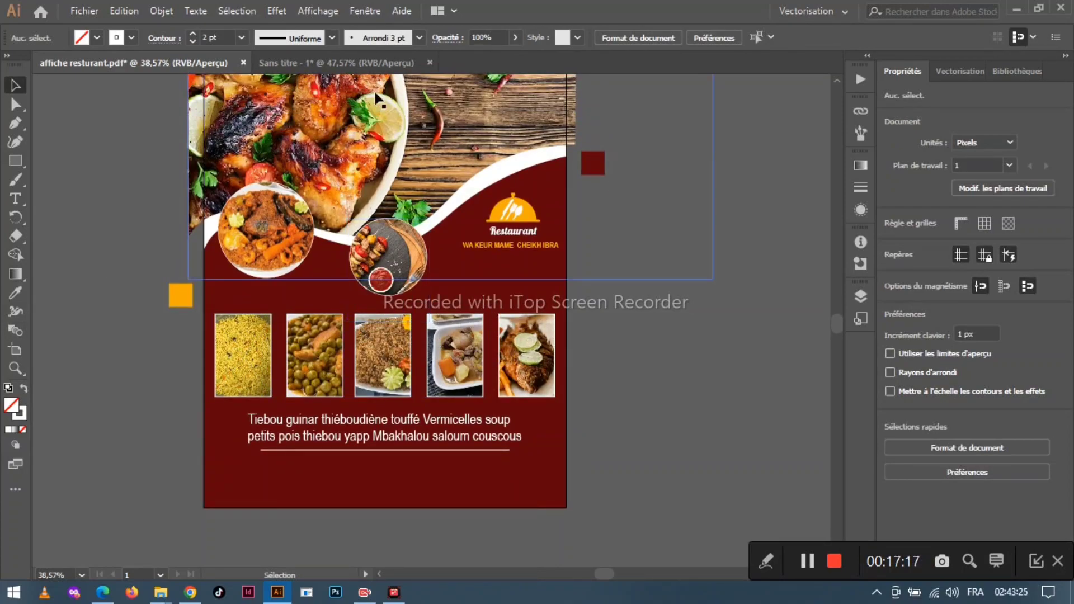
scroll(765, 276, "up", 3)
scroll(689, 239, "down", 2)
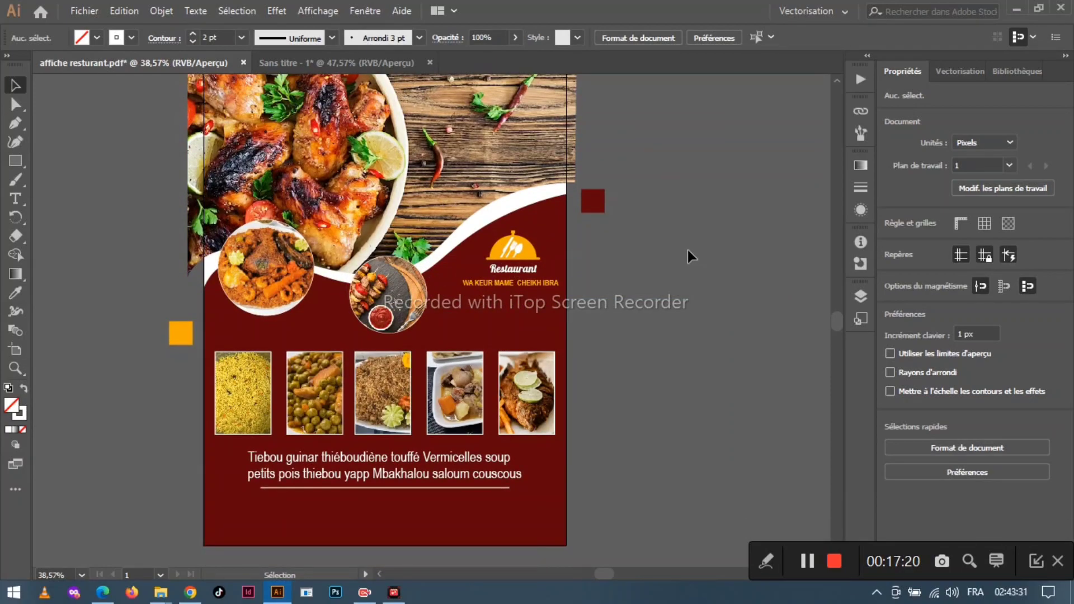
scroll(671, 255, "down", 1)
scroll(662, 261, "up", 3)
left_click(344, 66)
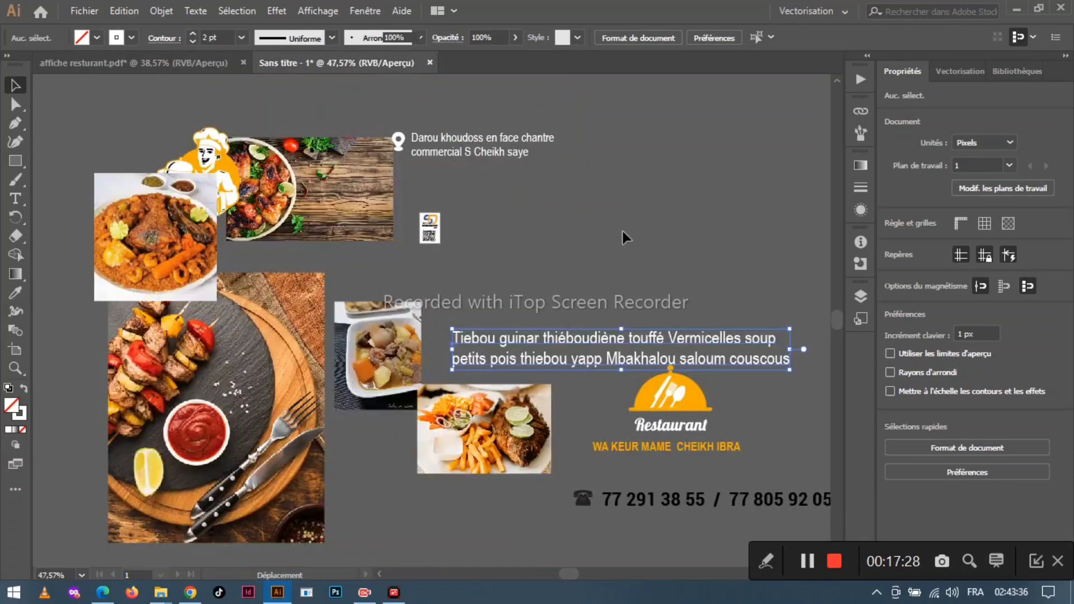
left_click_drag(447, 112, 362, 216)
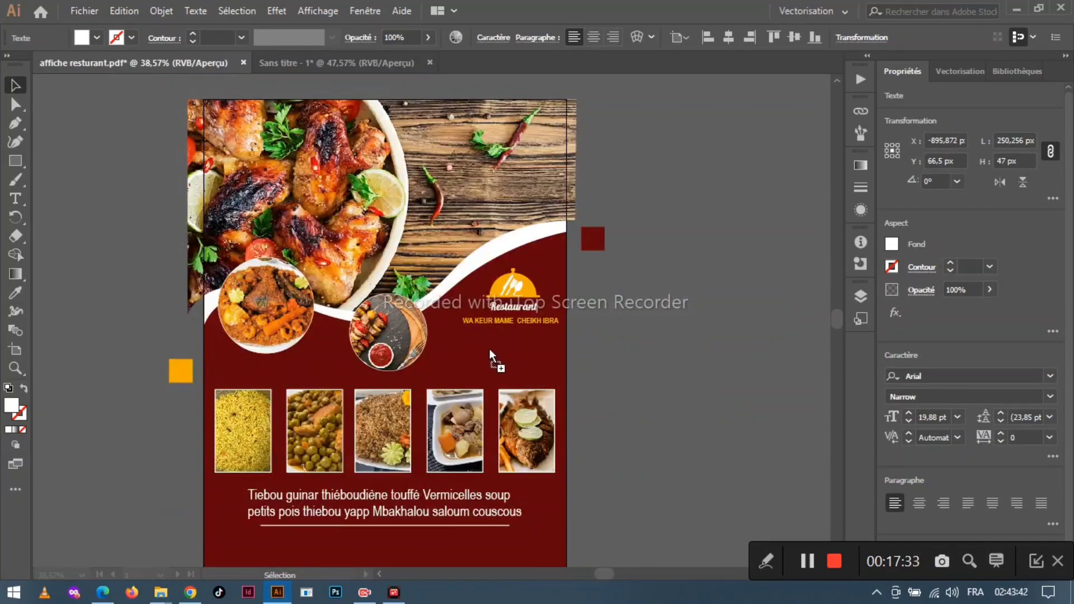
left_click_drag(489, 347, 471, 346)
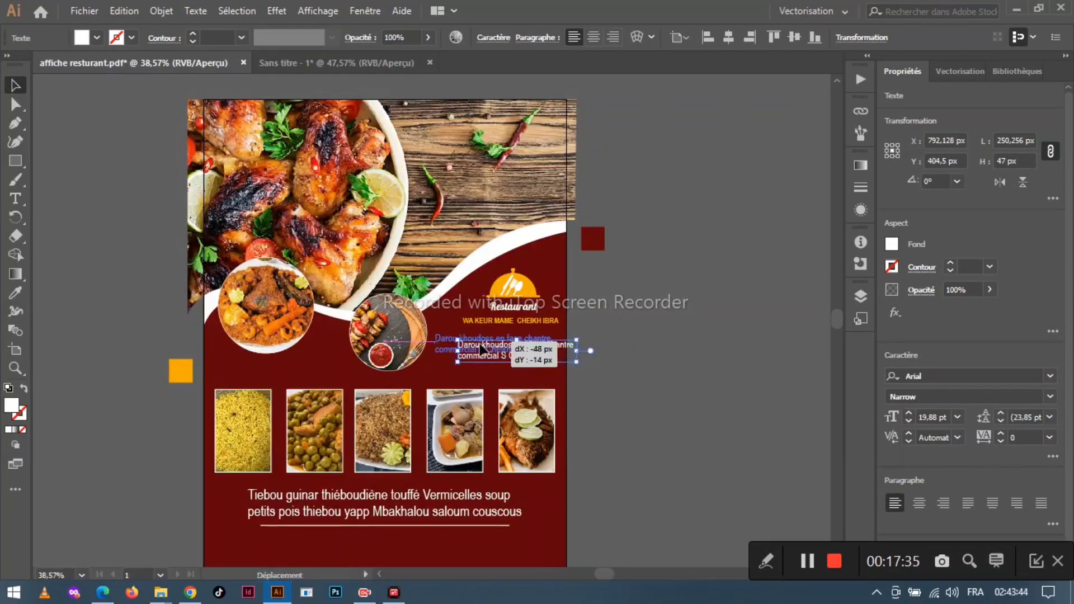
left_click(365, 349)
left_click_drag(364, 351, 271, 316)
left_click_drag(512, 351, 520, 359)
left_click(647, 338)
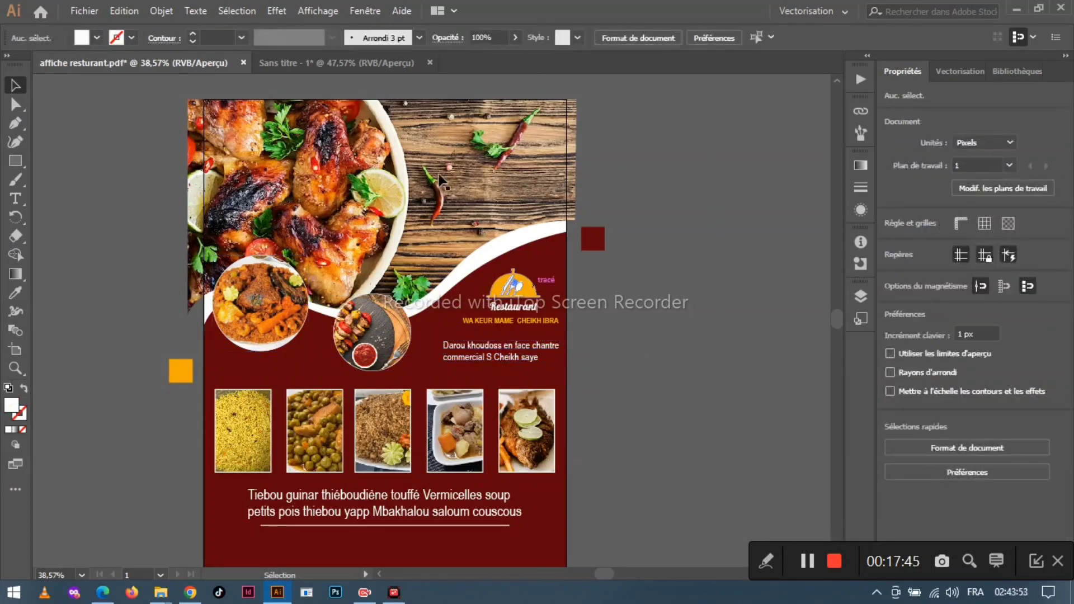
Step: Bring the location-pin icon over and place it beside the address line
left_click(352, 63)
left_click_drag(408, 109, 208, 68)
left_click_drag(419, 329, 434, 350)
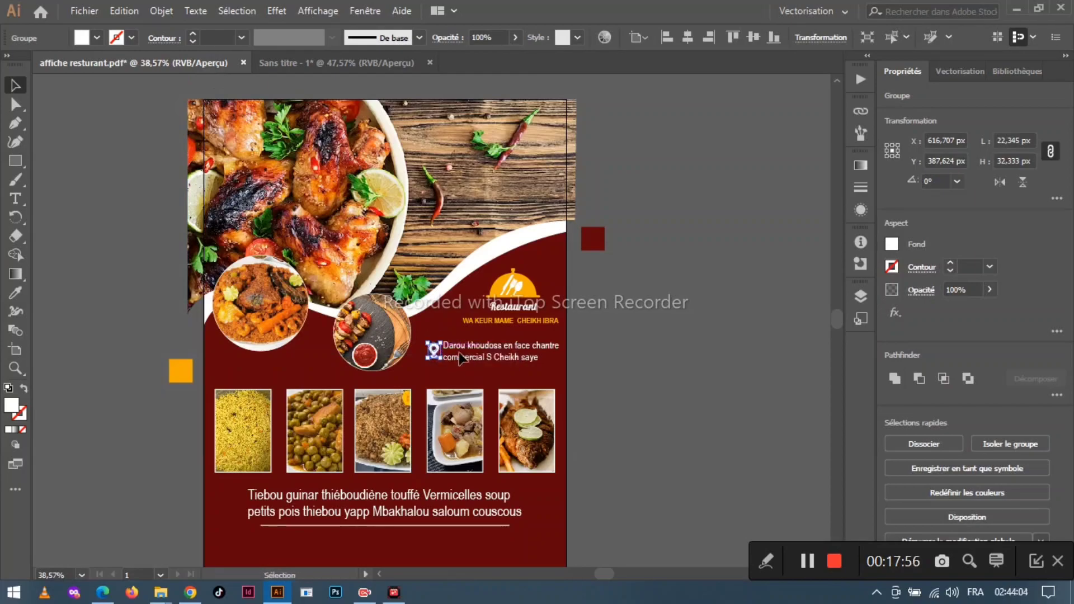
left_click(583, 380)
scroll(584, 353, "down", 5)
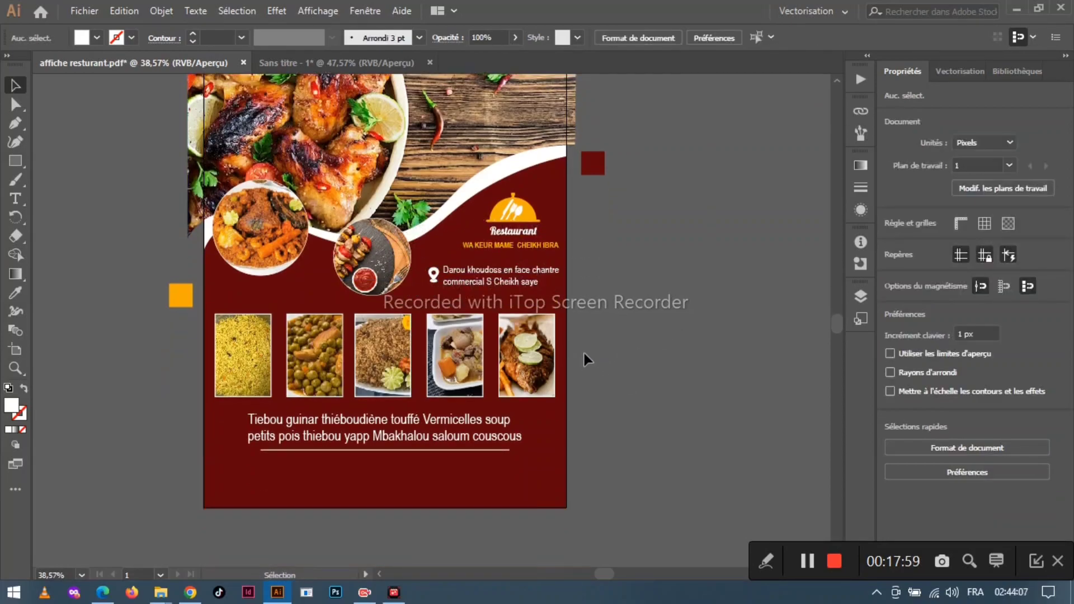
scroll(562, 371, "up", 5)
scroll(568, 343, "down", 4)
scroll(567, 344, "down", 3)
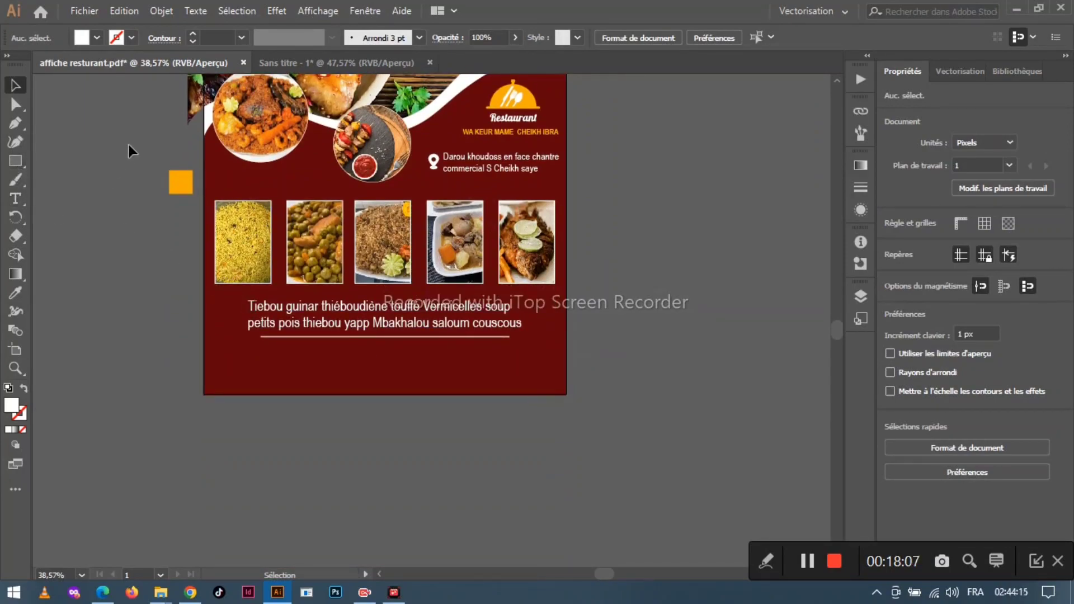
Step: Start a Pen path from the right edge with curved wave anchors across the lower artboard
left_click(15, 122)
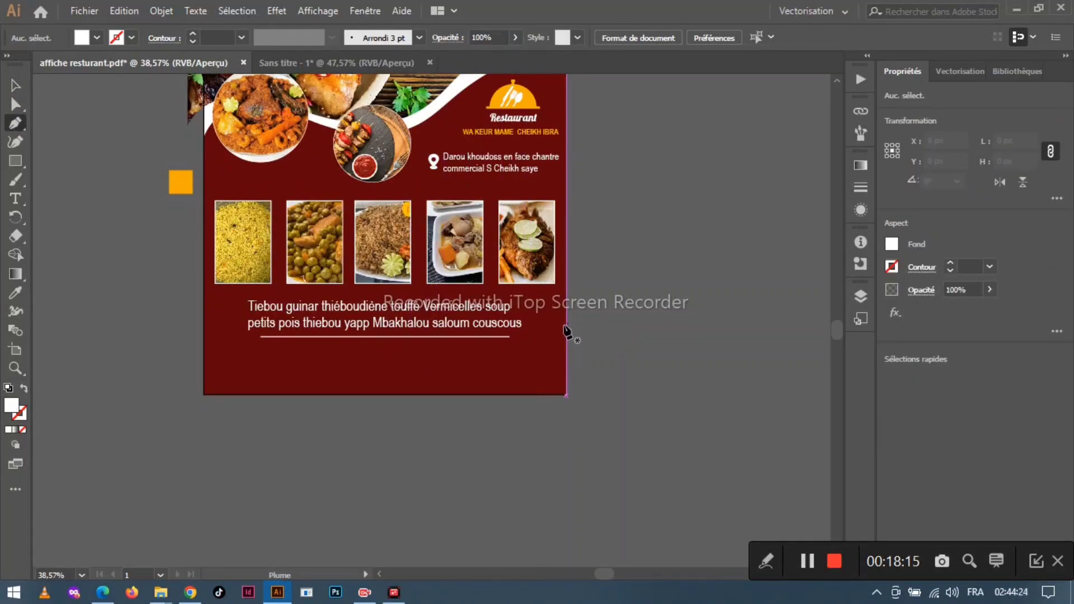
left_click(566, 321)
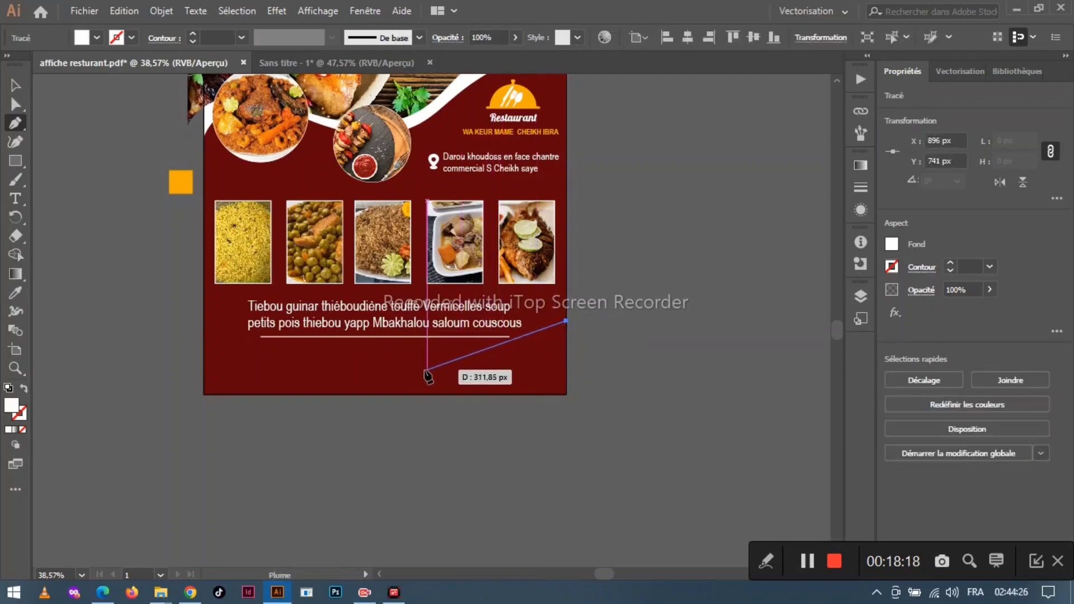
left_click_drag(407, 358, 301, 336)
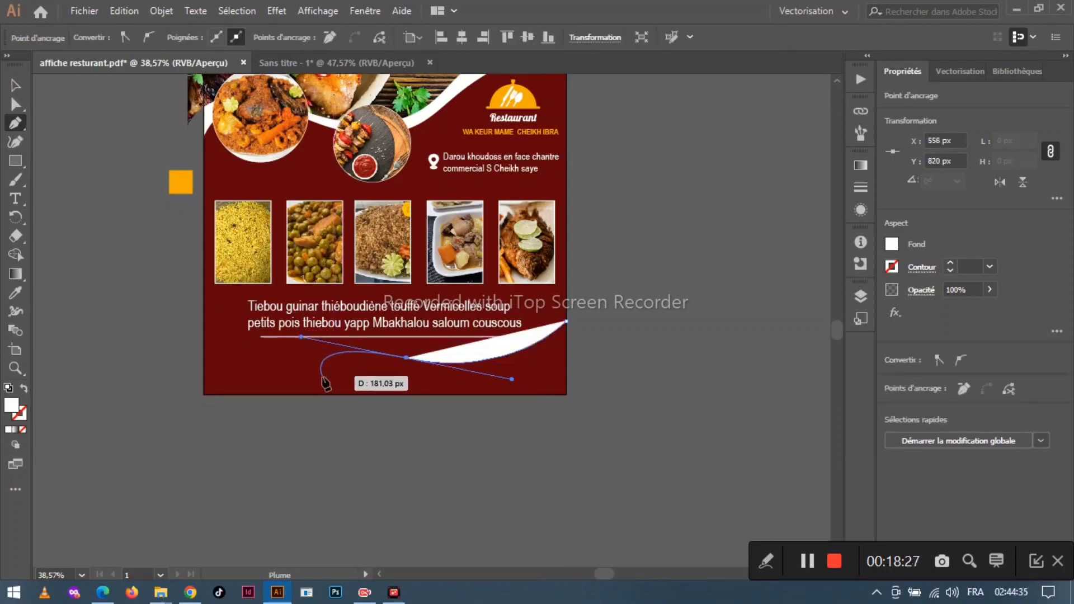
left_click(277, 367)
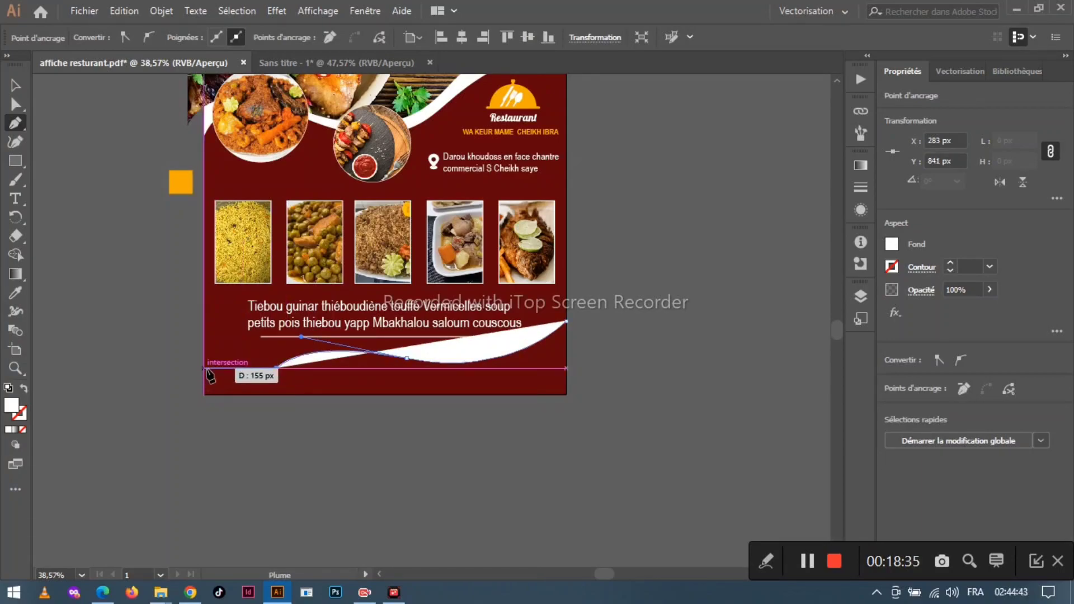
left_click_drag(208, 395, 188, 407)
key("ctrl+z")
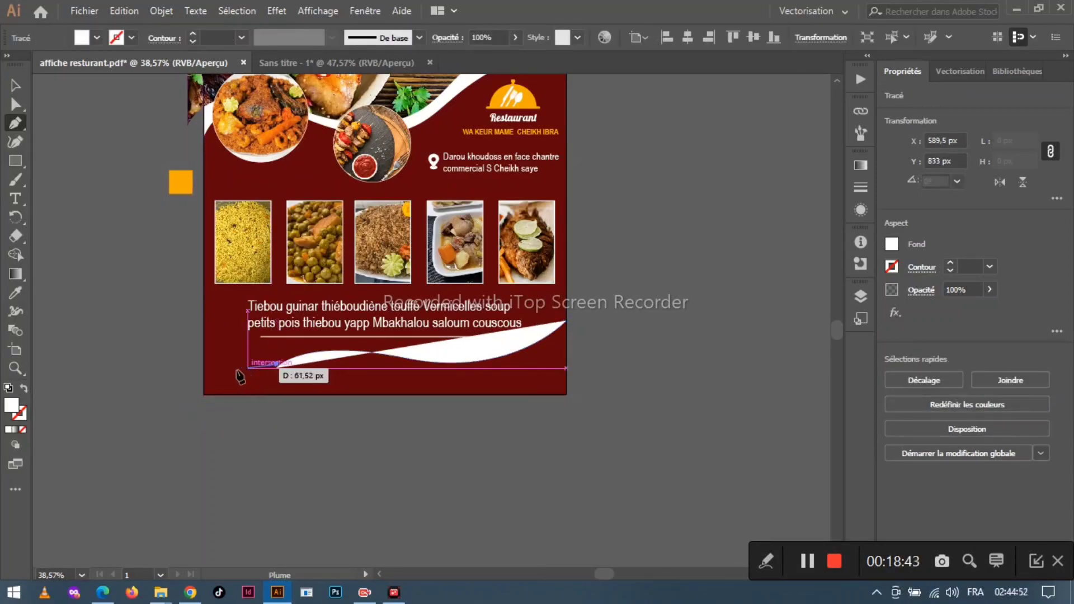
Step: Adjust the wave's end curve and add bottom-corner points to close the white shape
left_click(245, 368, "ctrl")
left_click(276, 368)
left_click_drag(276, 368, 157, 363)
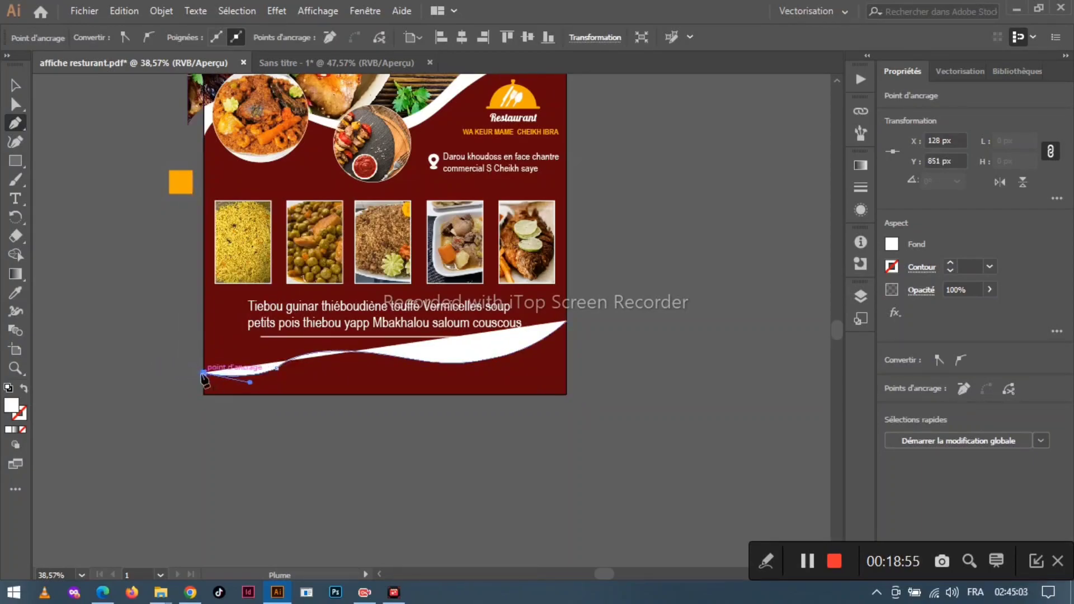
left_click(203, 394)
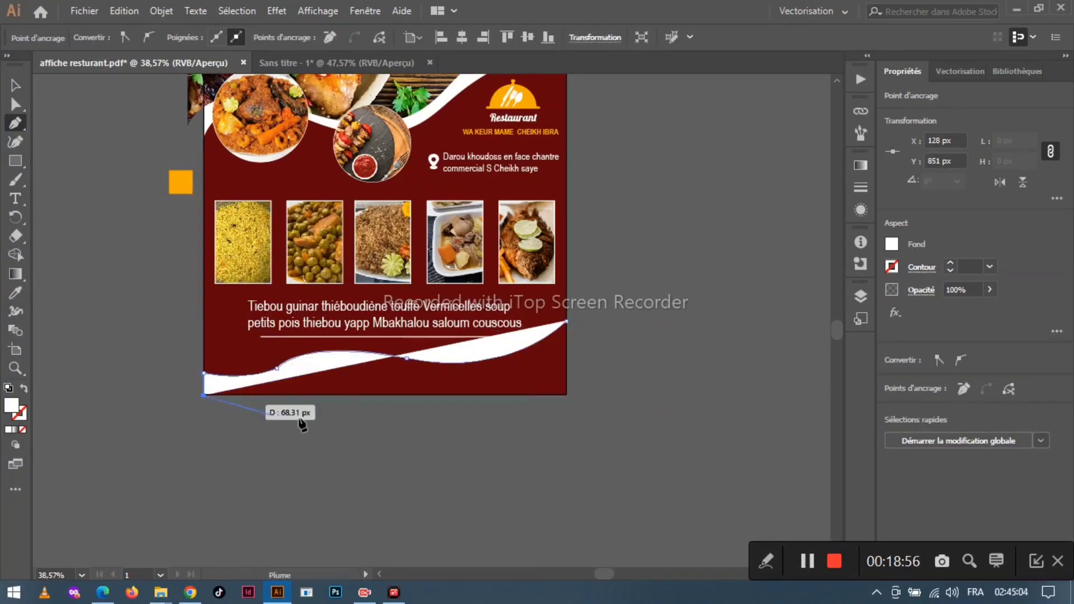
left_click(566, 395)
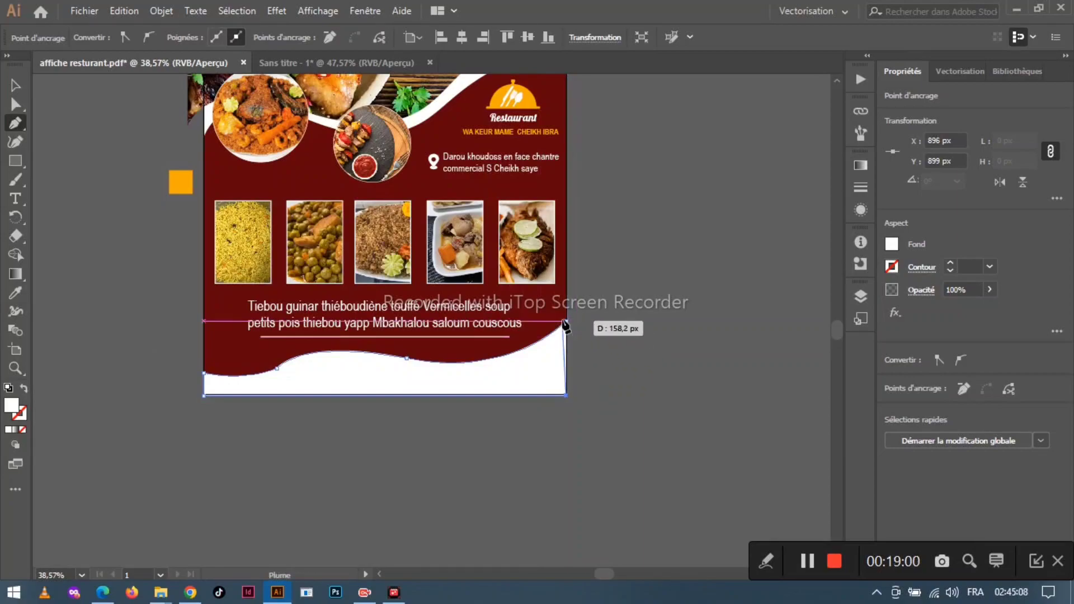
key("ctrl+z")
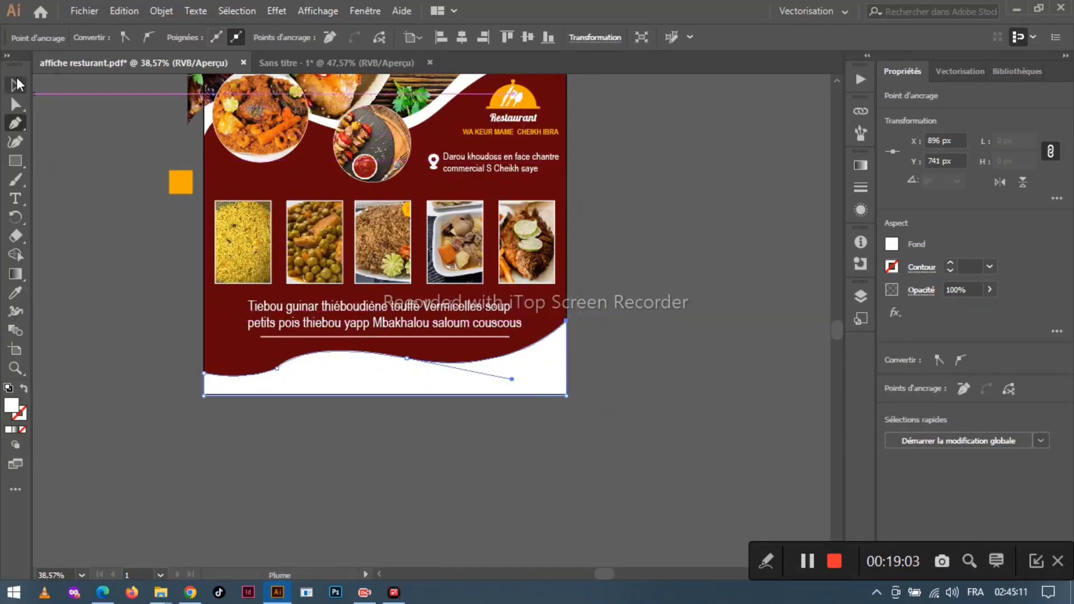
left_click(15, 85)
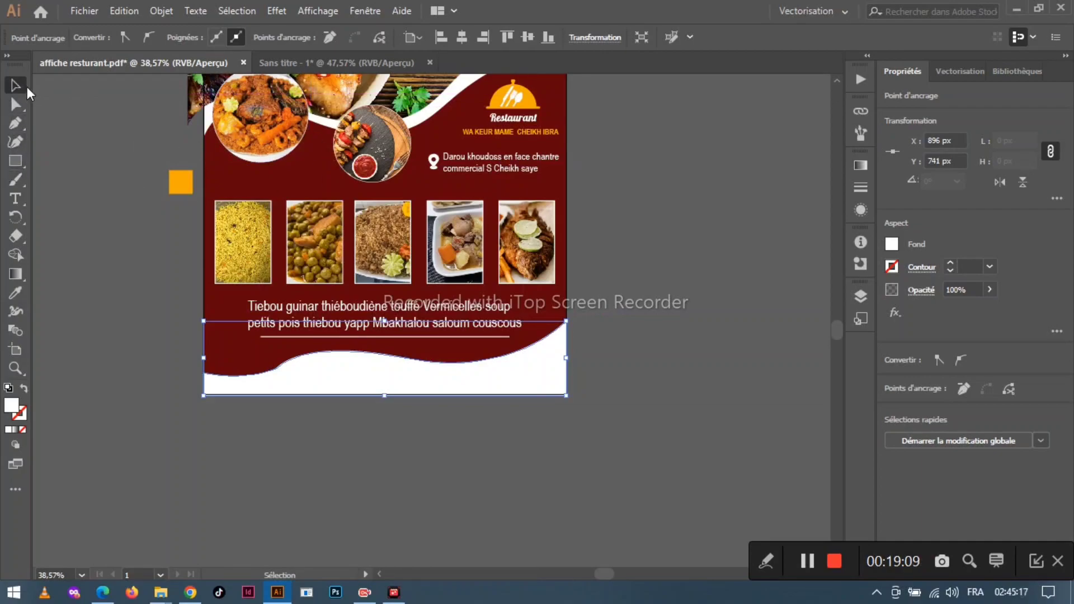
Step: Duplicate the white wave path in the Layers panel and move the copy below the poster
left_click(15, 85)
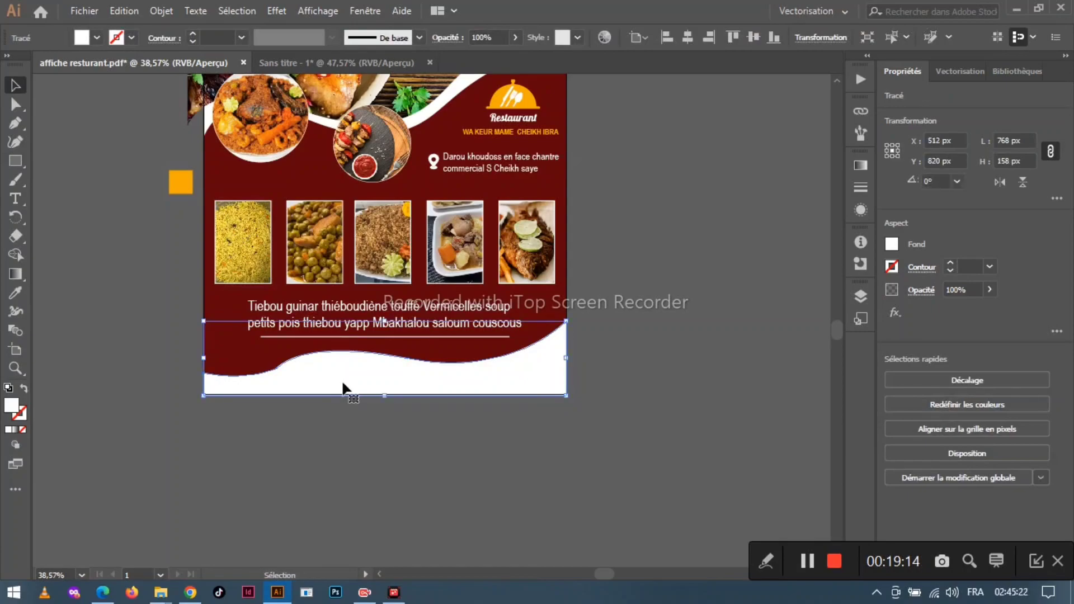
left_click(861, 295)
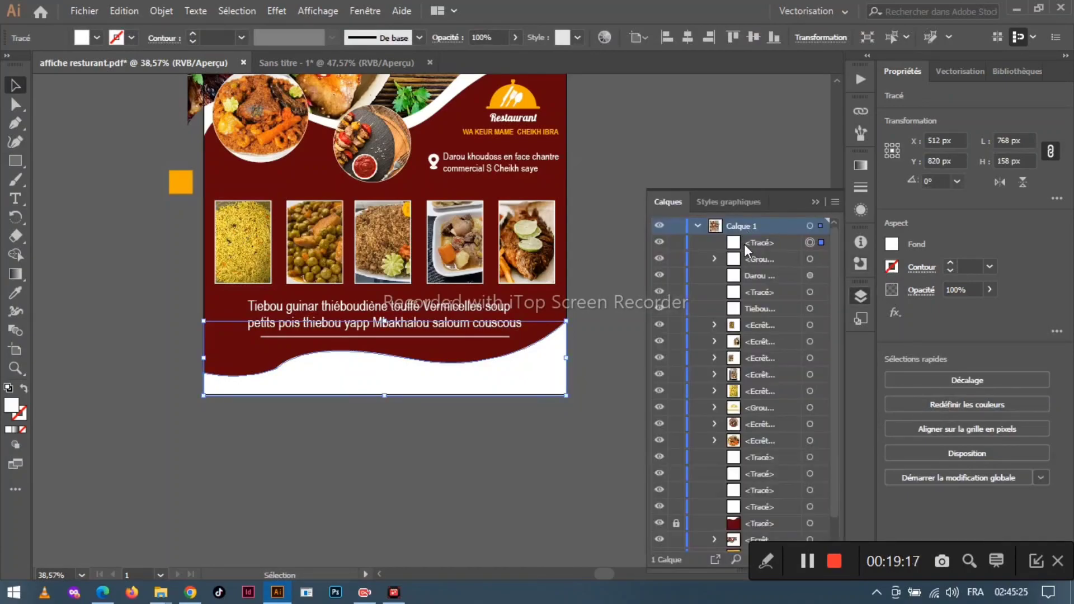
left_click(756, 243)
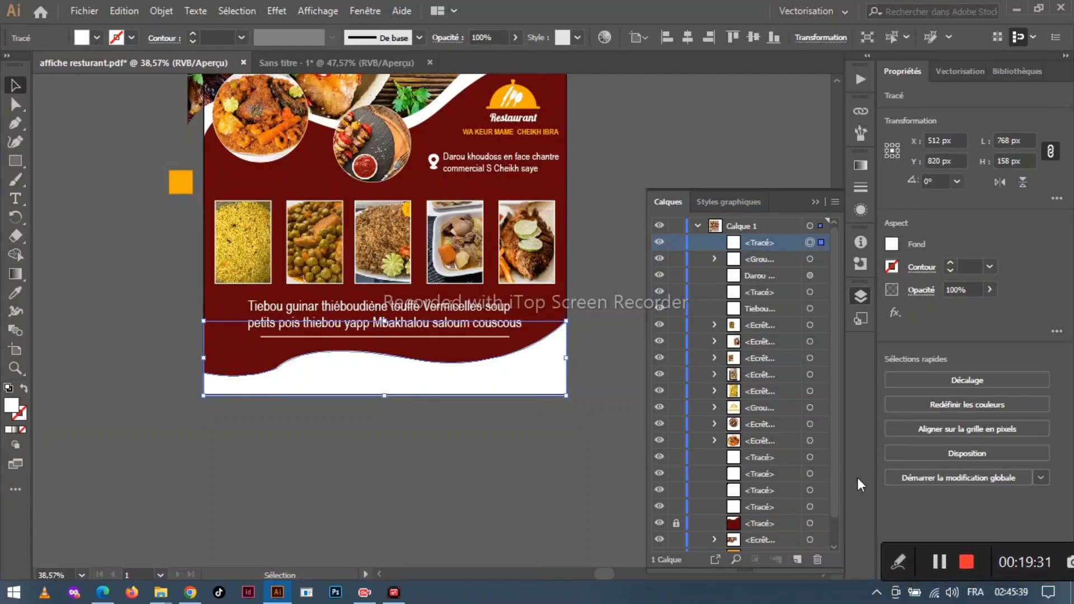
left_click_drag(787, 289, 797, 559)
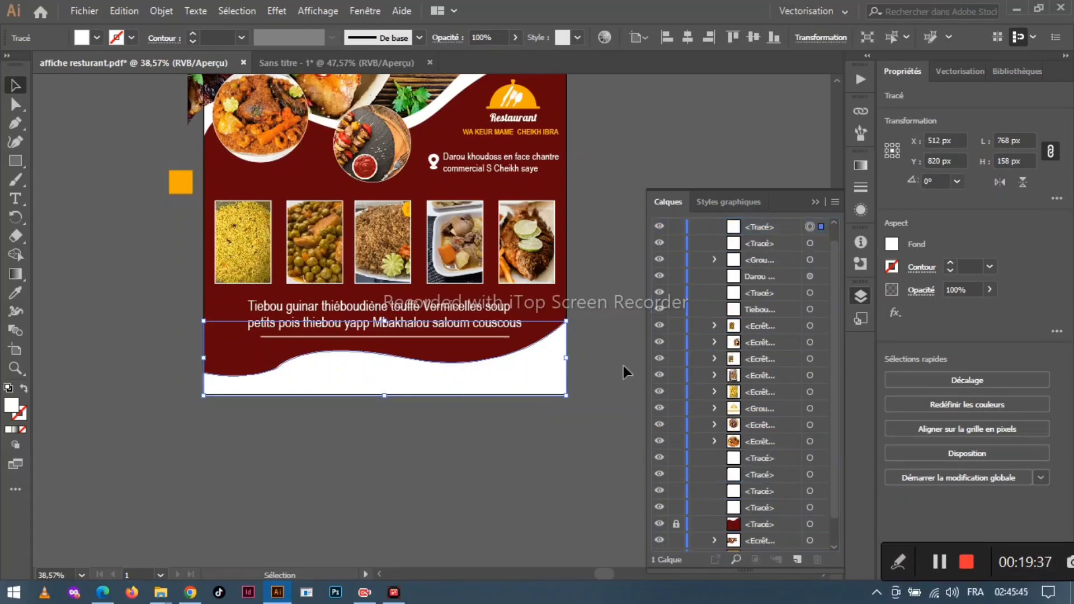
left_click_drag(384, 381, 380, 425)
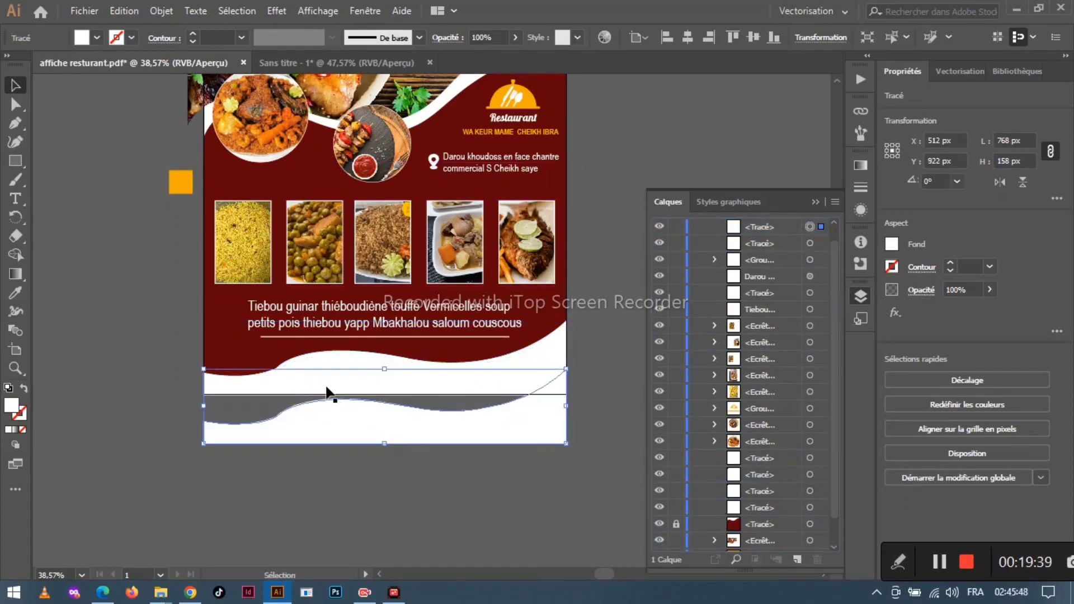
Step: Fill the original wave with the orange swatch and set the white copy slightly lower over it
left_click(371, 388)
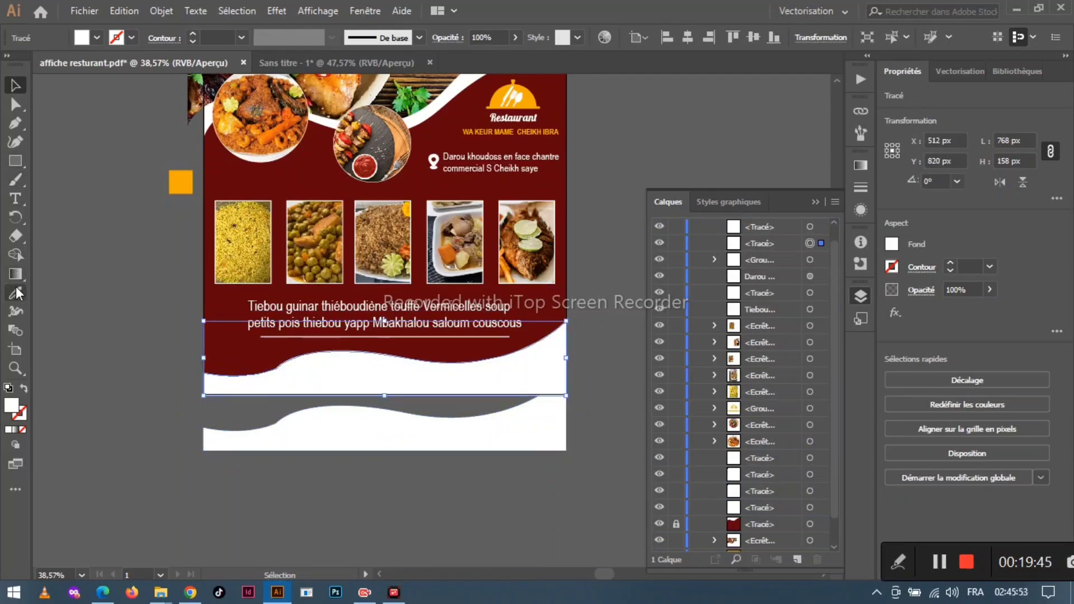
left_click(15, 292)
left_click(181, 182)
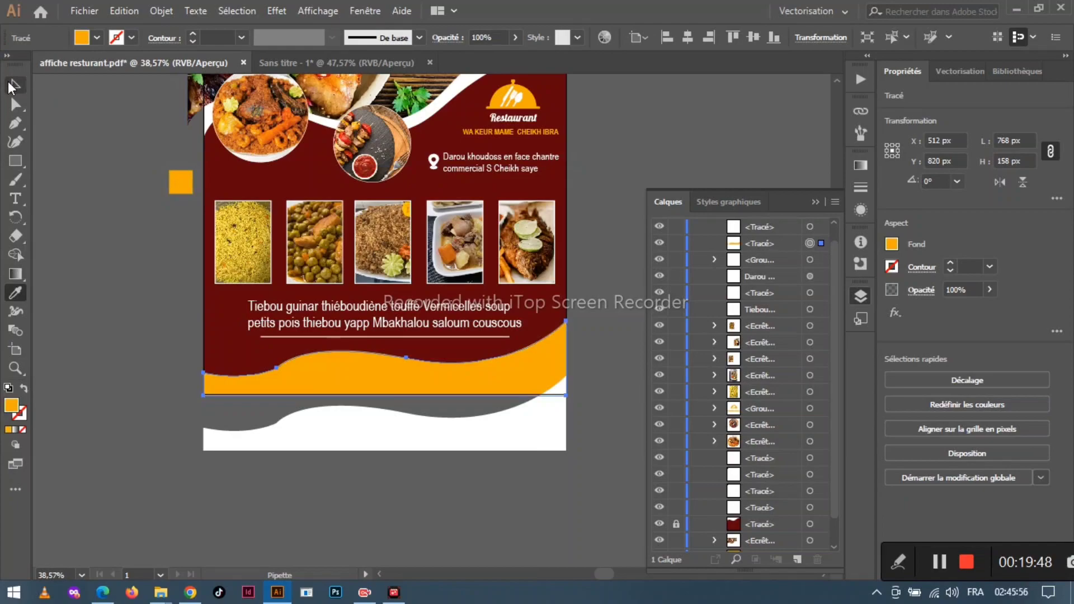
left_click(12, 86)
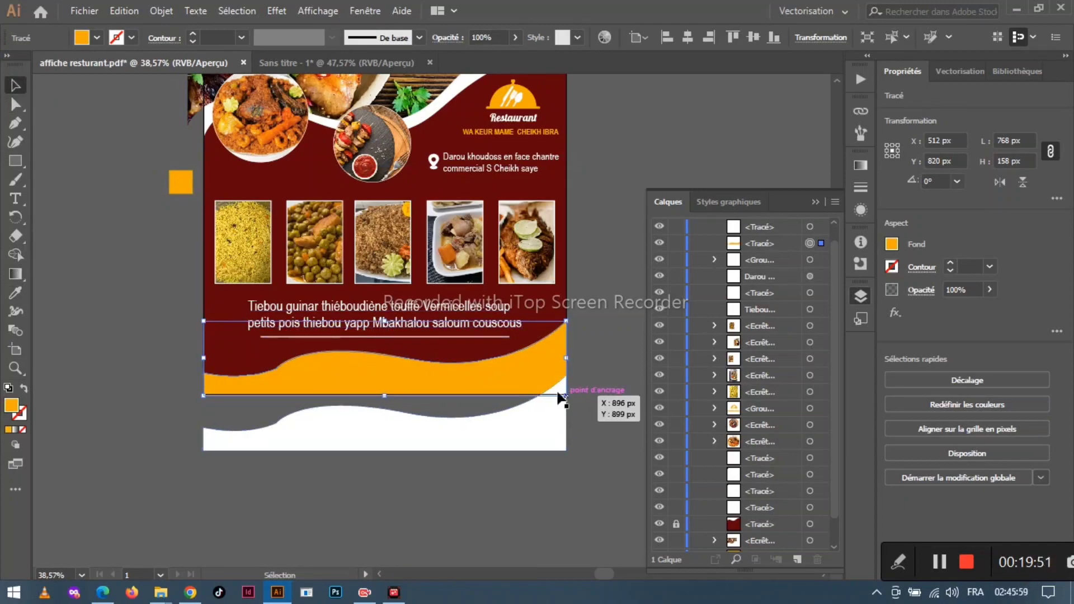
left_click_drag(445, 368, 441, 363)
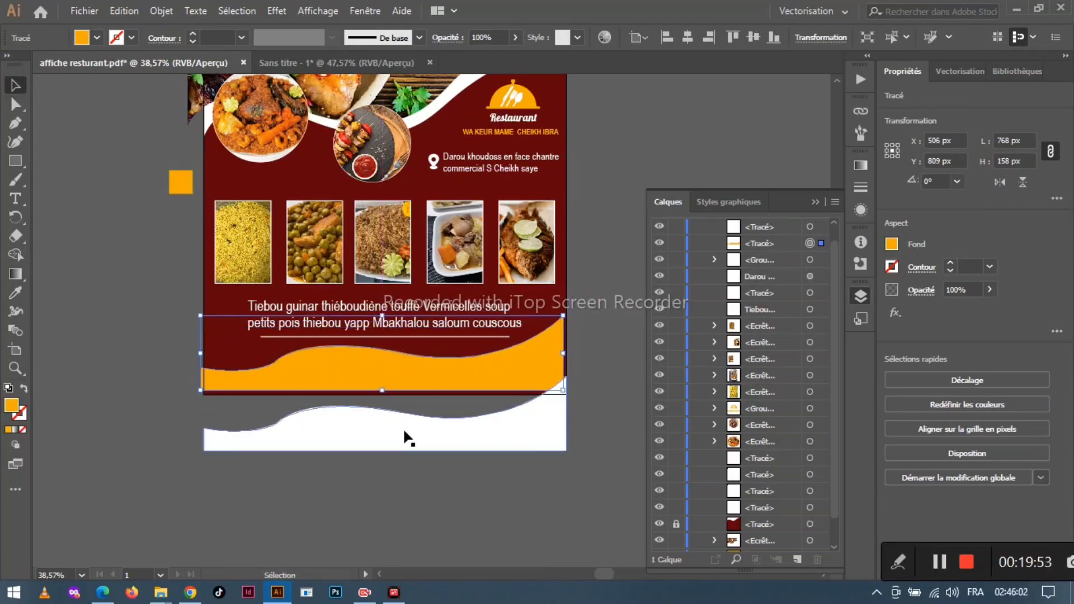
left_click_drag(405, 439, 400, 385)
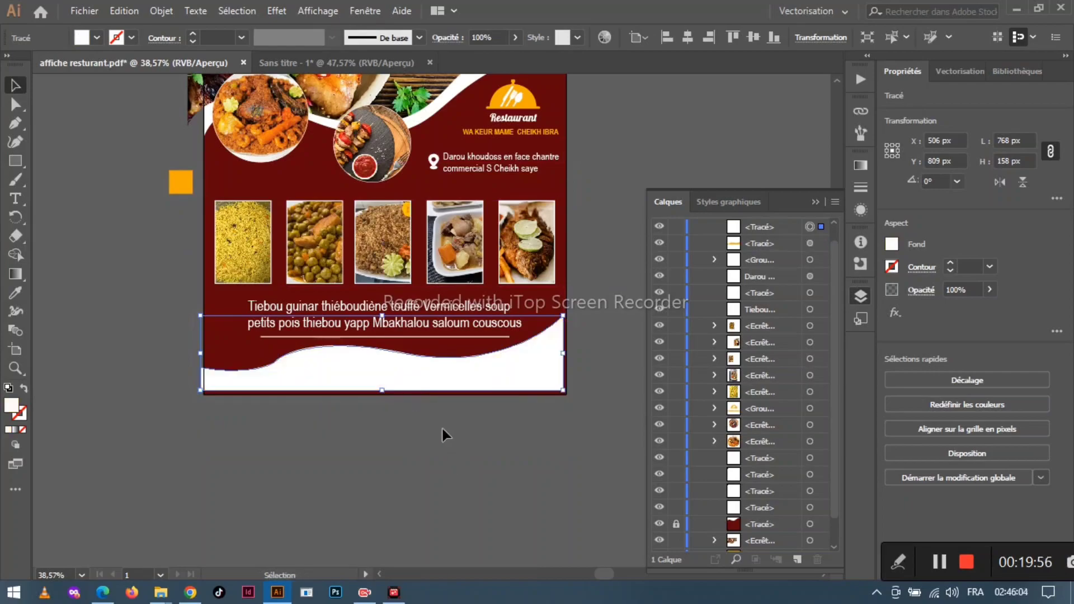
key("Down")
key("Down")
key("Down")
key("Down")
key("Down")
key("Down")
key("Down")
key("Down")
key("Down")
left_click(481, 403)
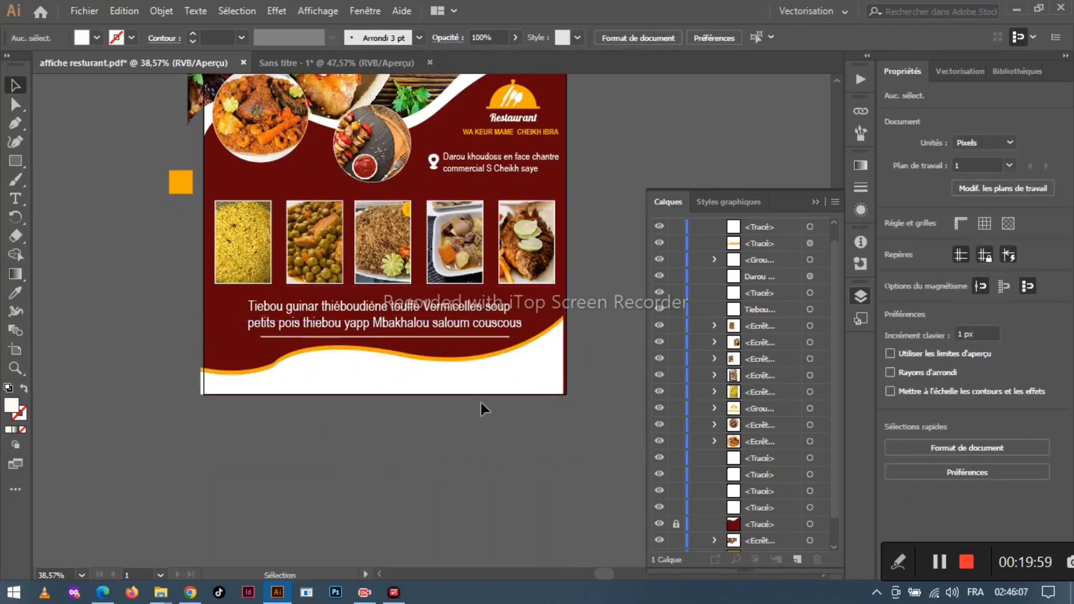
left_click(815, 201)
Step: Draw a 205 × 205 px white circle and move it over the poster's top-right corner
scroll(442, 462, "up", 2)
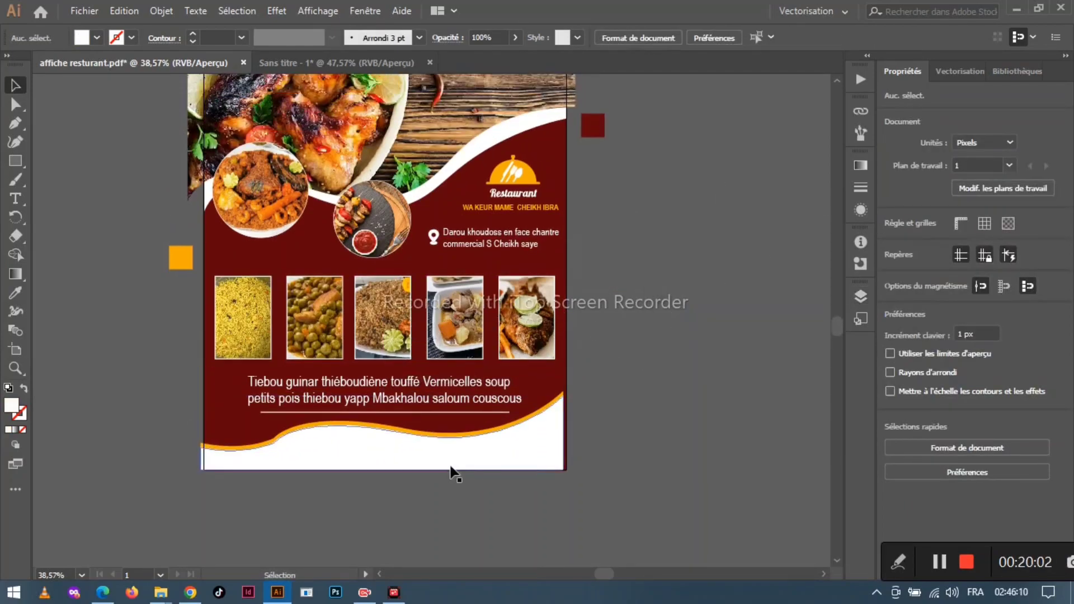
scroll(459, 461, "down", 1)
scroll(559, 439, "up", 3)
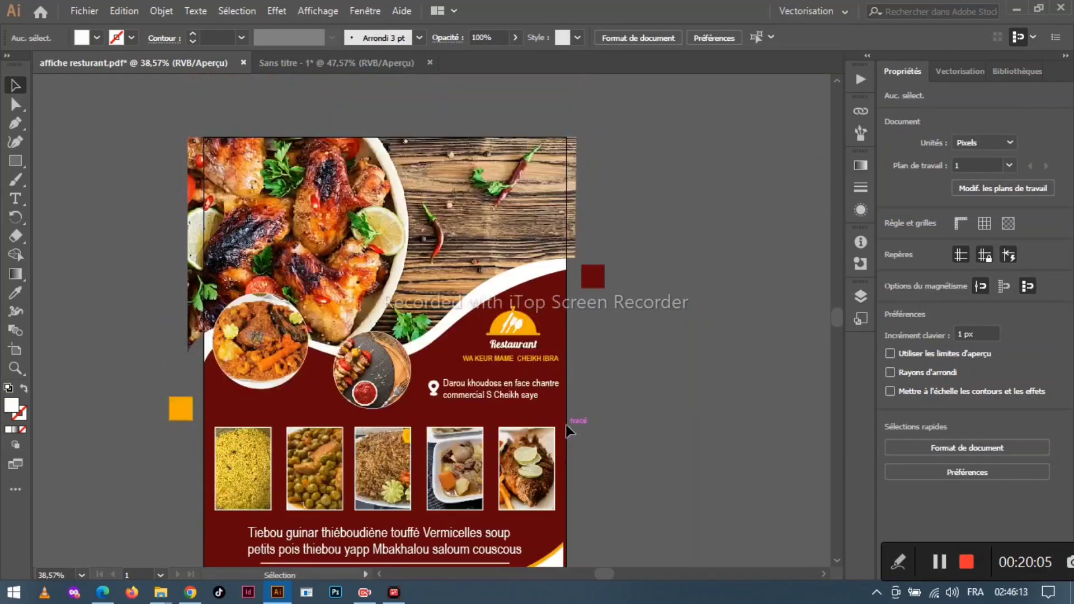
scroll(553, 442, "down", 2)
scroll(649, 180, "up", 3)
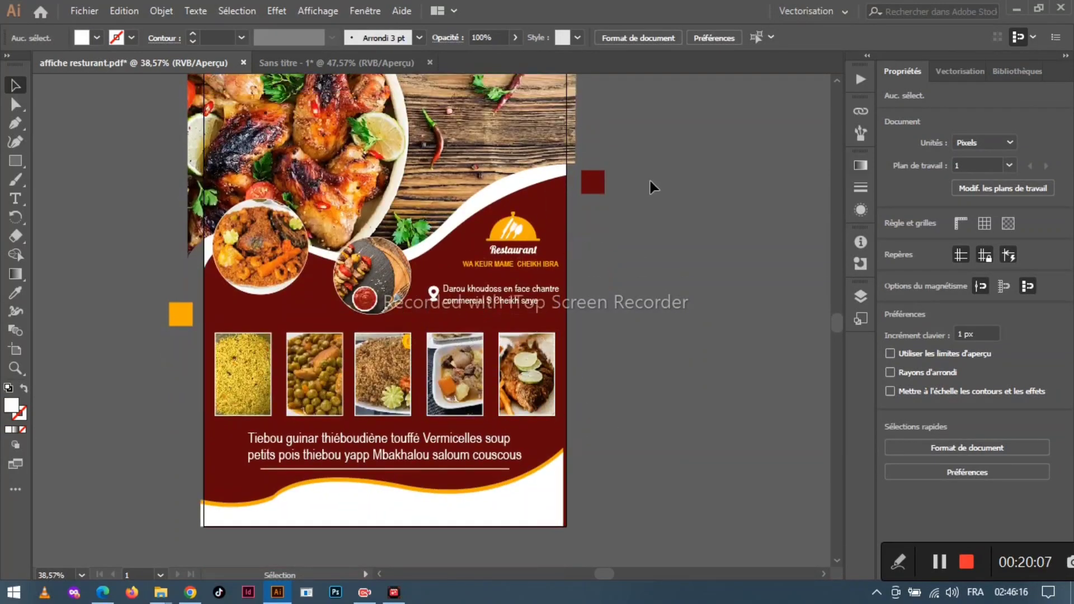
scroll(595, 224, "down", 1)
scroll(596, 223, "up", 1)
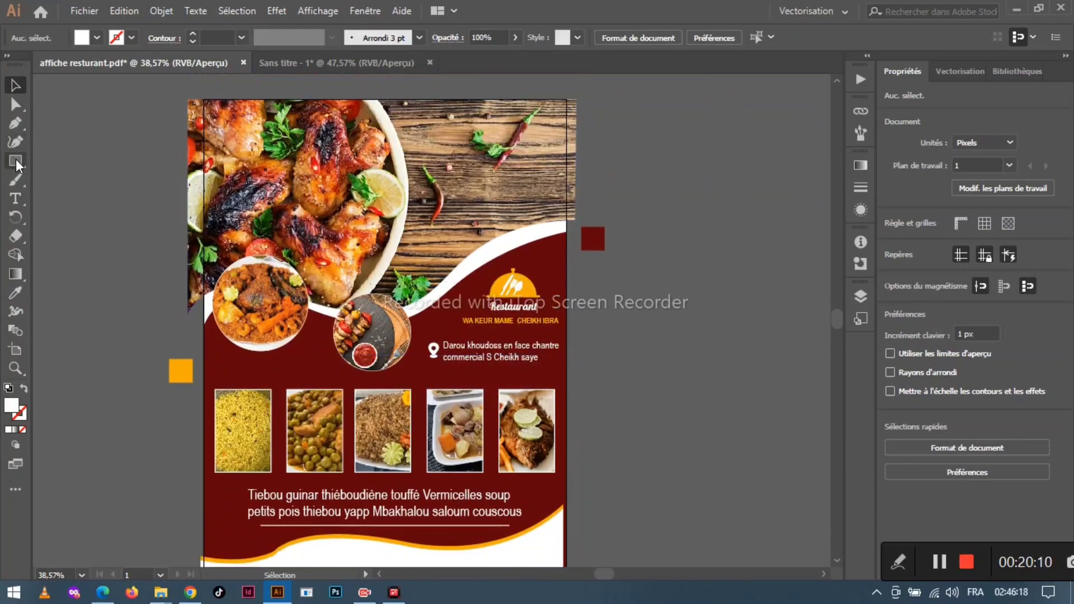
left_click_drag(15, 163, 62, 173)
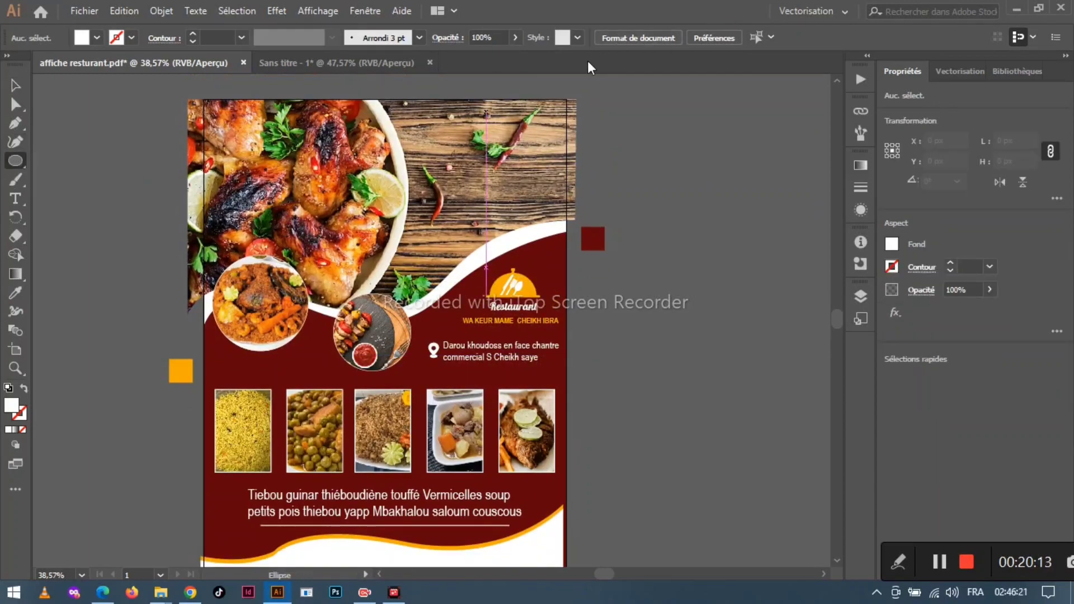
left_click_drag(540, 91, 637, 188)
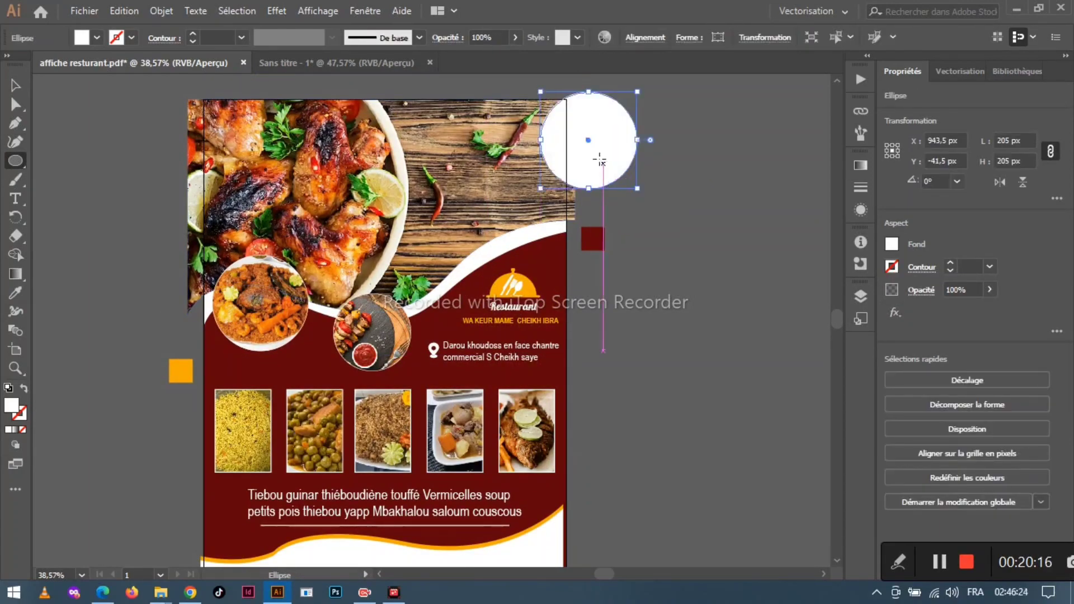
left_click_drag(588, 140, 545, 136)
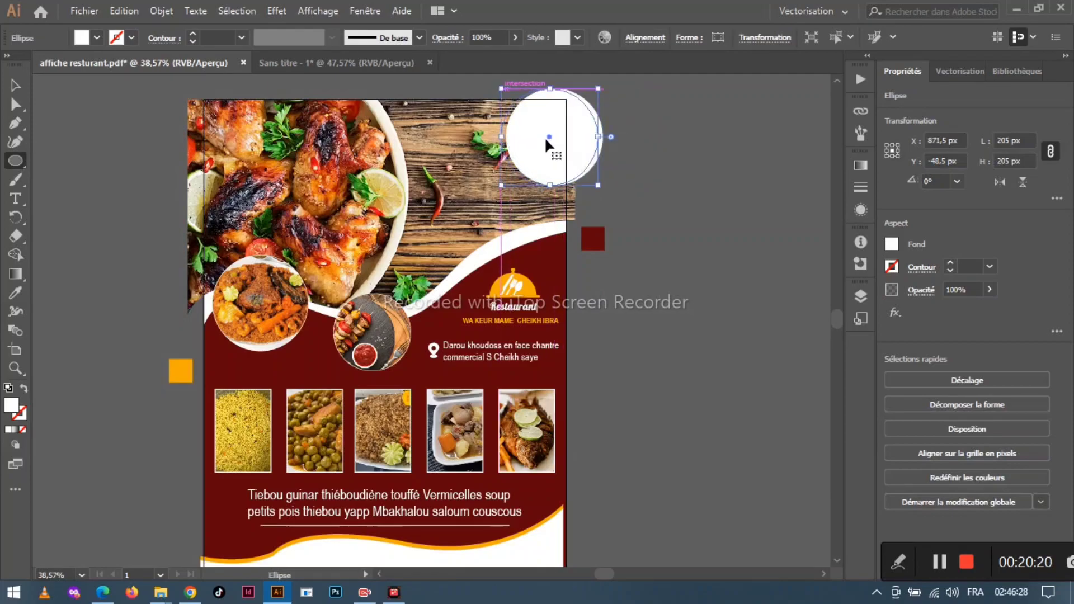
left_click(15, 85)
Step: Bring the chef illustration group from Sans titre - 1 into the top-right white circle
left_click(691, 227)
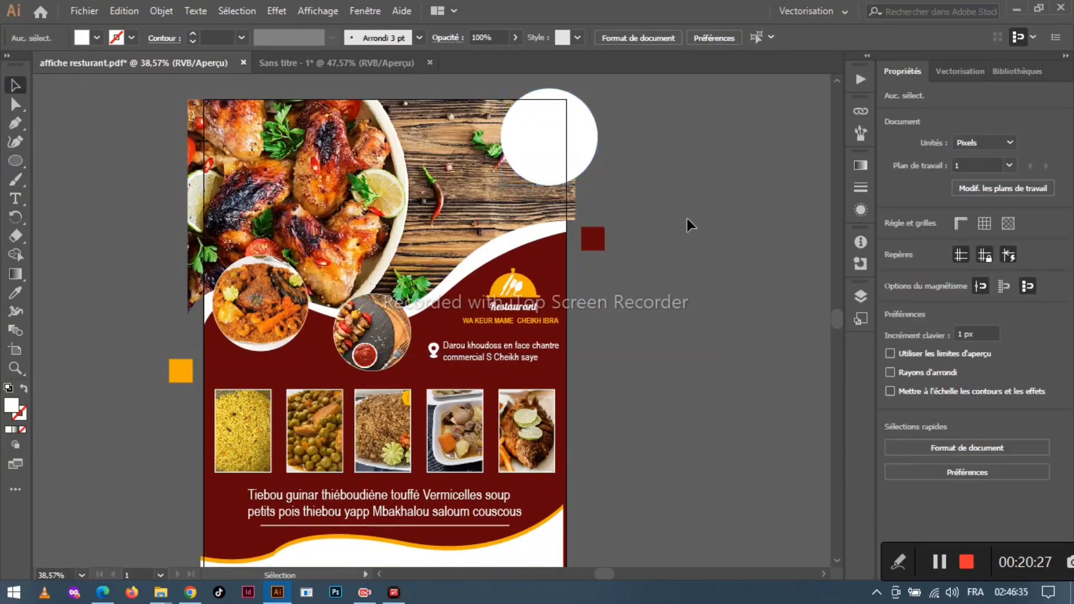
left_click(345, 64)
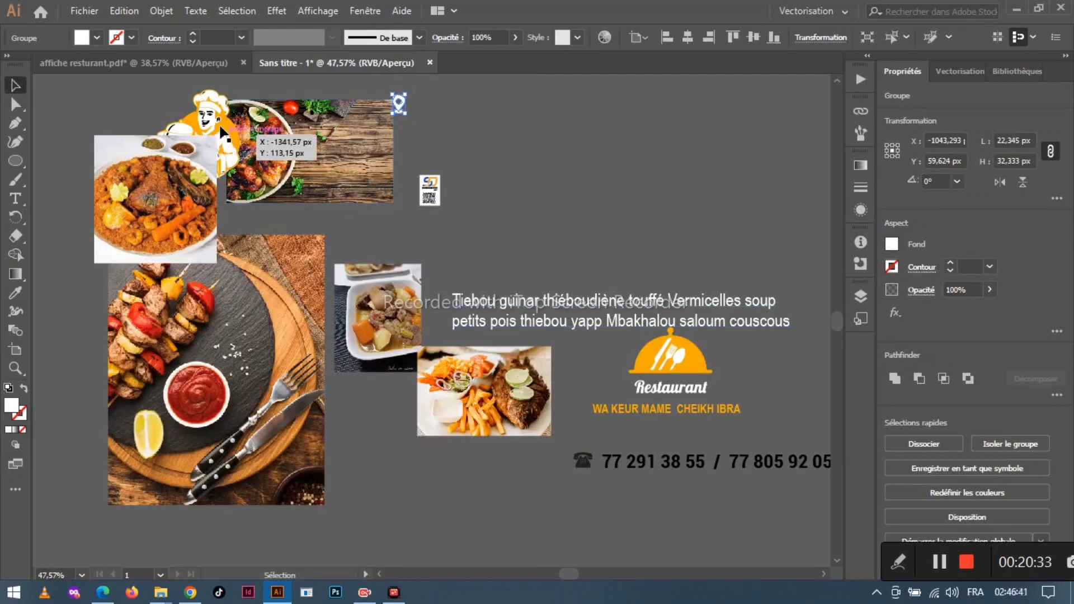
left_click_drag(184, 133, 534, 145)
left_click(693, 210)
scroll(693, 210, "down", 3)
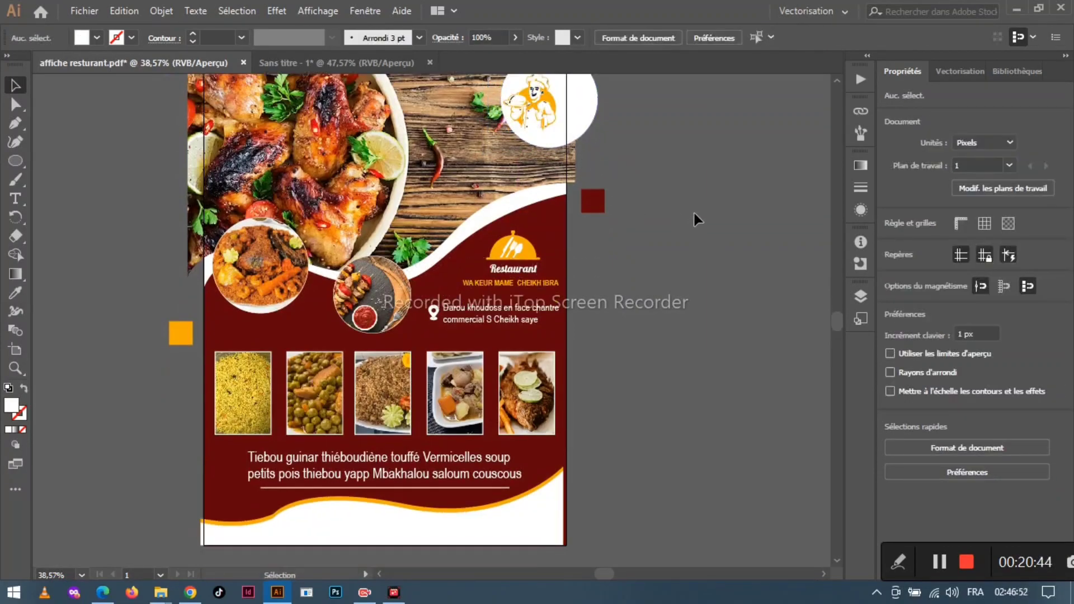
scroll(688, 218, "up", 3)
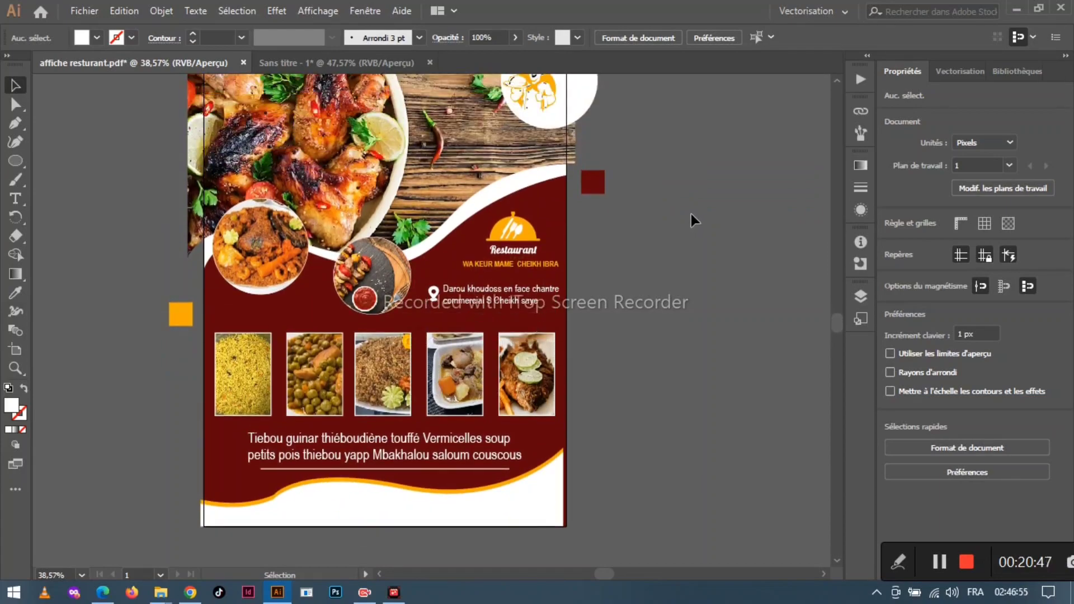
scroll(691, 213, "down", 1)
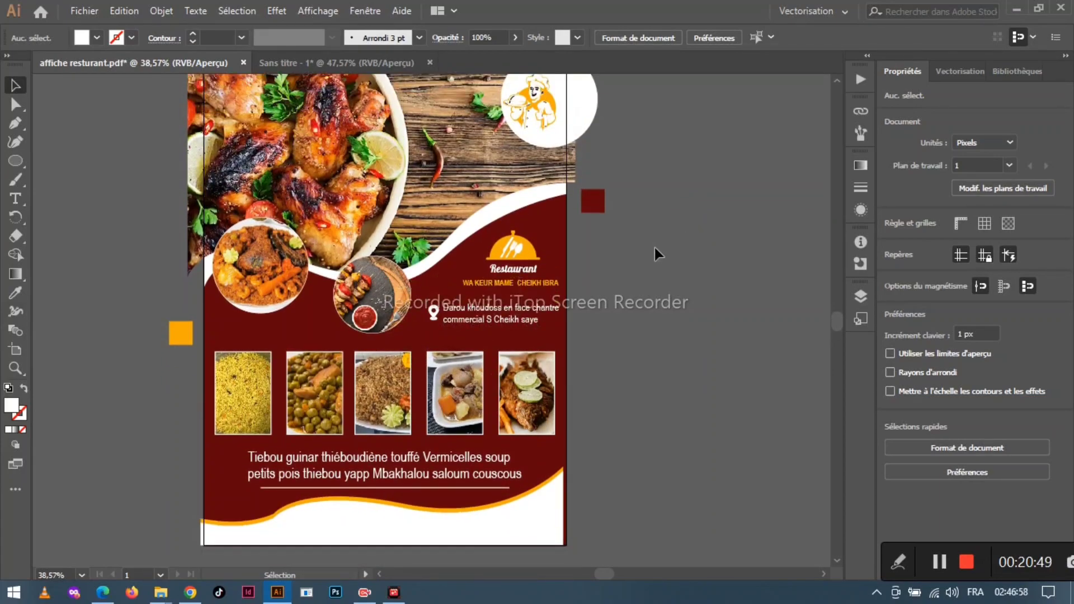
left_click(597, 290)
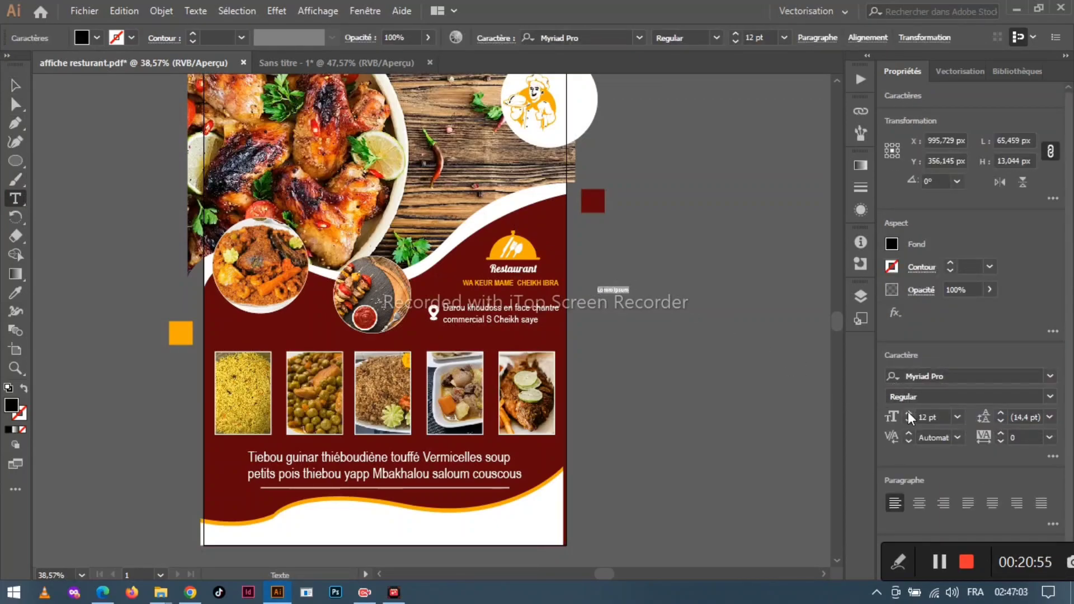
Step: Type the restaurant's phone number at 54 pt beside the poster
left_click_drag(908, 411, 908, 411)
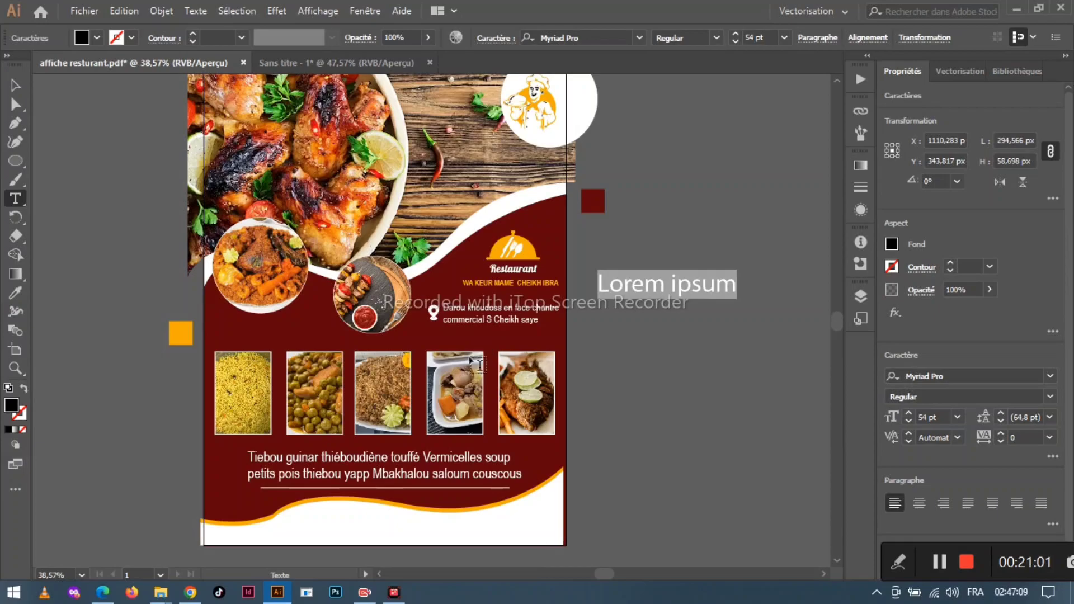
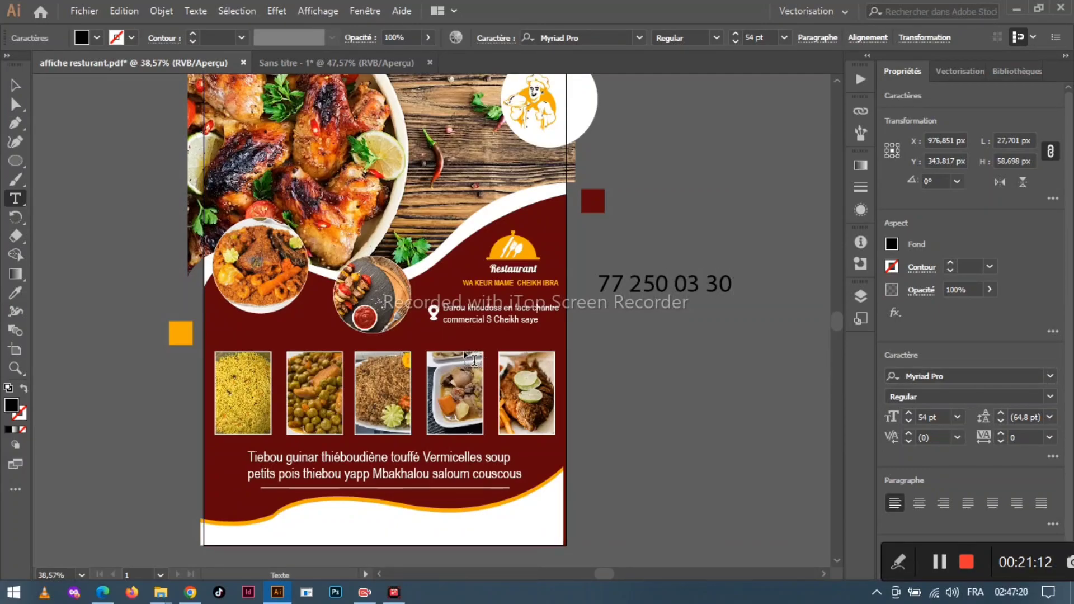
left_click(13, 87)
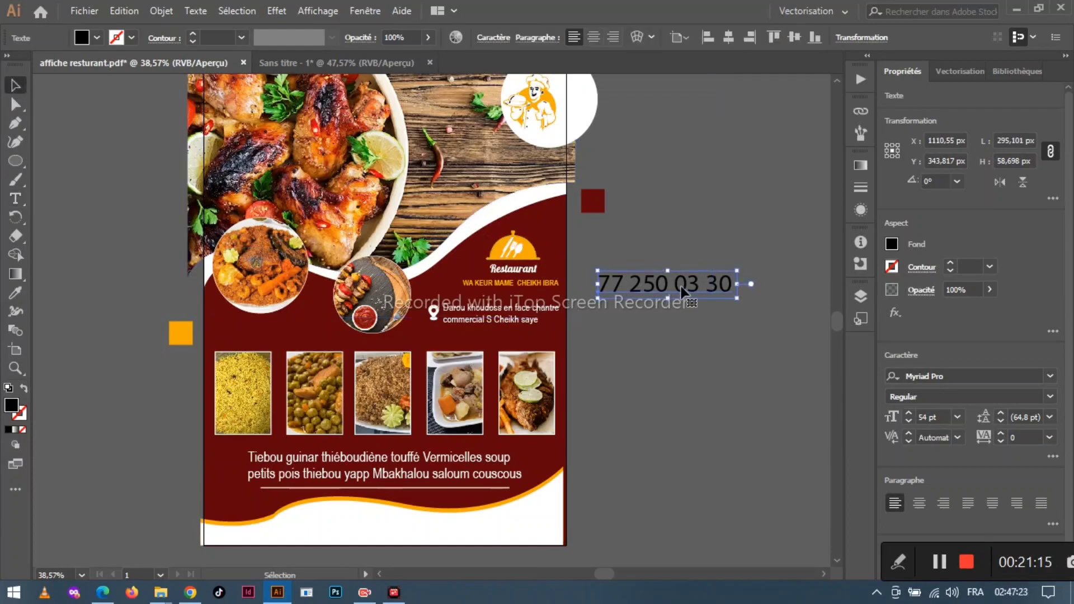
left_click_drag(714, 293, 700, 359)
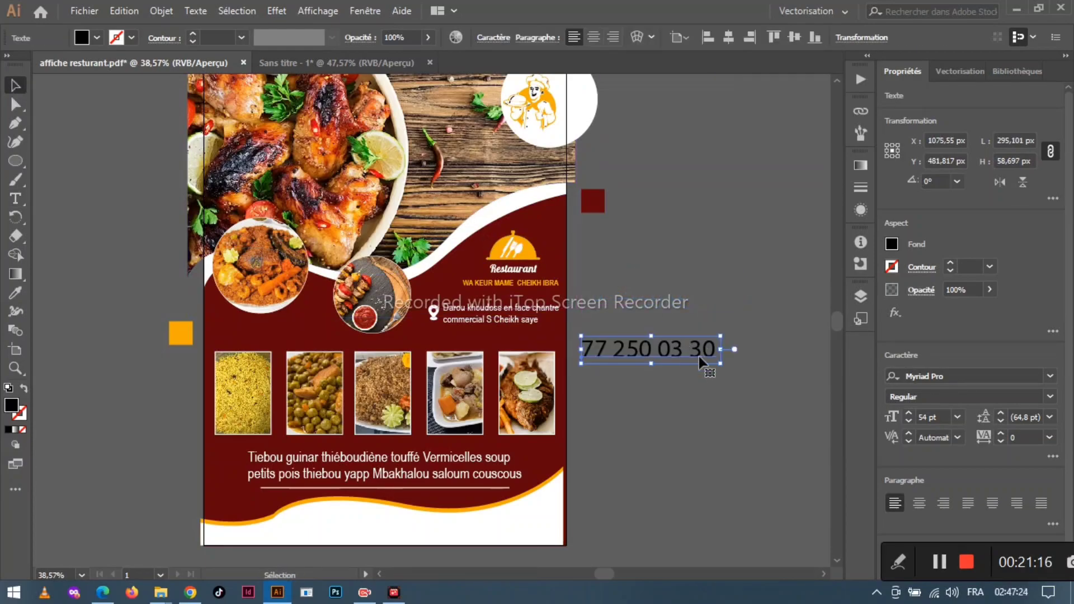
Step: Set the phone number in Arial Narrow Bold and scale it to about 40 pt
left_click(954, 377)
type("ar")
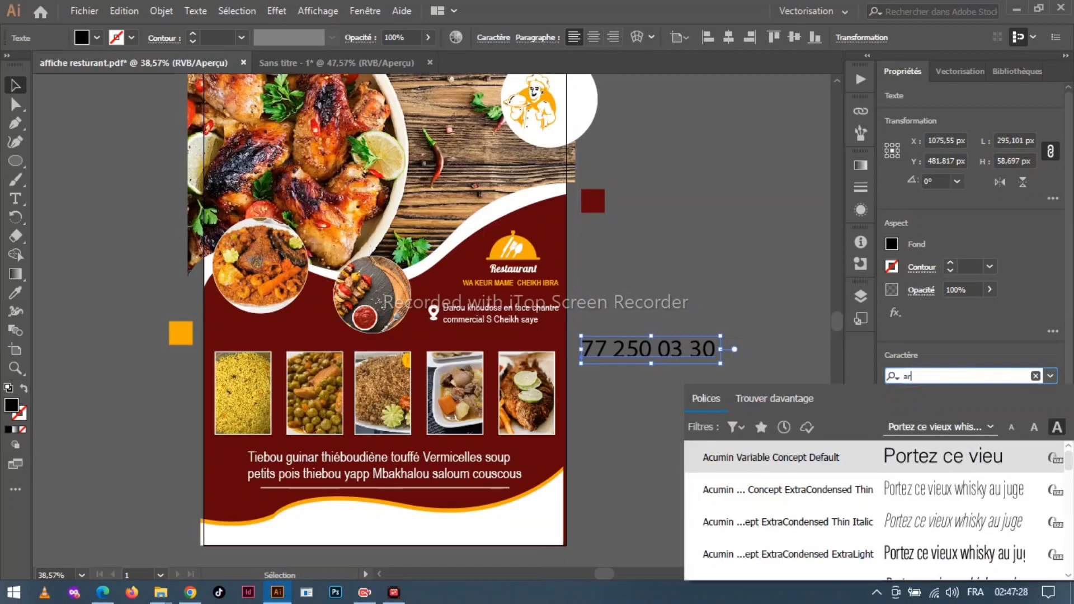
left_click(932, 517)
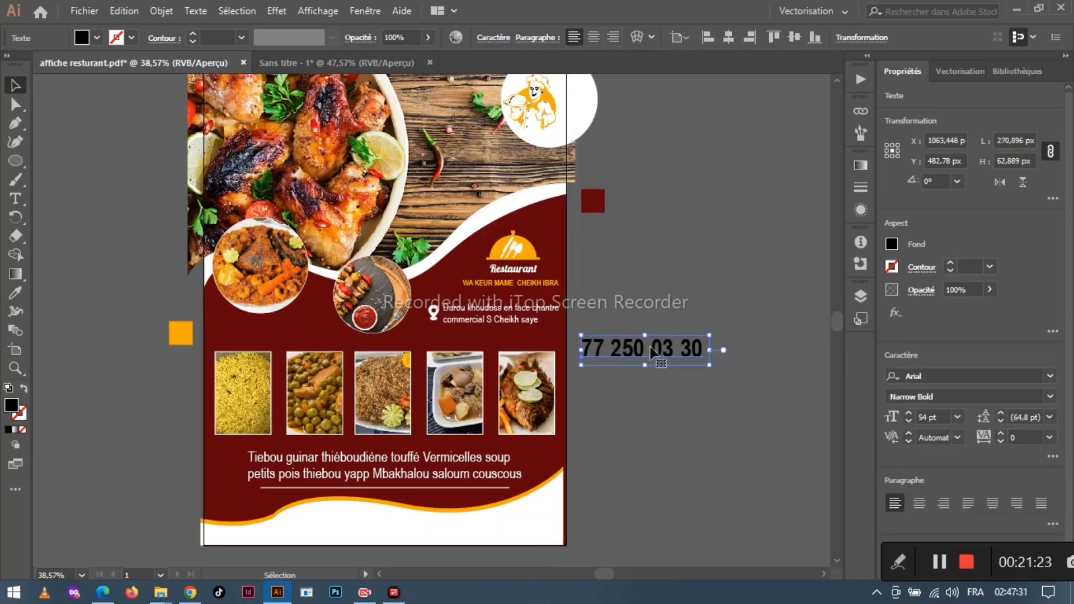
left_click(673, 448)
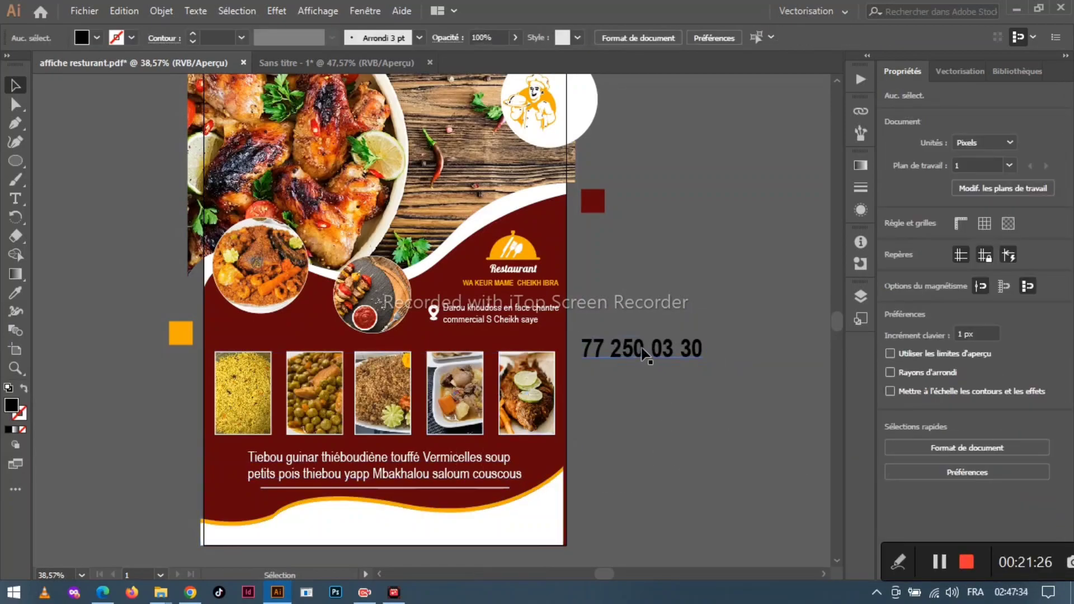
left_click_drag(631, 350, 356, 528)
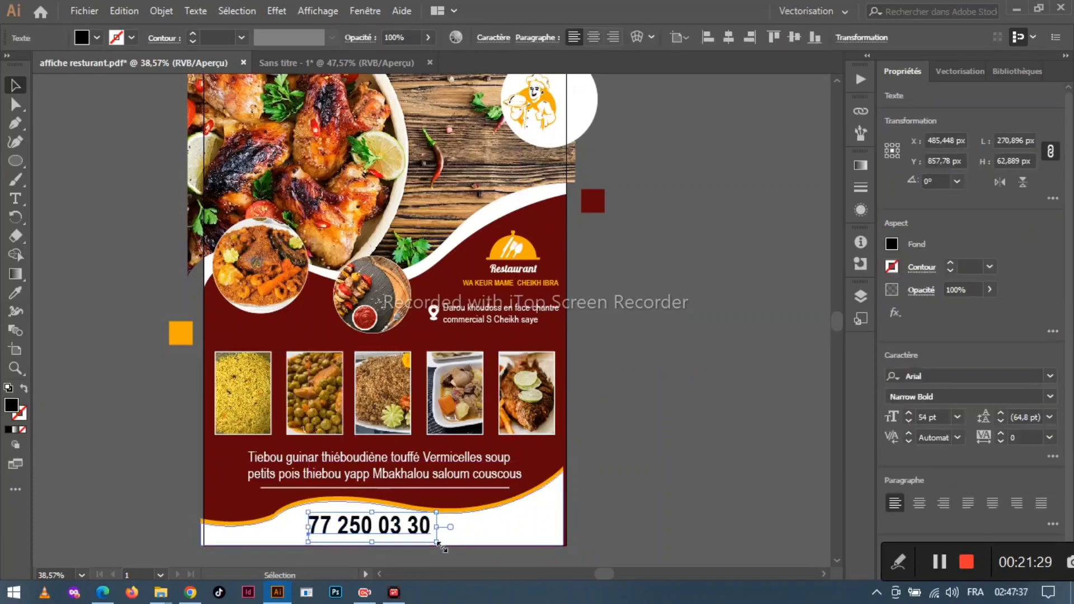
left_click_drag(437, 542, 681, 396)
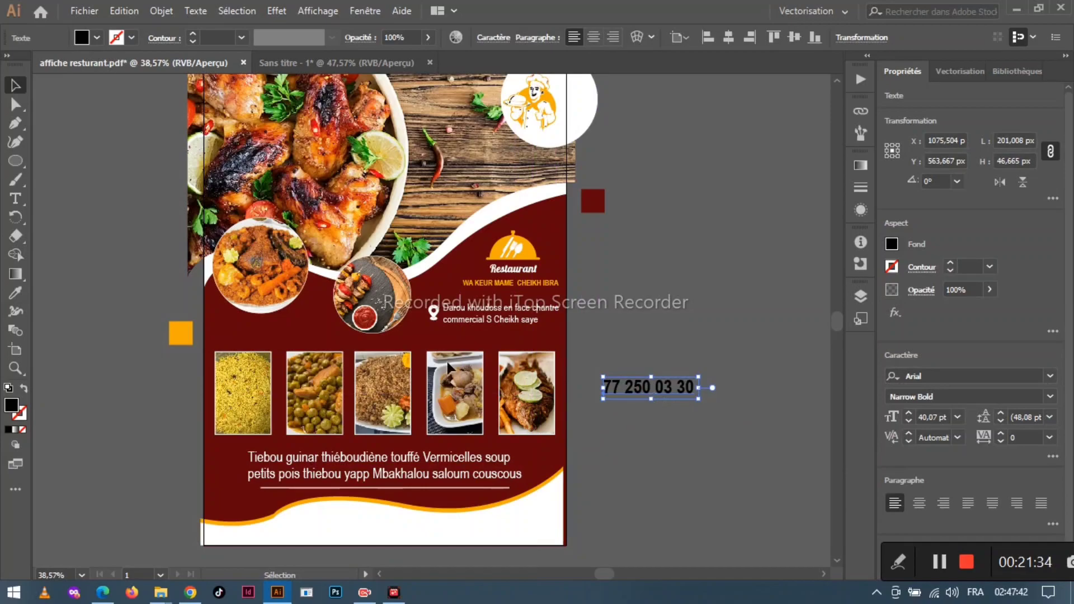
left_click(16, 200)
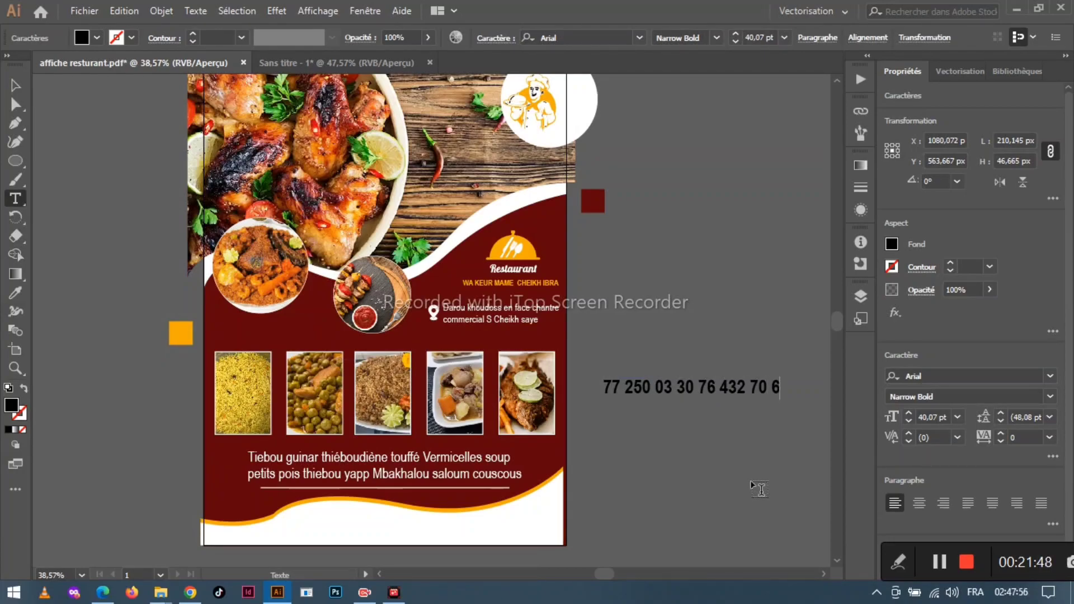
Step: Add the second number with spacing and fit both on the bottom white band at about 34.43 pt
type("11")
key("BackSpace")
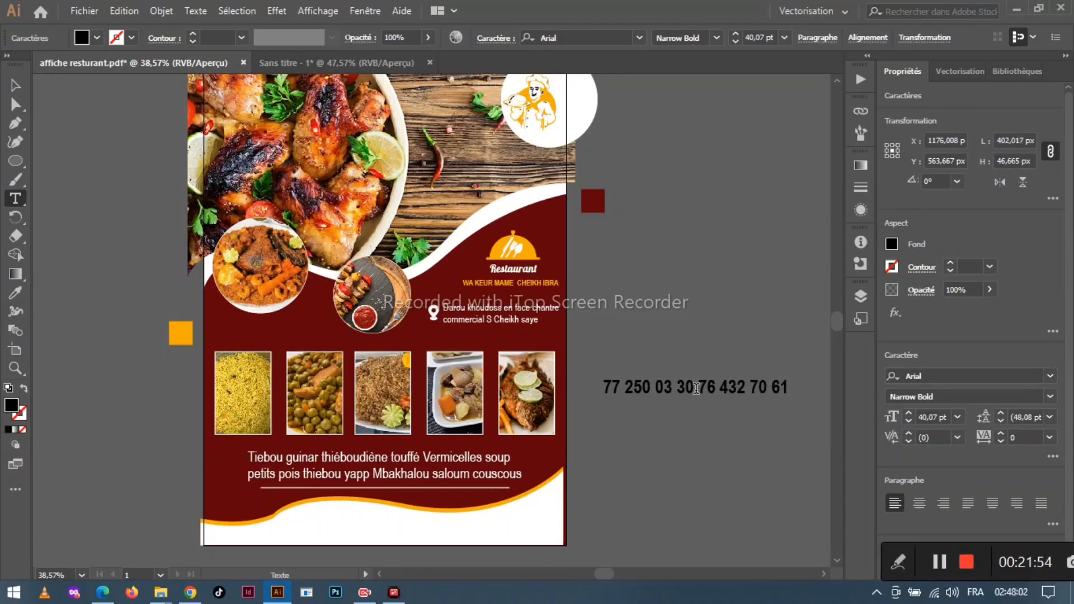
left_click(695, 388)
left_click(15, 85)
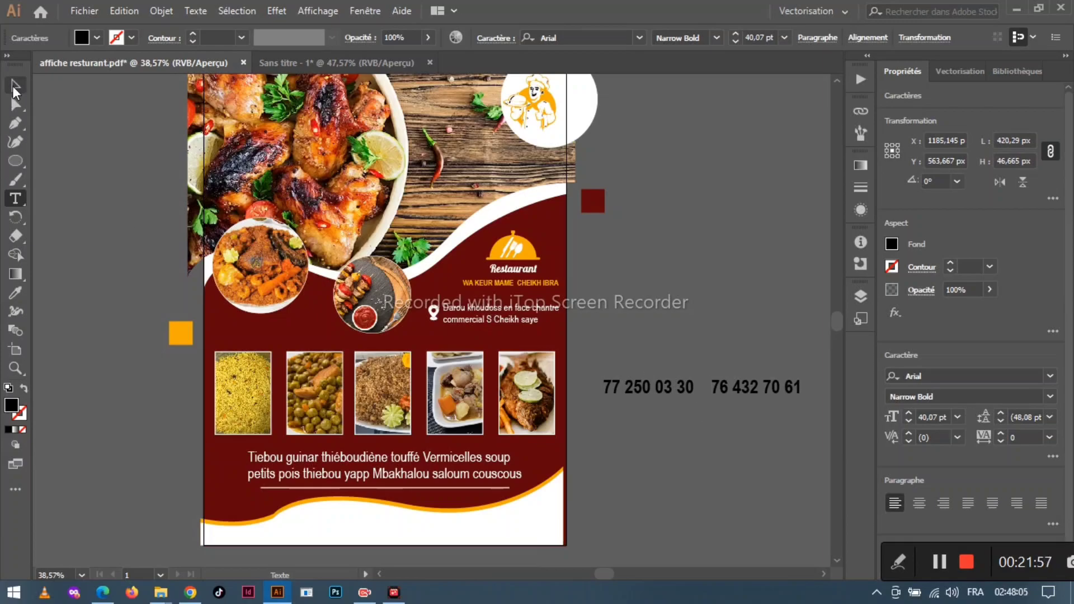
left_click_drag(694, 401, 370, 537)
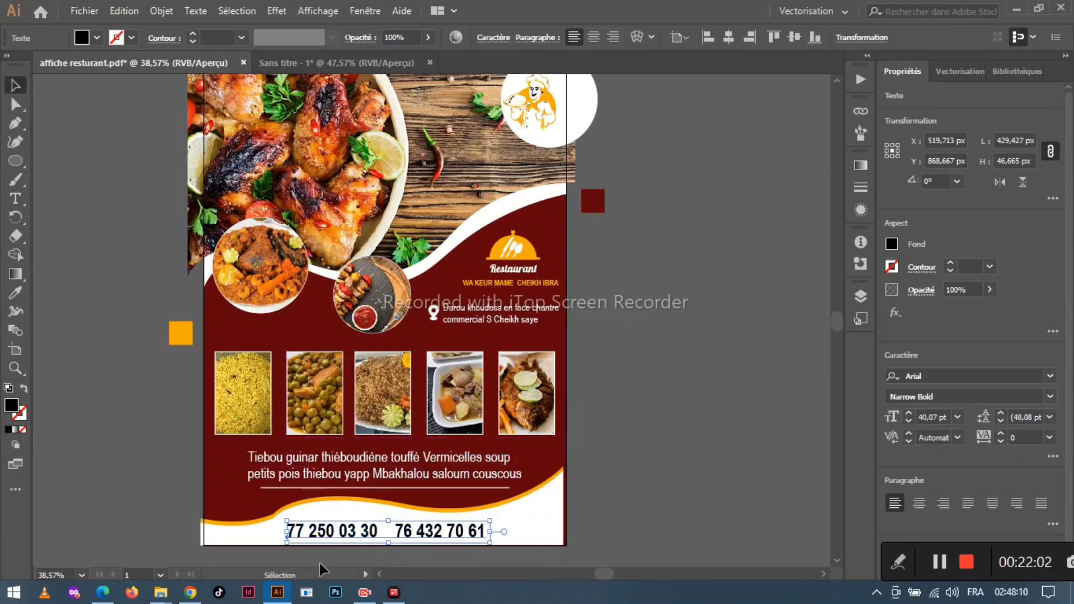
left_click_drag(490, 542, 462, 540)
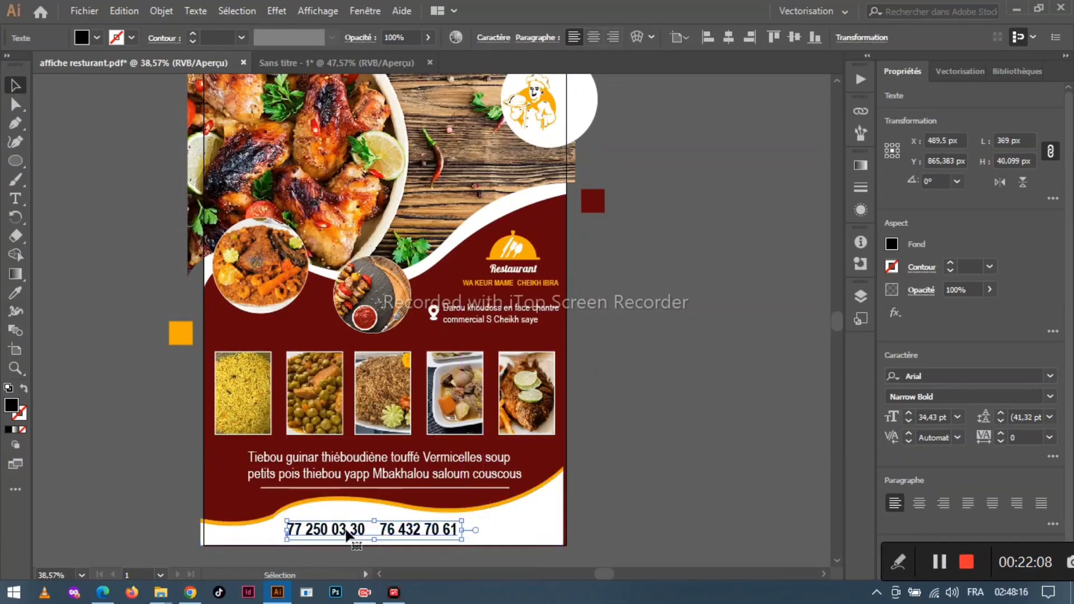
left_click_drag(355, 531, 359, 533)
left_click(109, 438)
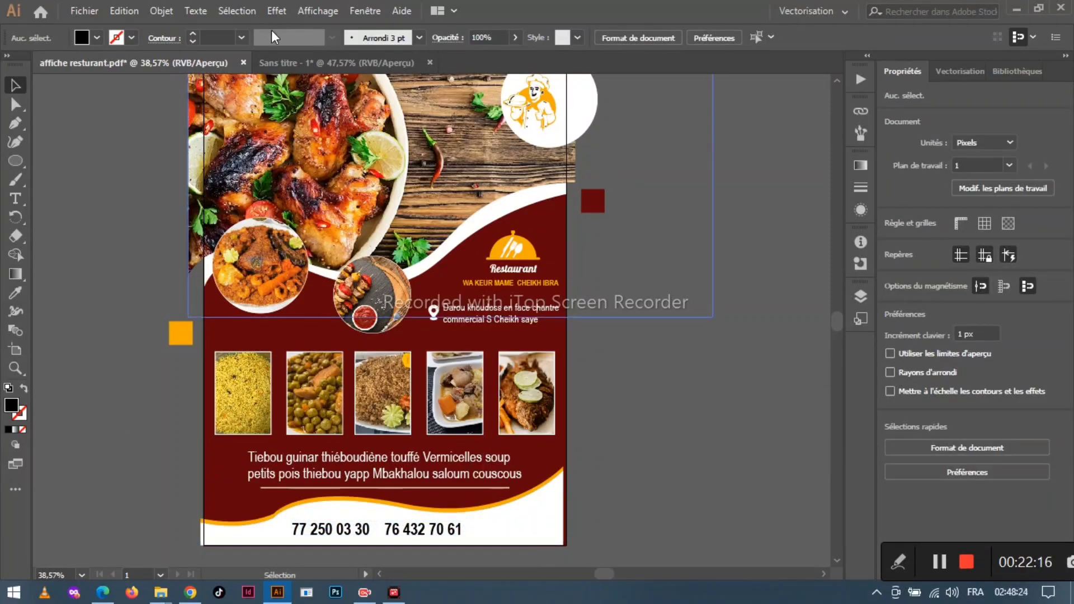
Step: In Sans titre - 1, ungroup the phone icon from its number
scroll(465, 369, "up", 1)
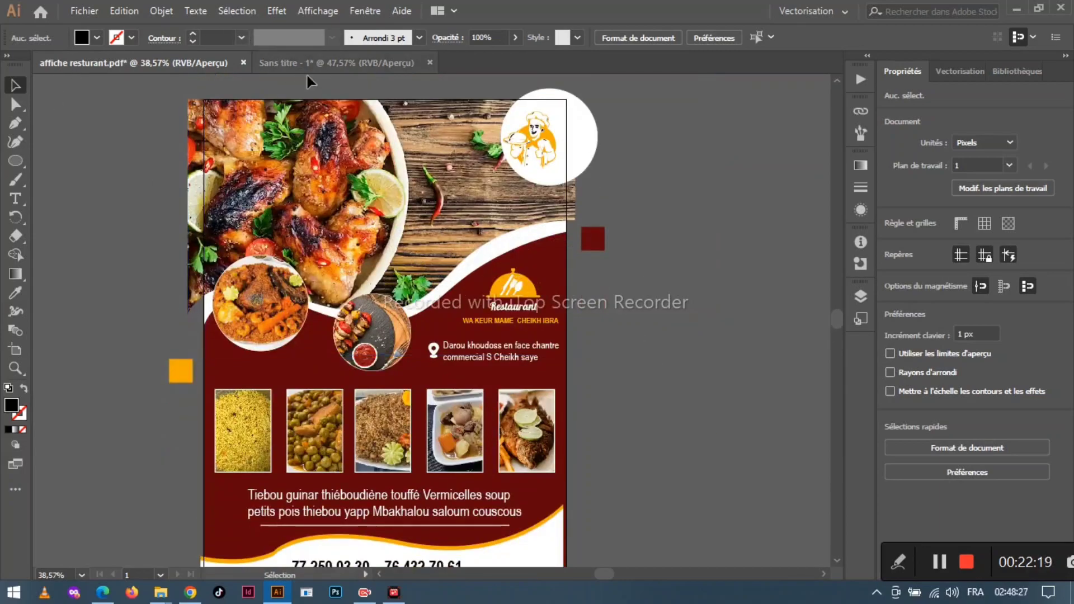
left_click(314, 64)
left_click(590, 535)
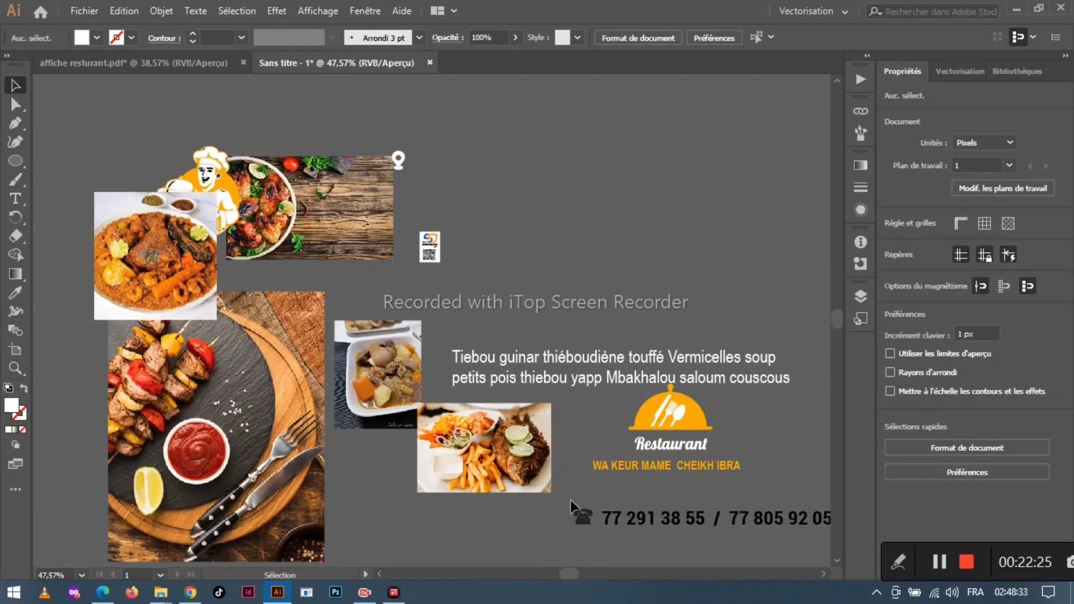
left_click(625, 527)
right_click(599, 517)
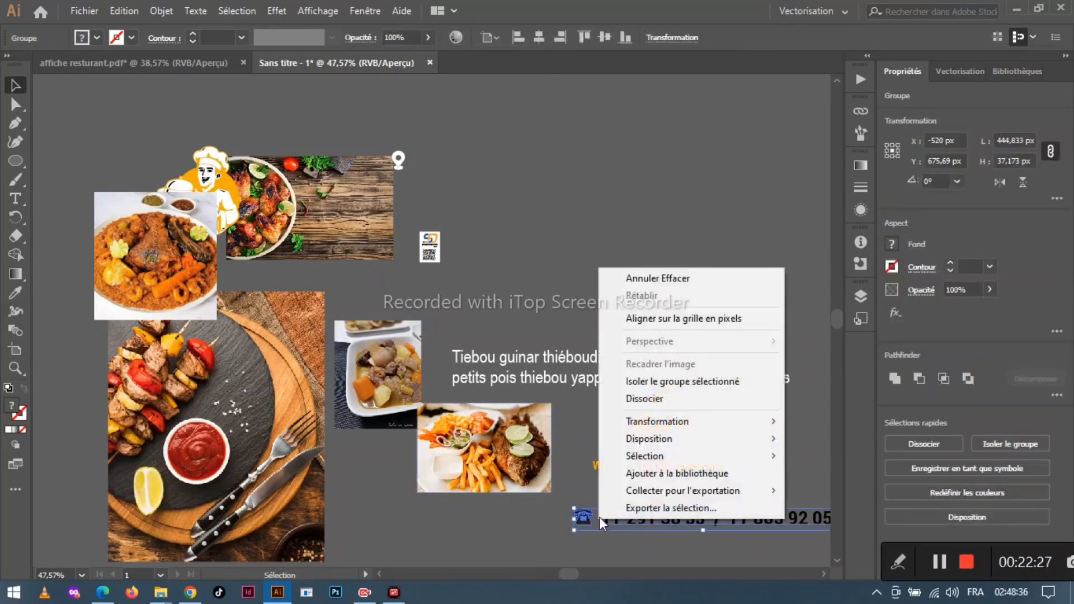
left_click(655, 407)
left_click(498, 531)
left_click_drag(583, 517, 152, 62)
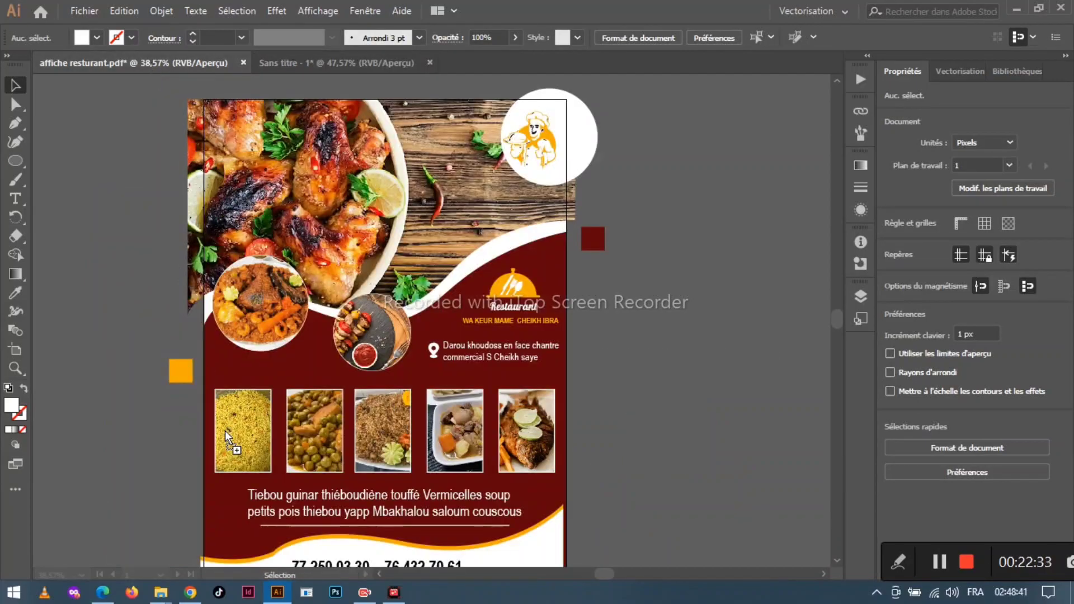
left_click_drag(225, 431, 158, 417)
scroll(235, 357, "down", 4)
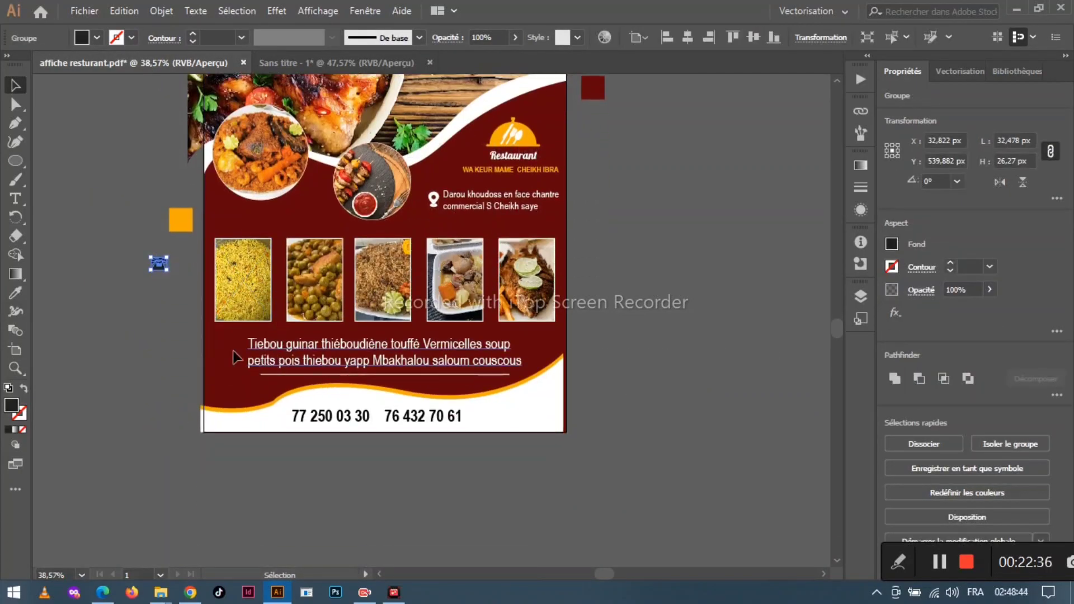
left_click_drag(156, 265, 393, 455)
left_click(298, 469)
Step: Group the icon with the numbers, move the line into the bottom band, shrink and centre it
scroll(358, 453, "up", 1)
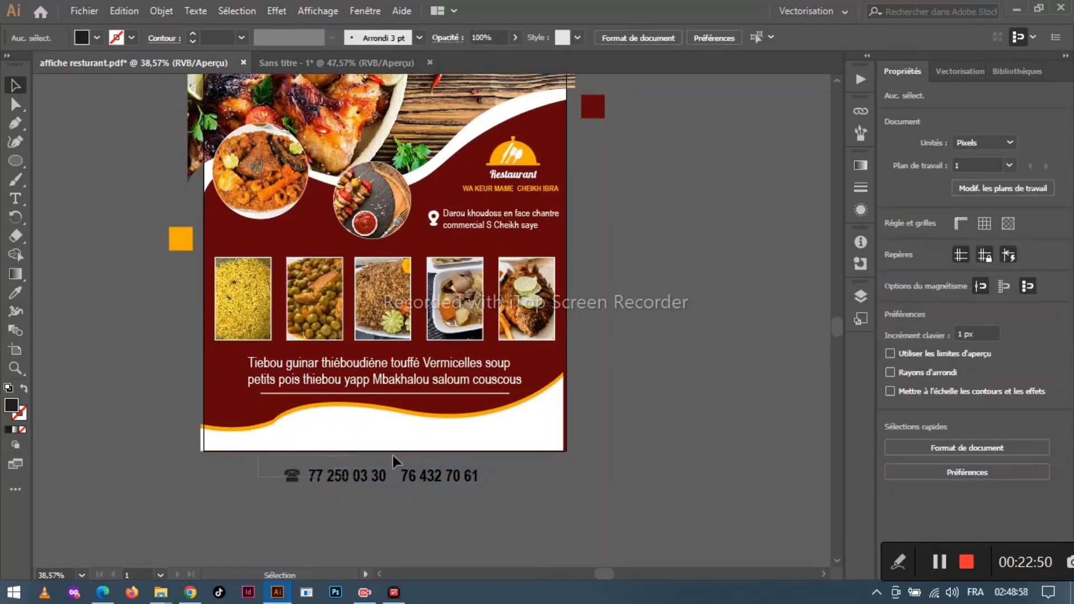
left_click_drag(469, 476, 471, 477)
right_click(407, 480)
key("Escape")
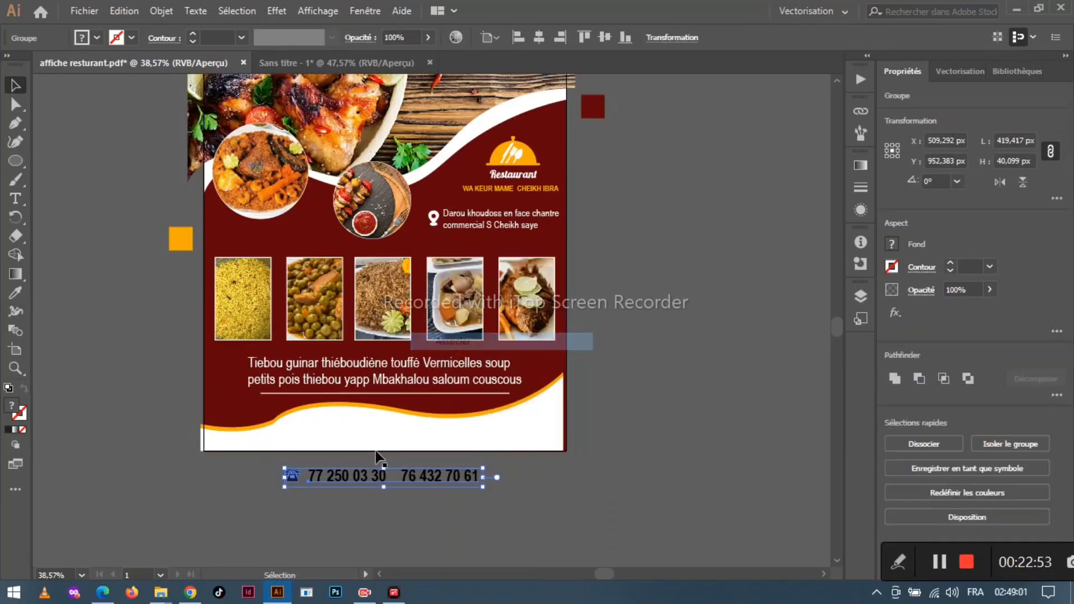
left_click_drag(380, 478, 392, 438)
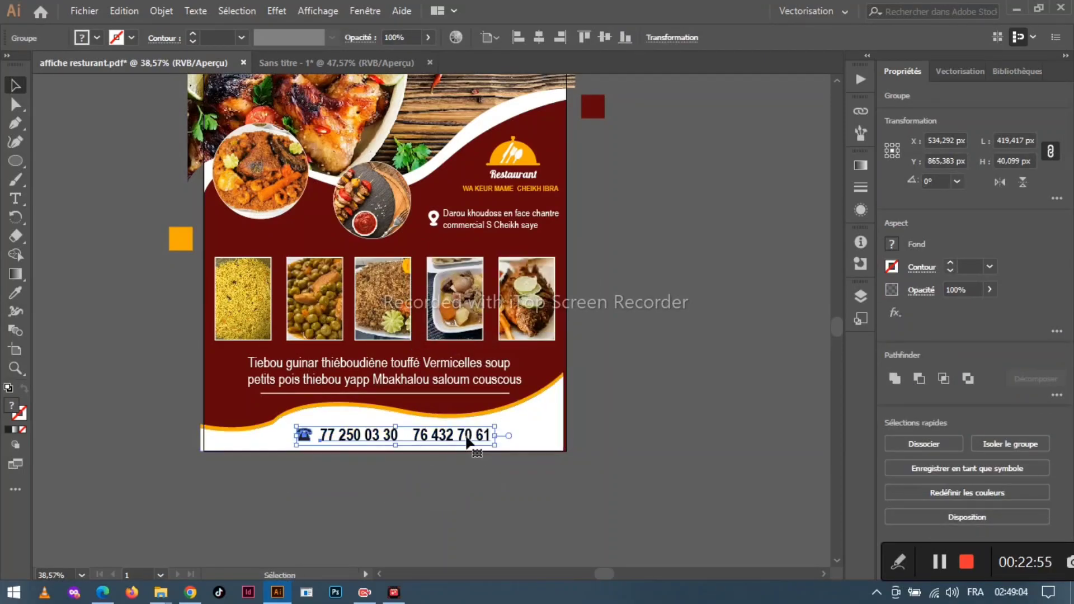
left_click_drag(494, 442, 443, 440)
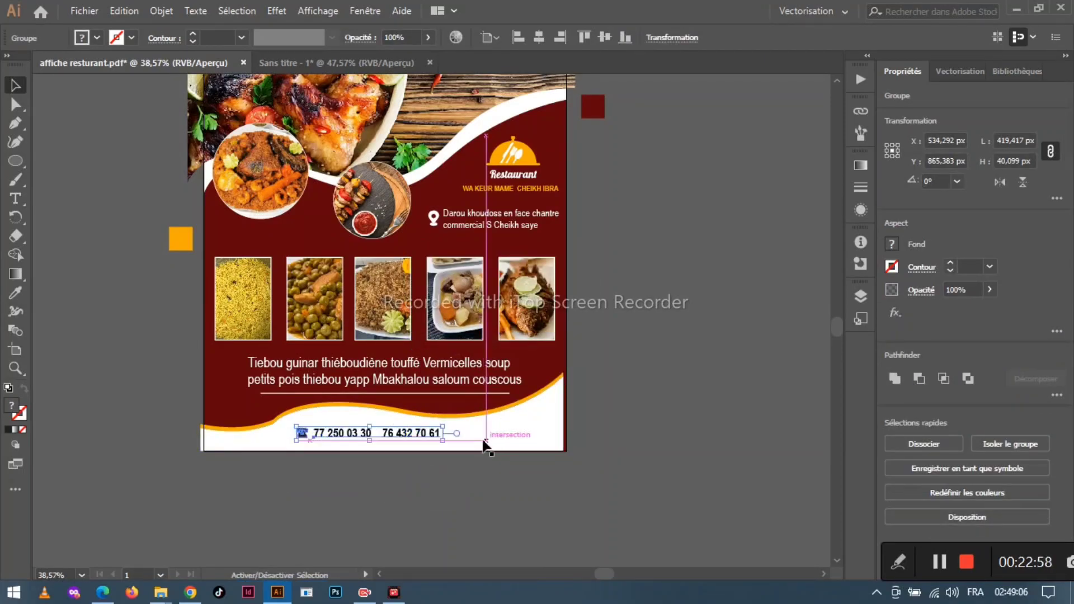
left_click(545, 40)
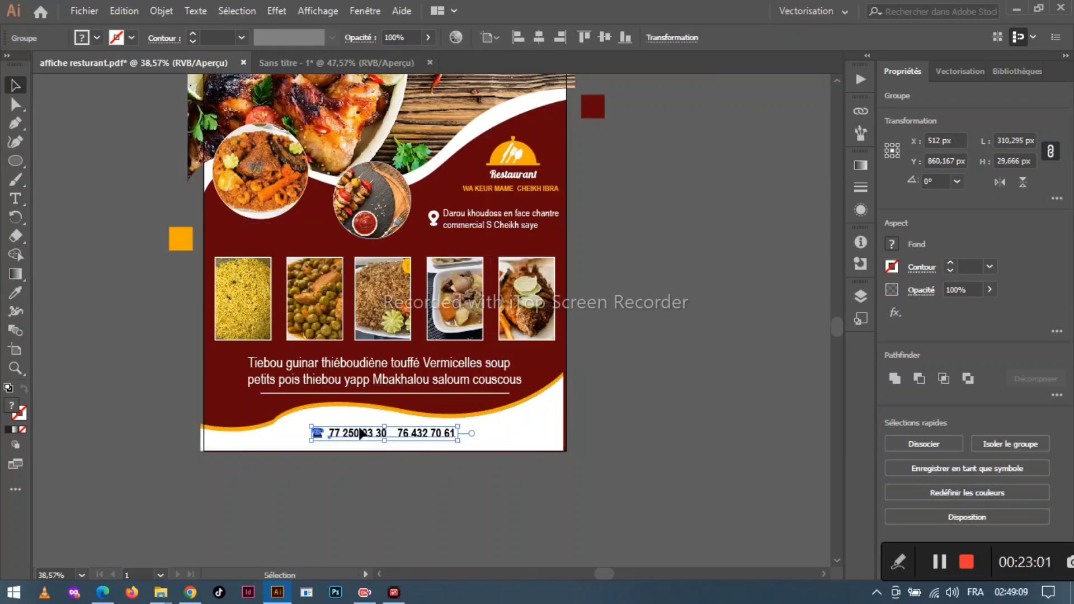
left_click(640, 529)
Step: Bring the QR code from the source document into the poster's bottom-right corner
scroll(699, 386, "up", 1)
scroll(699, 386, "down", 2)
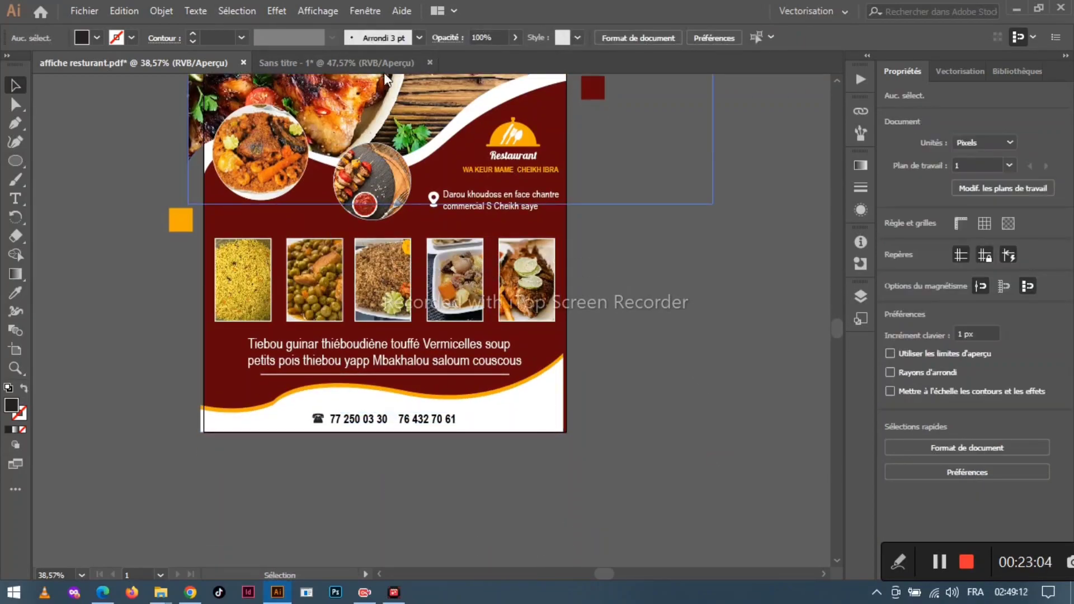
left_click(336, 63)
left_click_drag(432, 251, 197, 68)
left_click_drag(545, 391, 544, 417)
left_click(474, 495)
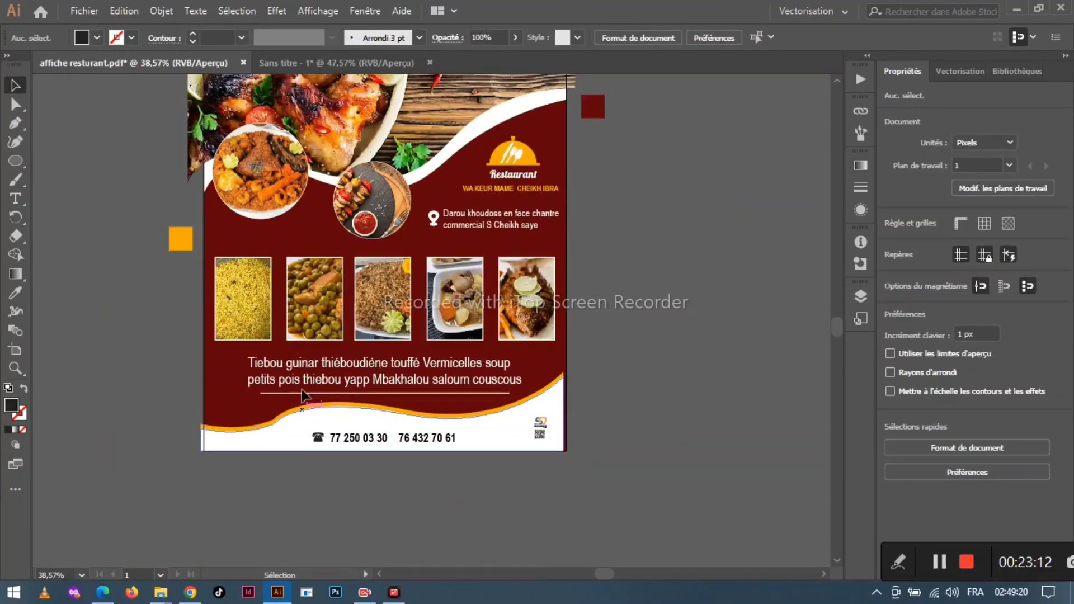
scroll(547, 394, "down", 1)
left_click(548, 398)
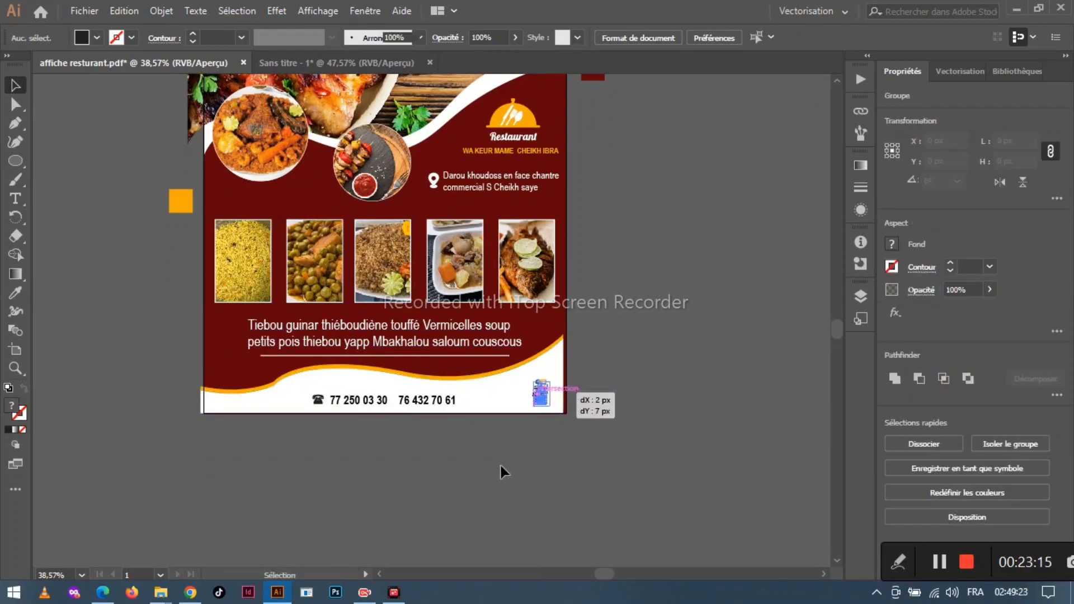
left_click(499, 462)
Step: Shift the menu text slightly to the left
scroll(161, 288, "up", 5)
scroll(166, 280, "up", 3)
scroll(160, 274, "down", 4)
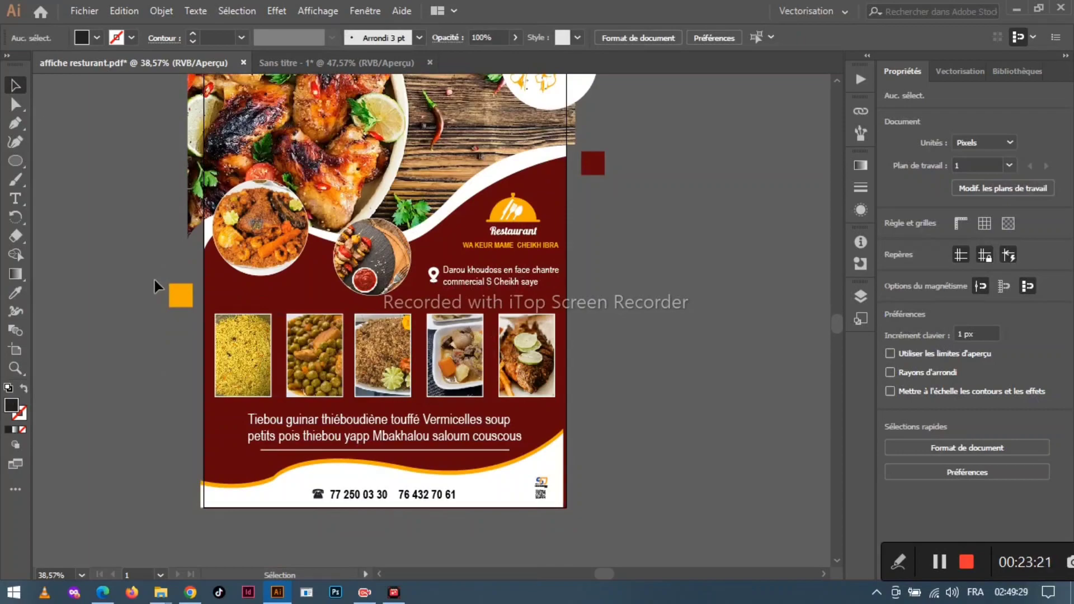
scroll(159, 273, "up", 3)
scroll(32, 231, "down", 1)
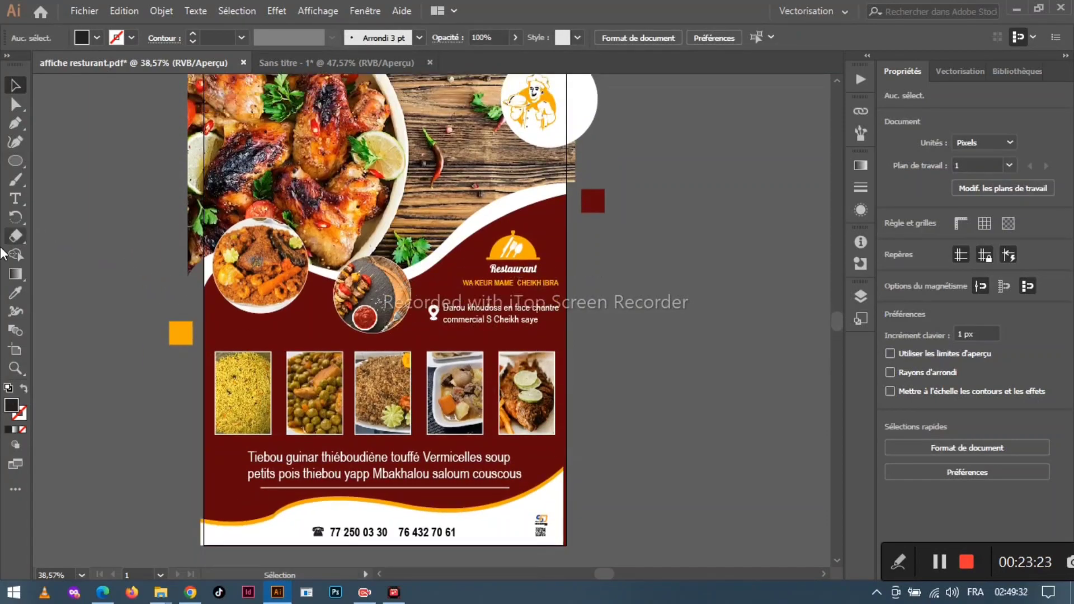
scroll(136, 285, "down", 1)
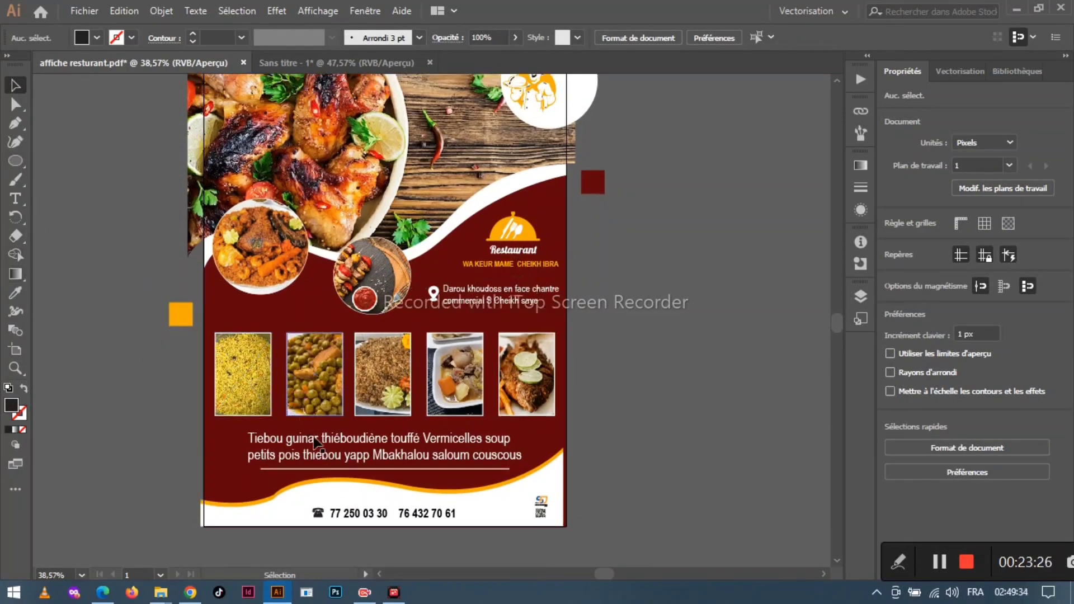
left_click_drag(350, 450, 344, 447)
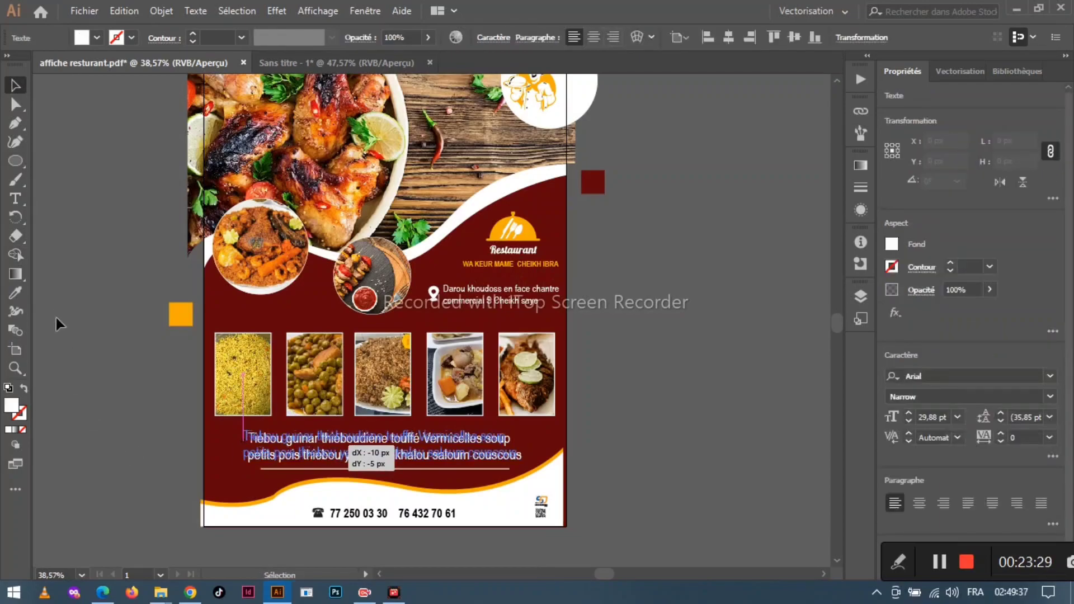
left_click(56, 310)
scroll(56, 303, "up", 2)
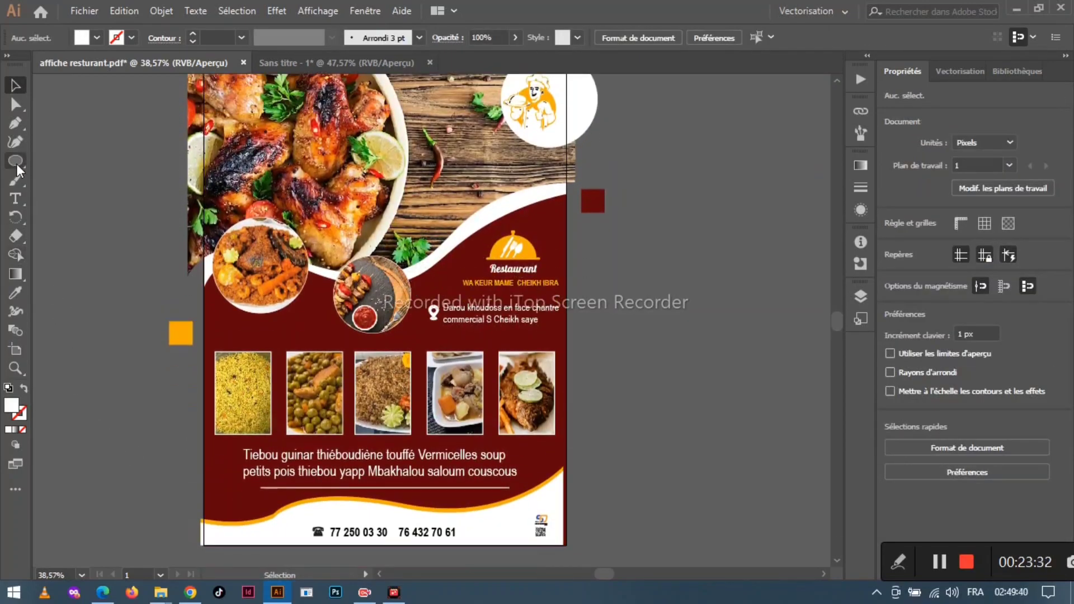
Step: Draw an unfilled rectangle over the overflow left of the poster
left_click_drag(16, 160, 74, 162)
scroll(78, 172, "up", 4)
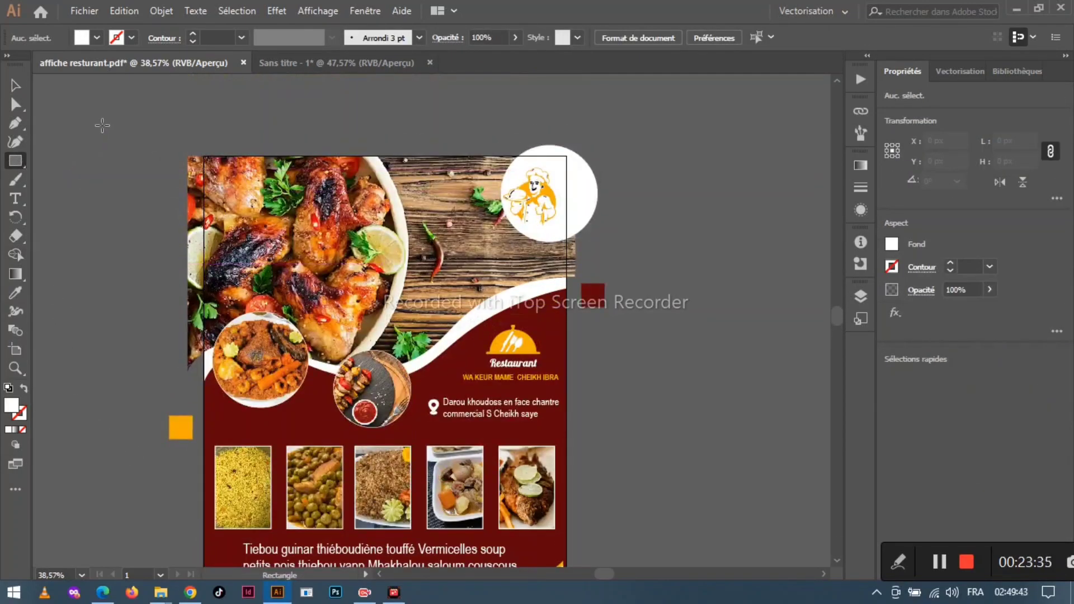
left_click_drag(102, 125, 203, 384)
left_click(16, 293)
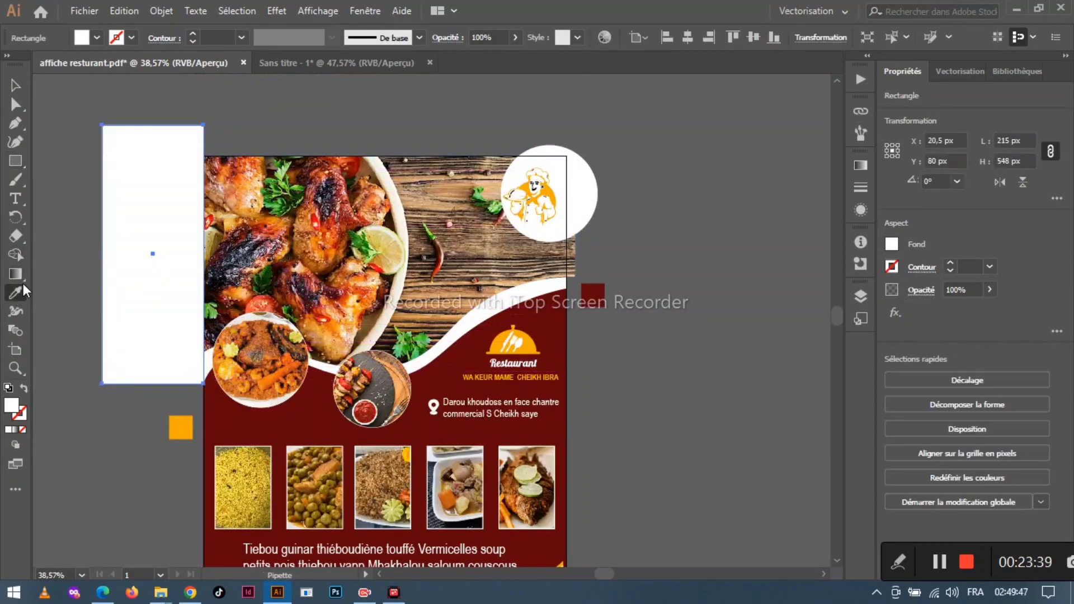
left_click(14, 84)
Step: Draw rectangles over the overflow above and to the right of the poster
left_click(15, 162)
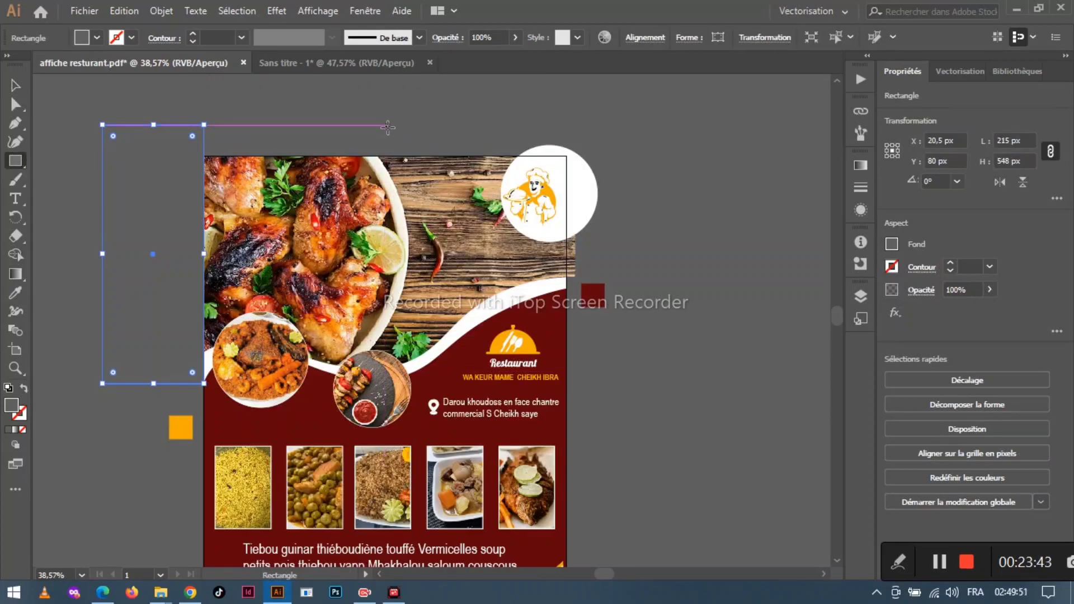
left_click_drag(384, 114, 629, 155)
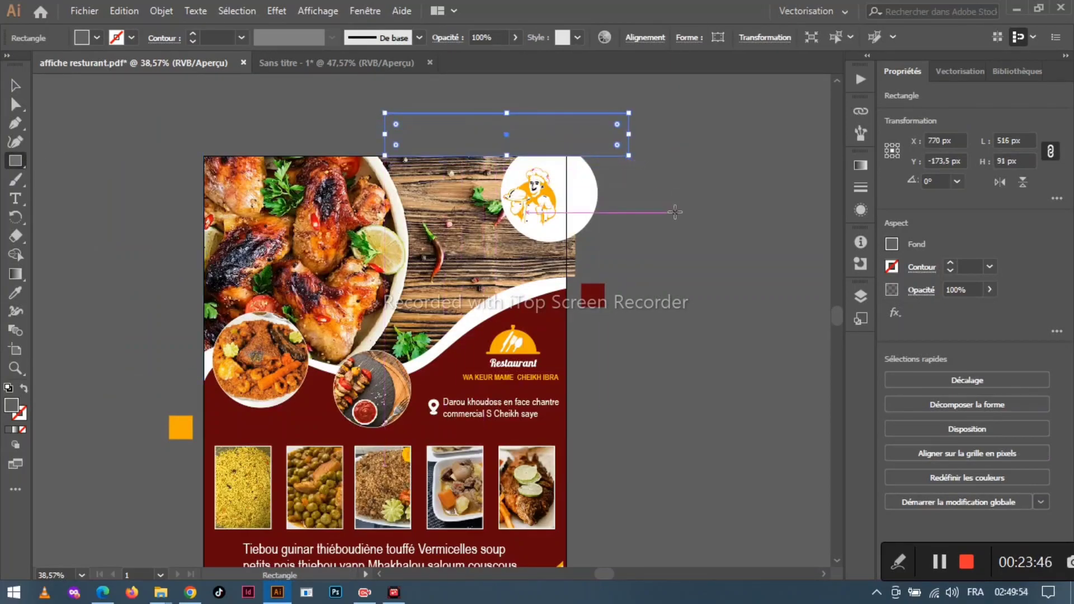
left_click_drag(714, 182, 575, 284)
key("Delete")
left_click_drag(701, 279, 566, 143)
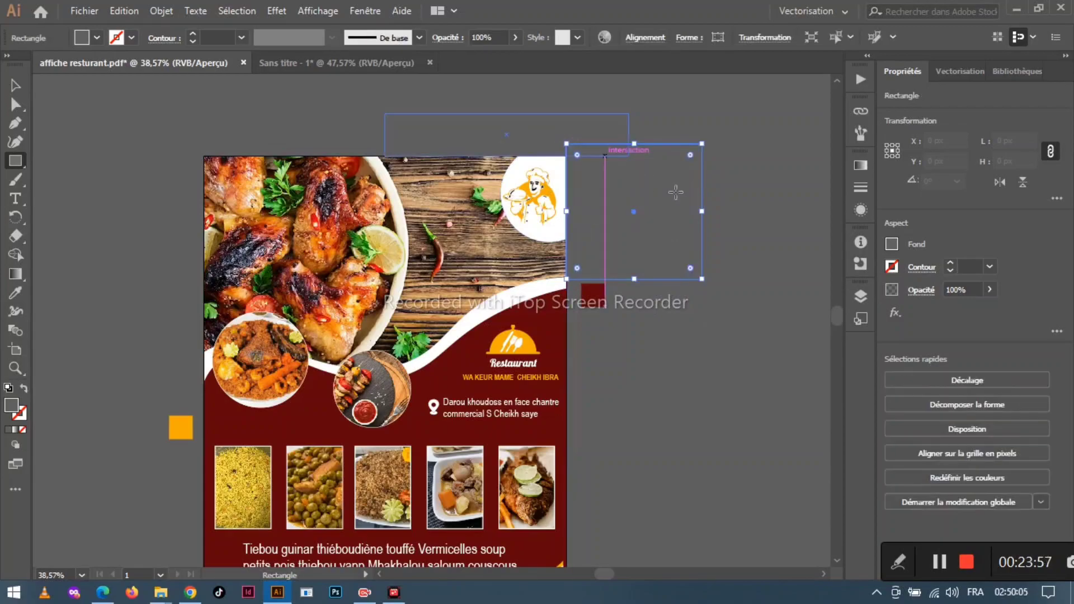
key("v")
Step: Delete the stray orange square
scroll(90, 224, "down", 3)
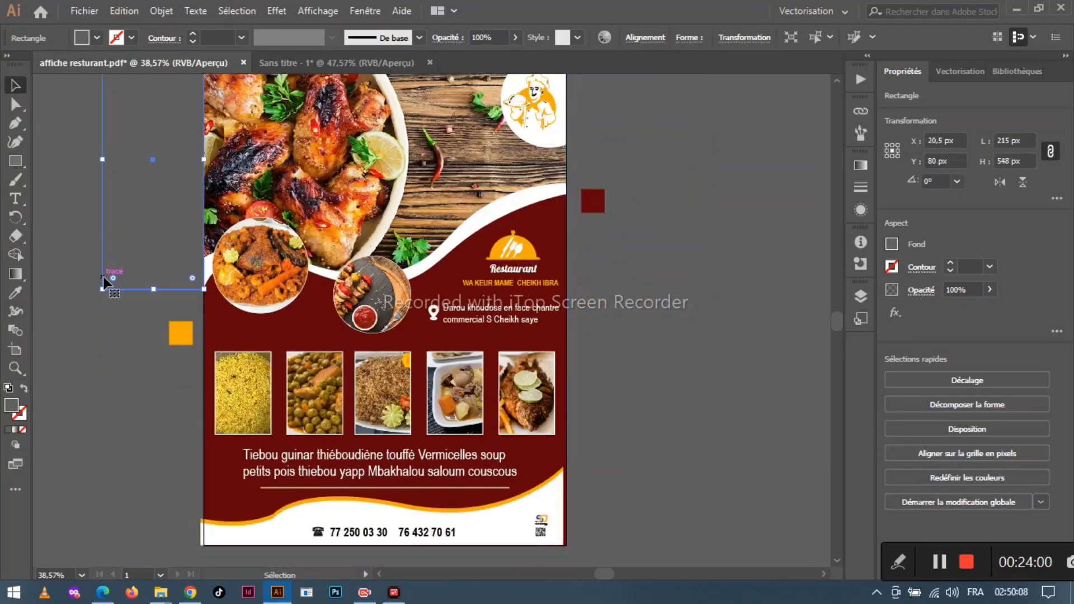
left_click(108, 334)
scroll(172, 412, "up", 1)
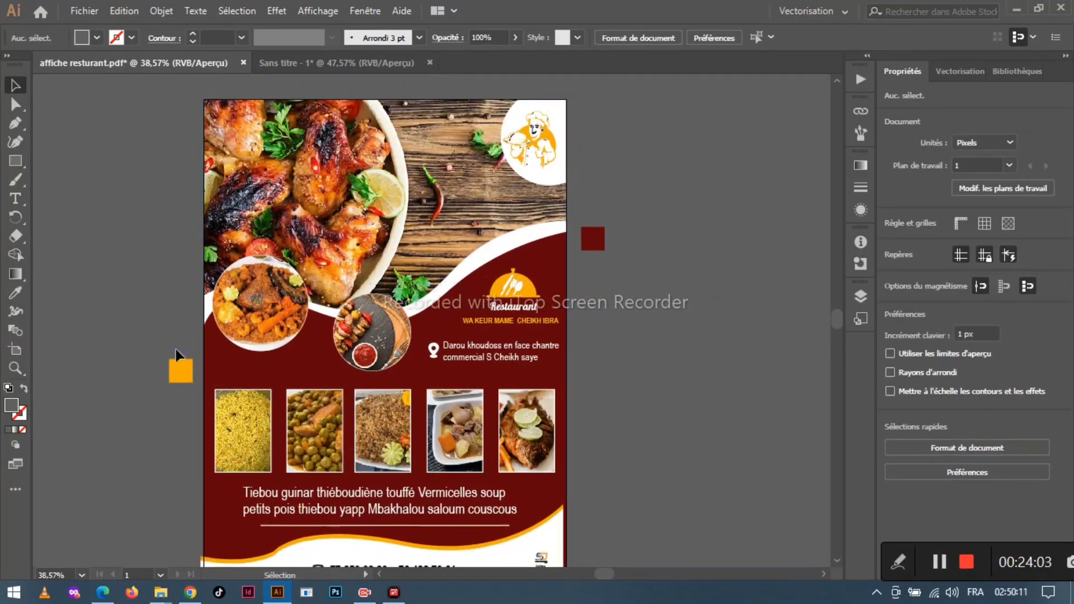
left_click(182, 357)
key("Delete")
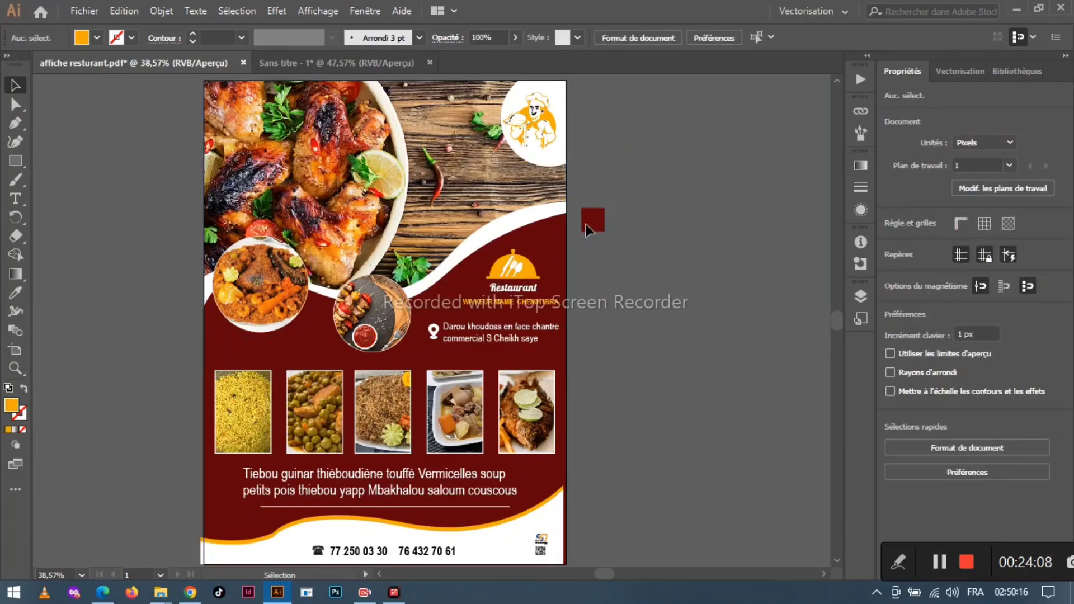
left_click(967, 562)
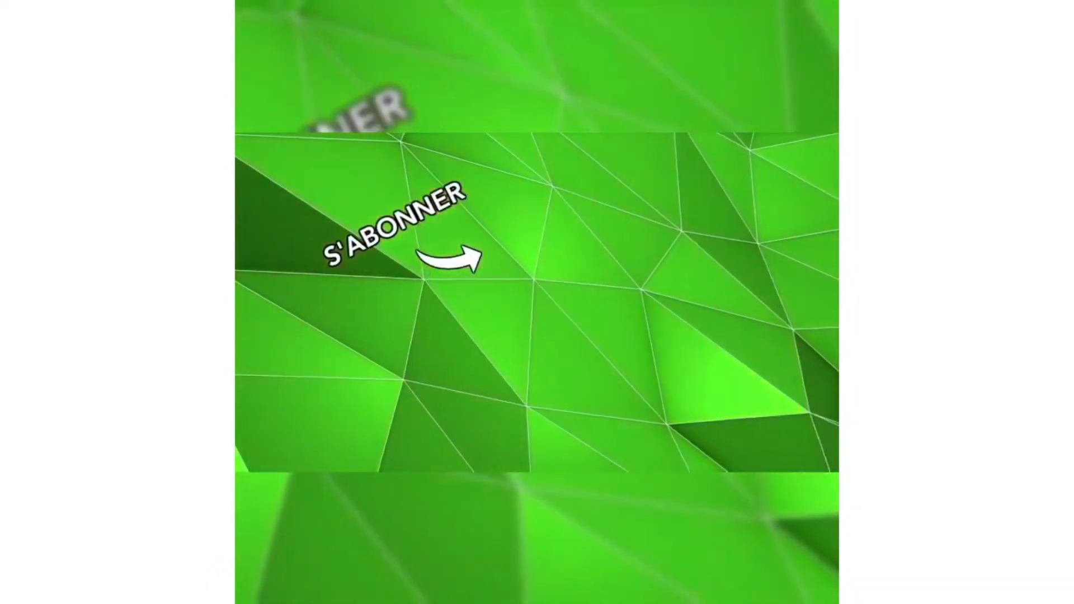